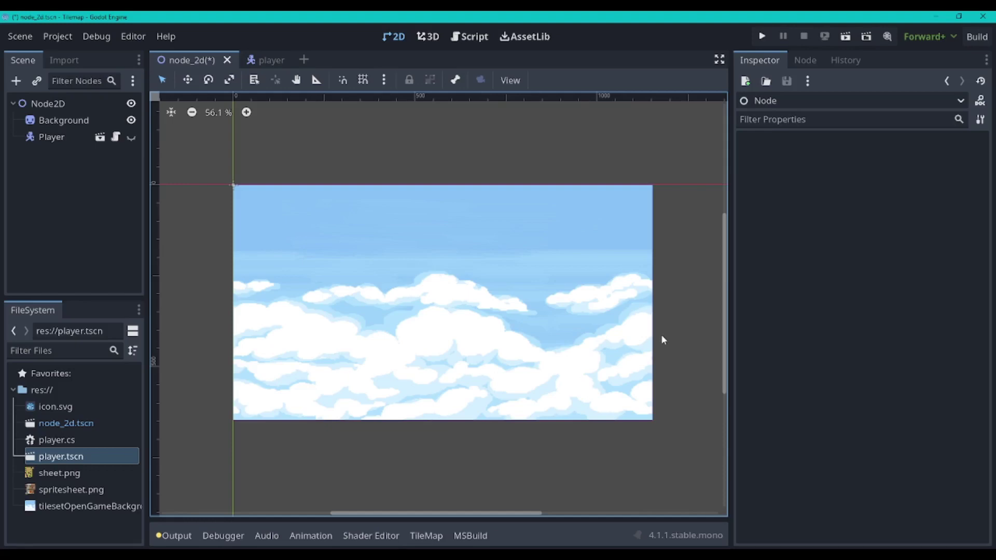
Add a TileMap node to the Node2D scene
left_click(63, 191)
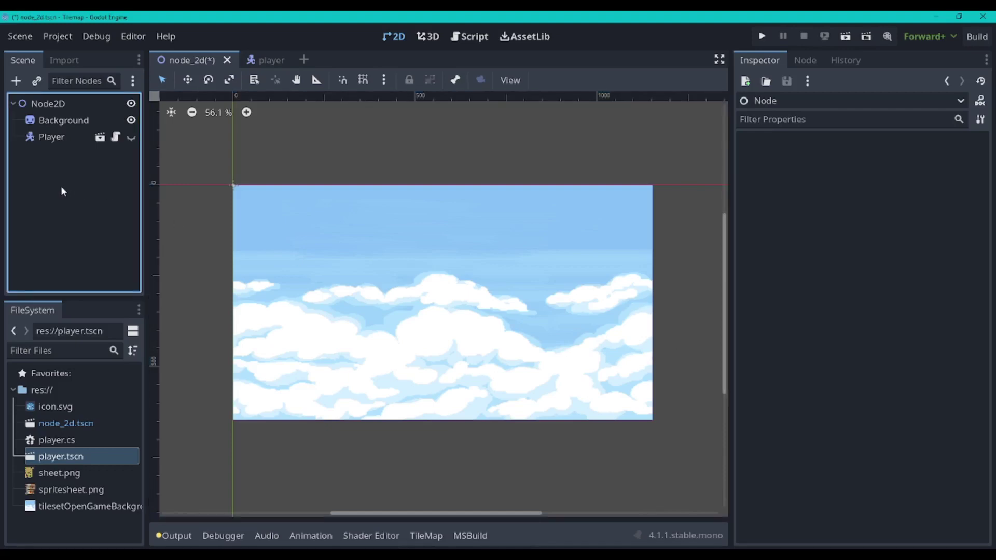
key("ctrl+a")
type("tile")
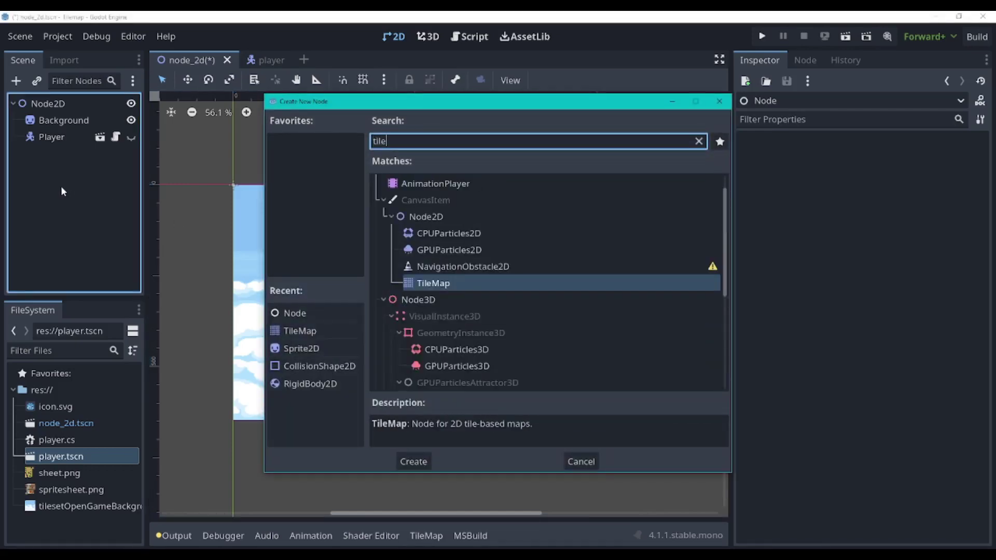
key("Return")
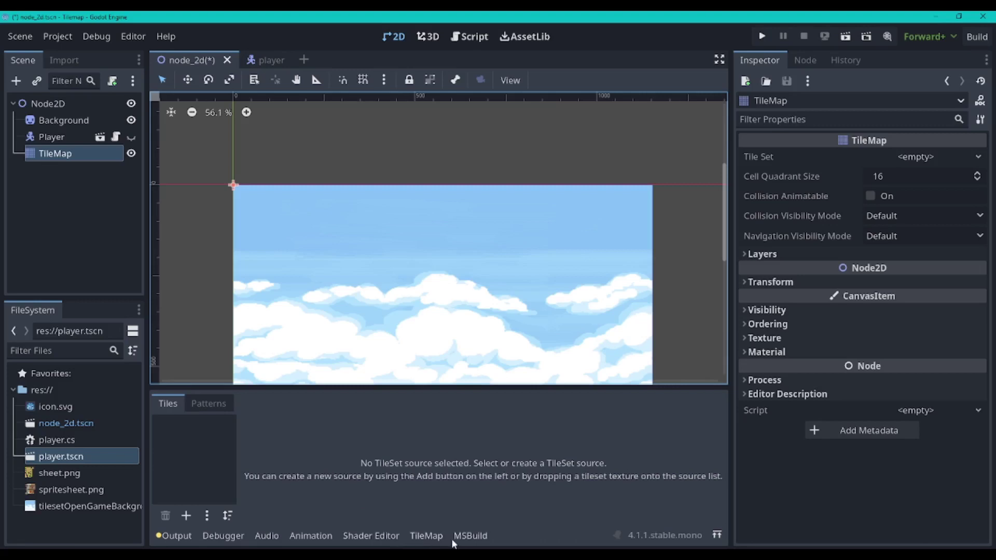
Assign a new TileSet resource to the TileMap node's Tile Set property
left_click(435, 539)
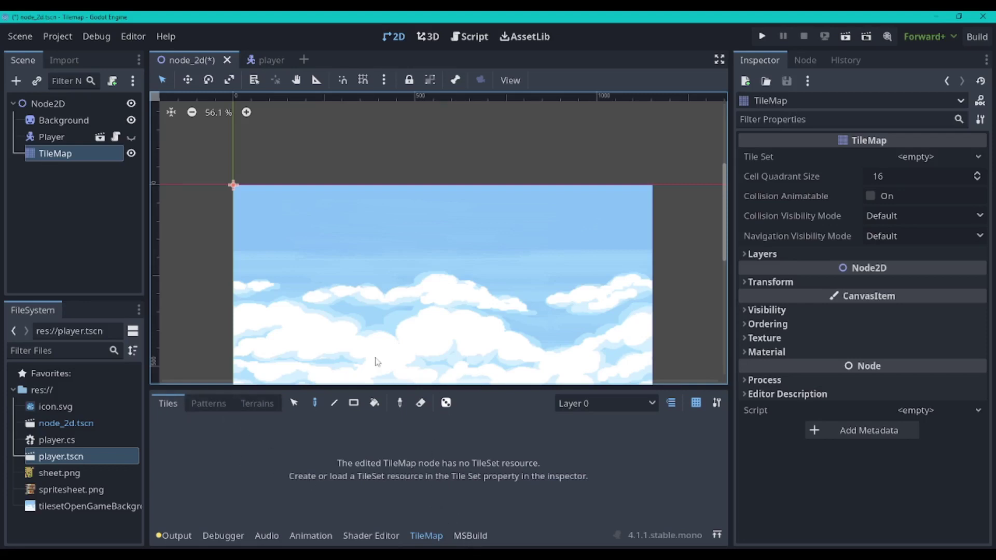
middle_click_drag(351, 321, 352, 307)
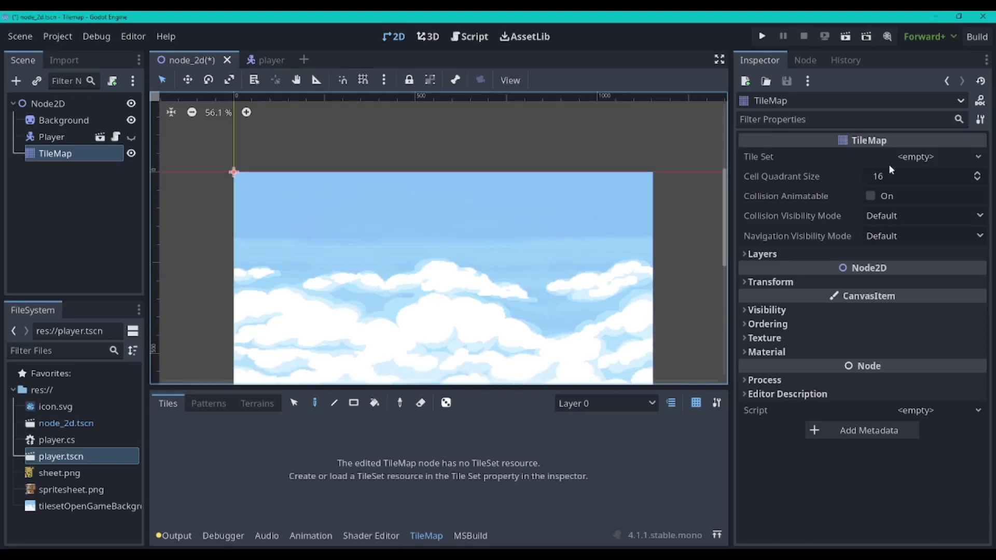
left_click(933, 159)
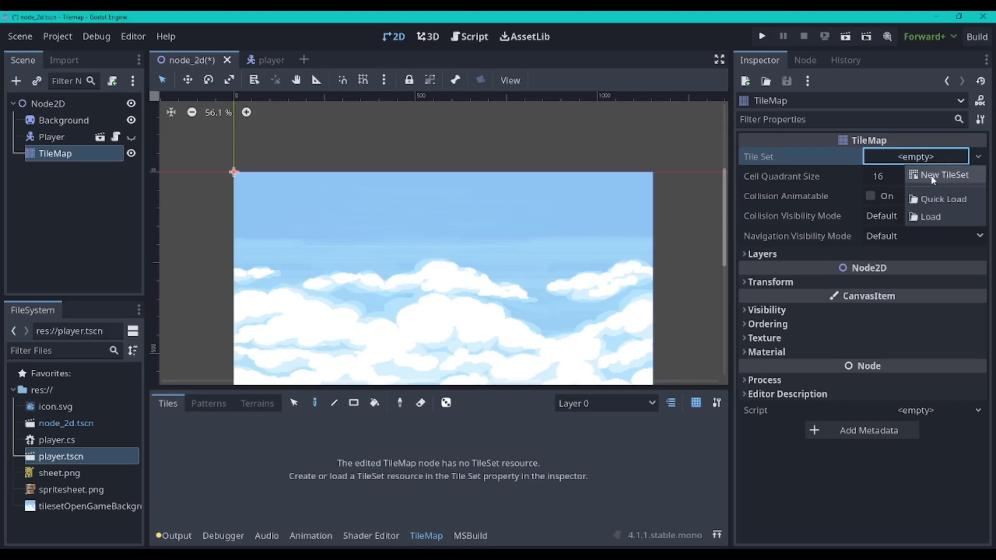
left_click(931, 175)
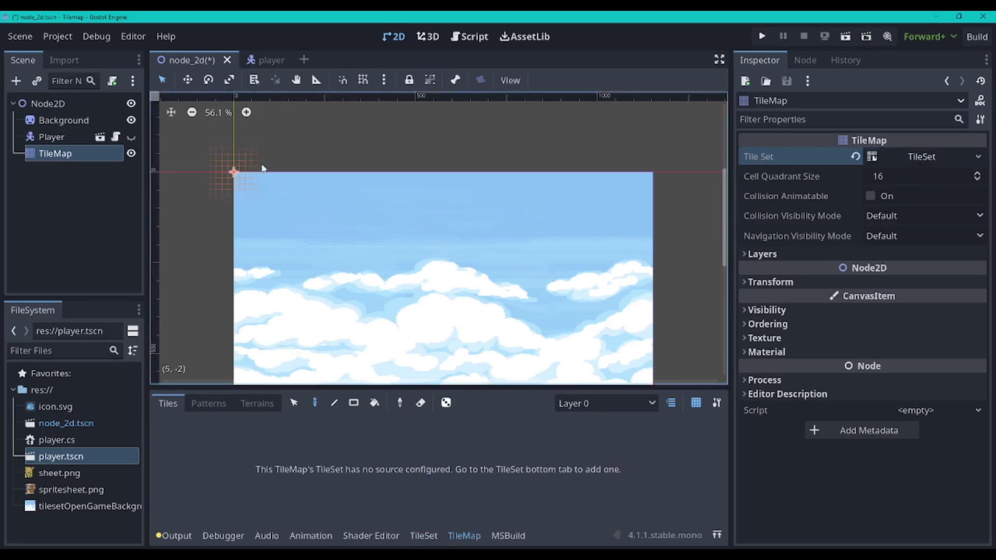
middle_click_drag(219, 147, 238, 141)
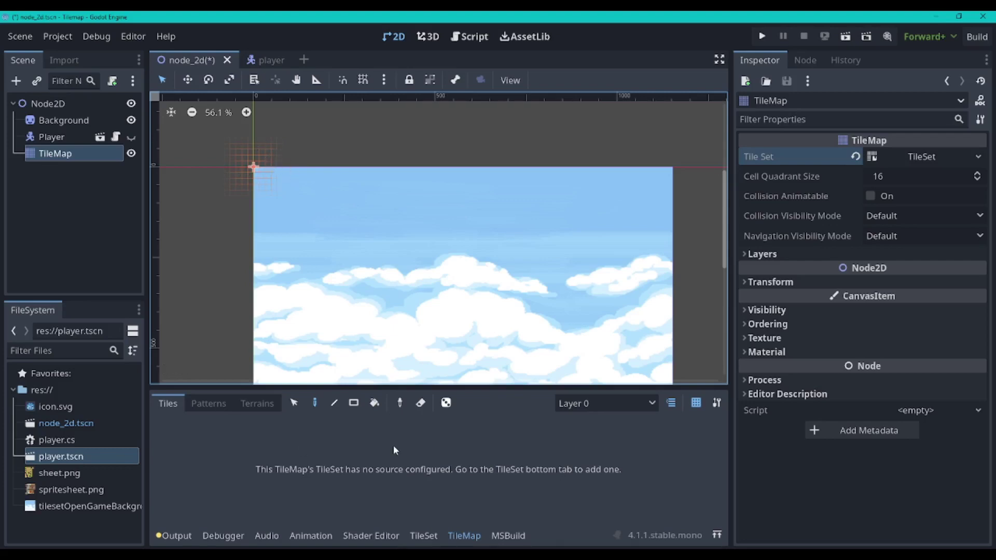
Add spritesheet.png to the TileSet as an atlas source and accept automatic tile creation
left_click(425, 537)
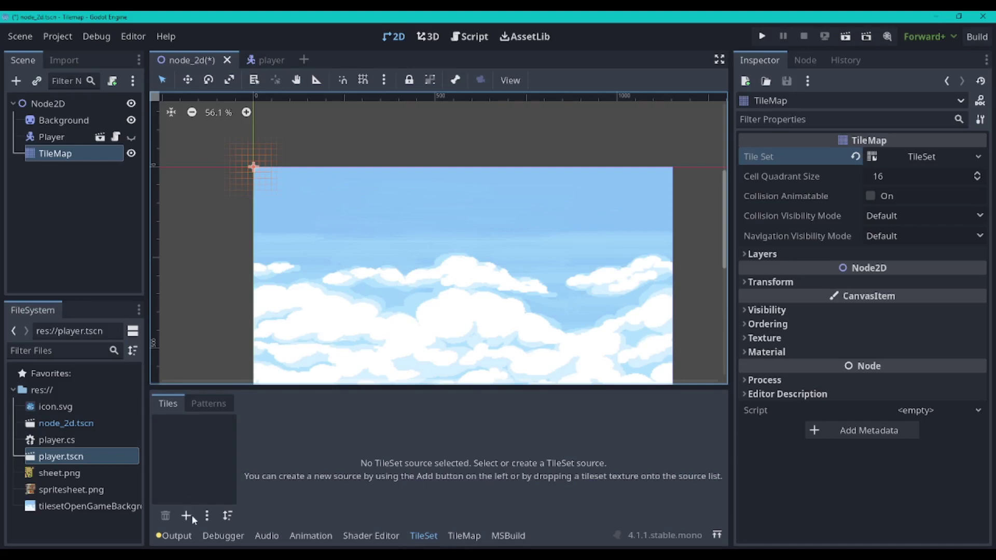
left_click_drag(65, 491, 189, 468)
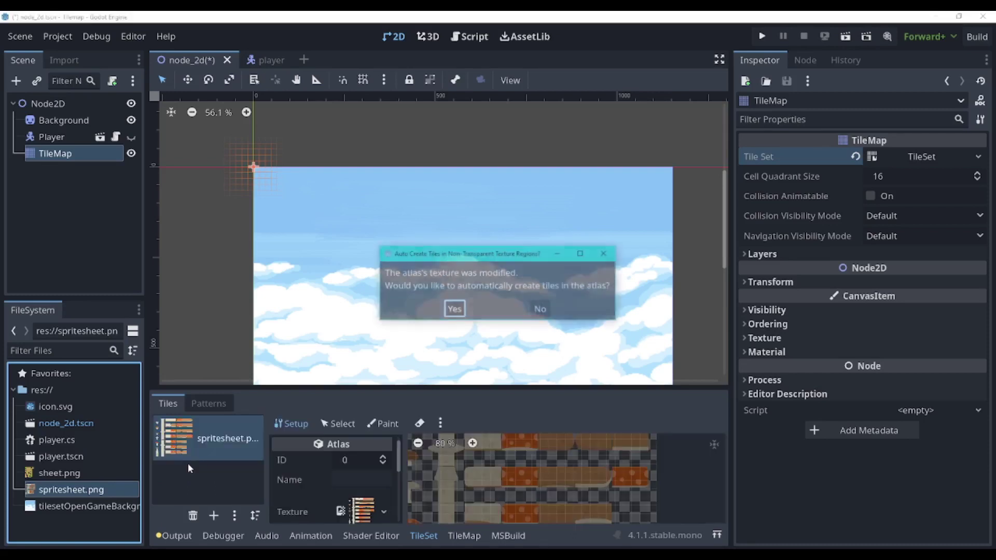
left_click(451, 310)
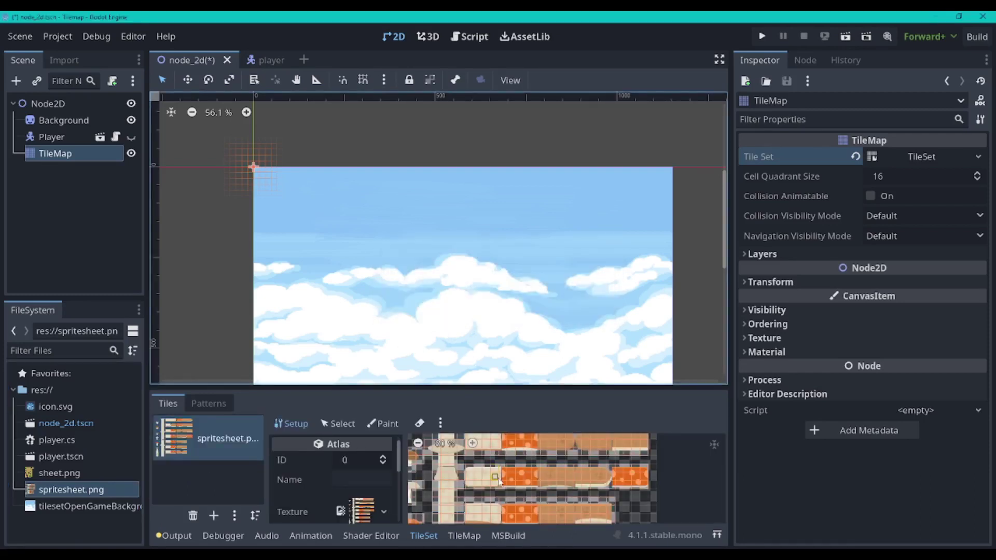
Set the spritesheet.png atlas's texture region size to 70 px in both x and y
scroll(497, 480, "up", 6)
scroll(446, 480, "down", 3)
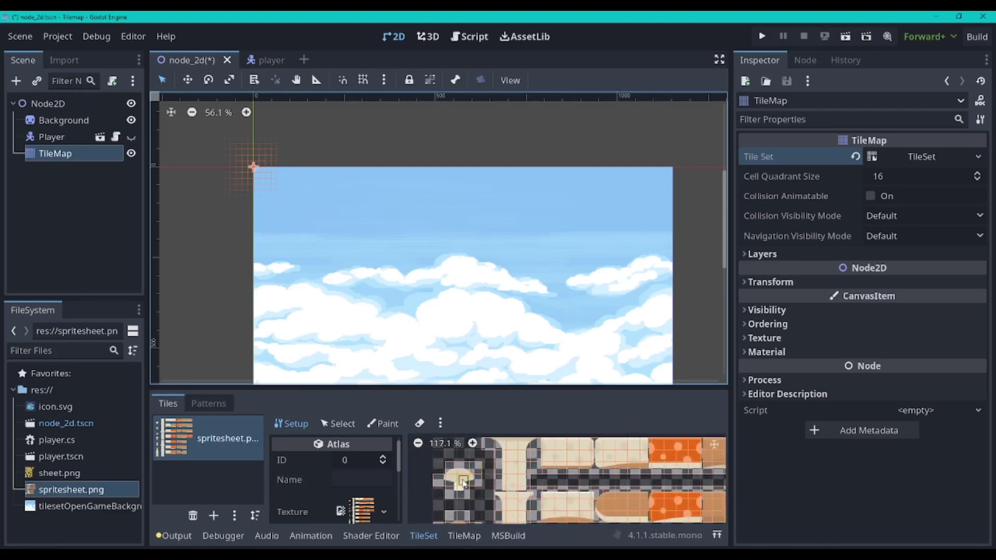
scroll(316, 467, "down", 2)
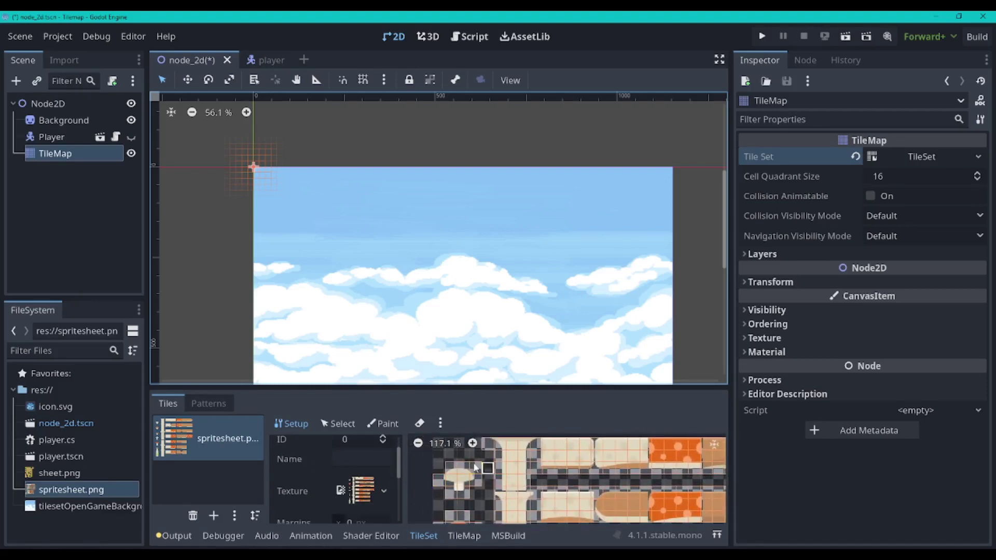
scroll(350, 474, "down", 4)
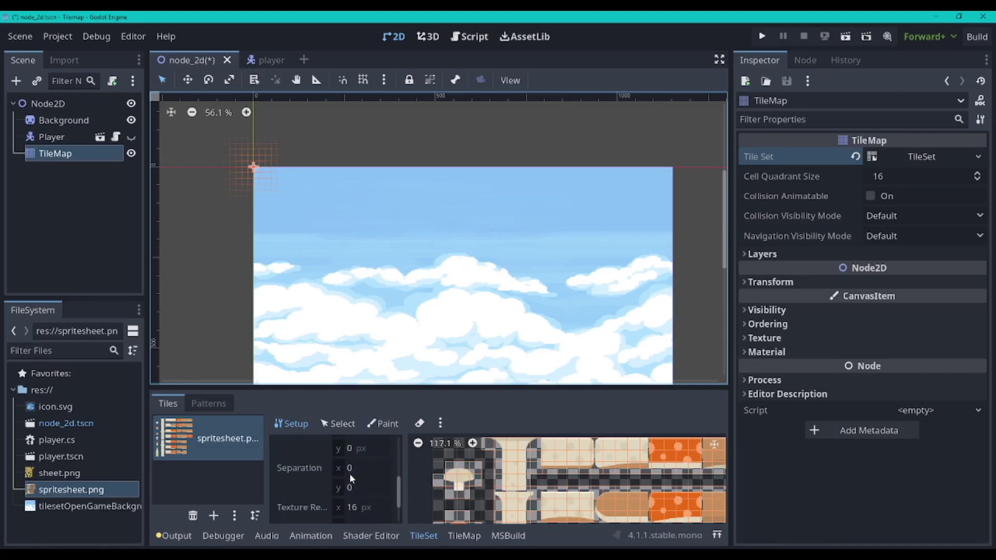
scroll(355, 475, "down", 2)
left_click(360, 485)
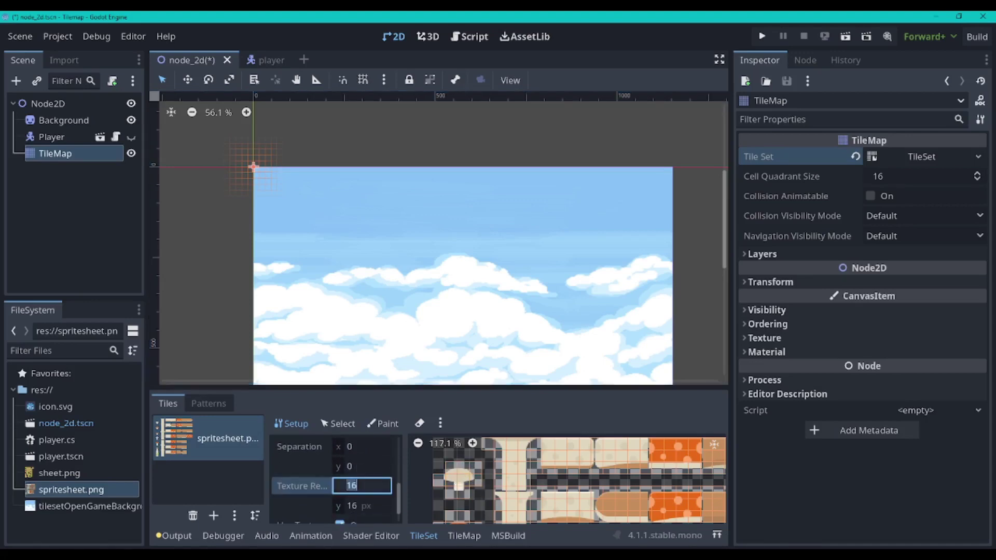
type("70")
left_click(357, 506)
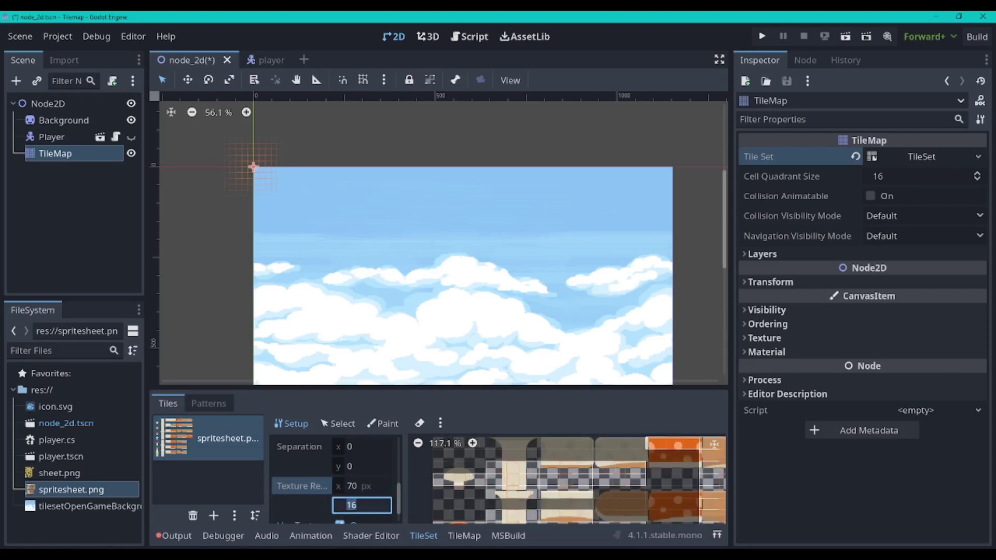
type("70")
key("Return")
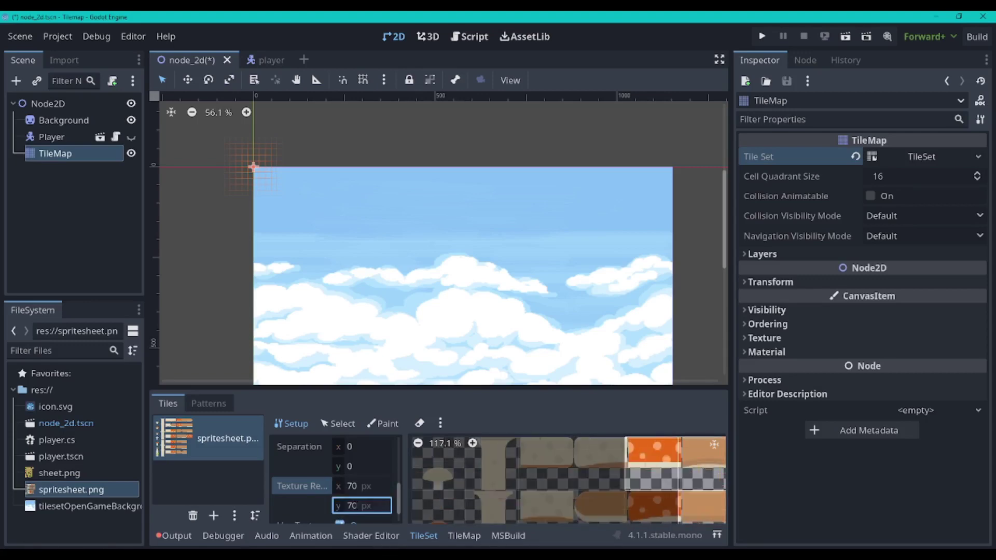
Set the spritesheet.png atlas's separation to 1 in both x and y
scroll(493, 483, "down", 2)
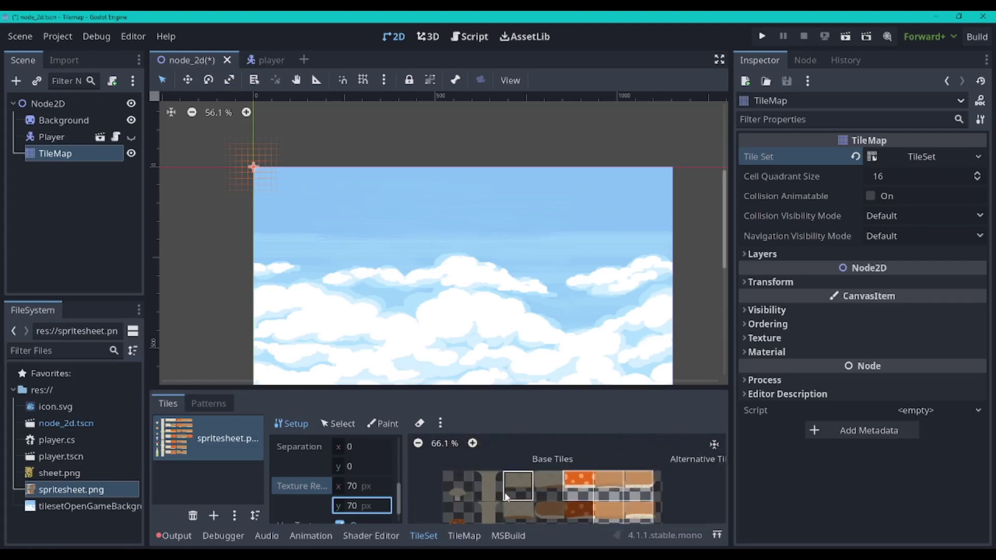
scroll(508, 514, "up", 1)
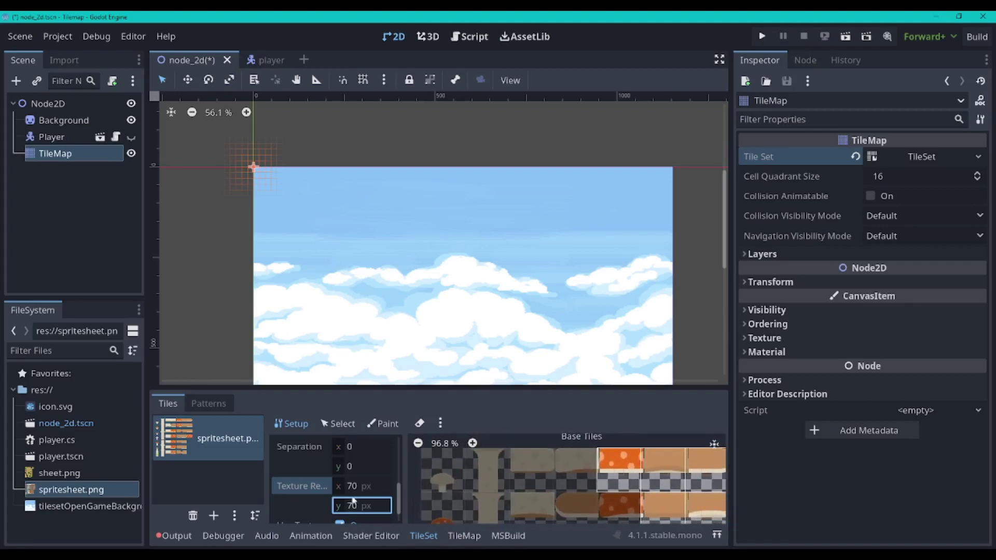
scroll(355, 491, "down", 1)
scroll(356, 487, "up", 2)
scroll(358, 463, "up", 1)
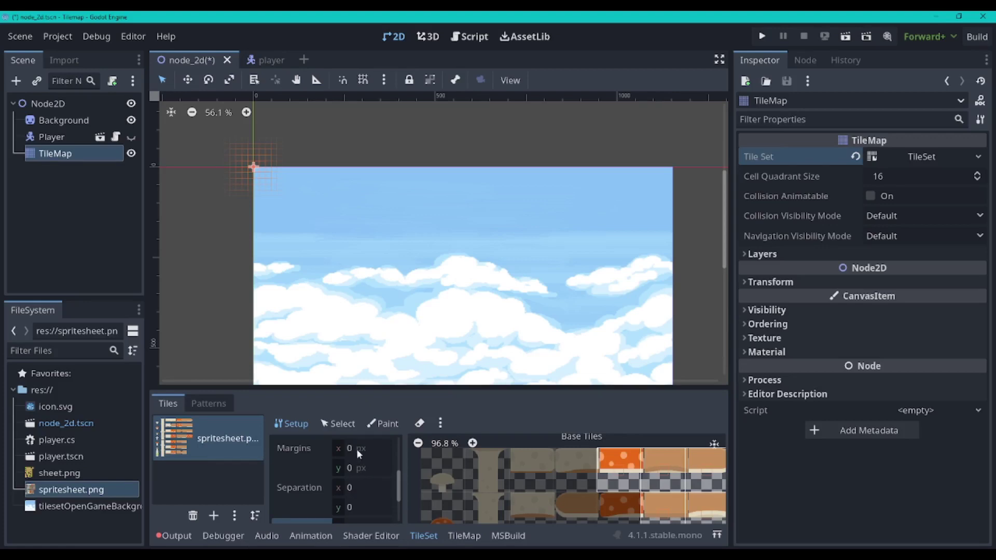
left_click(353, 486)
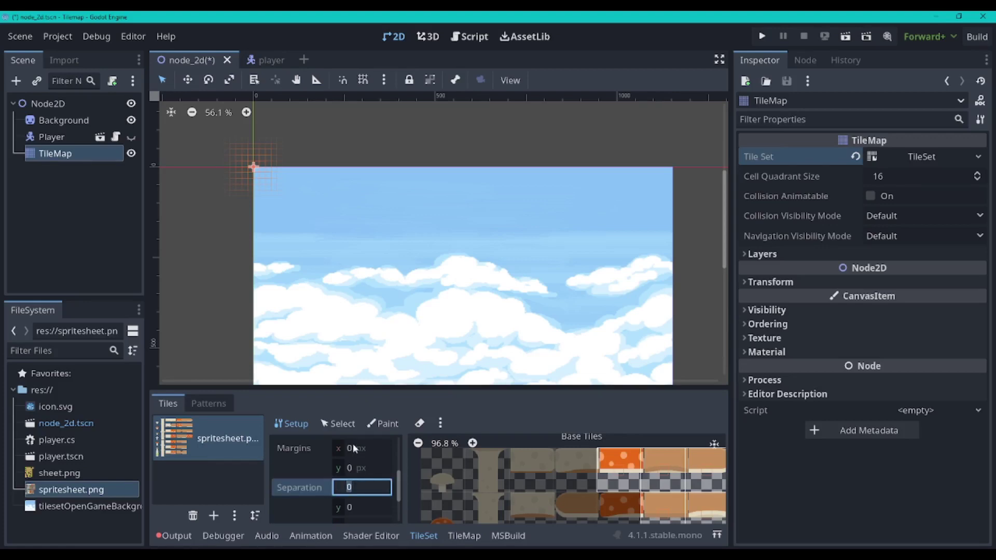
type("1")
left_click(355, 509)
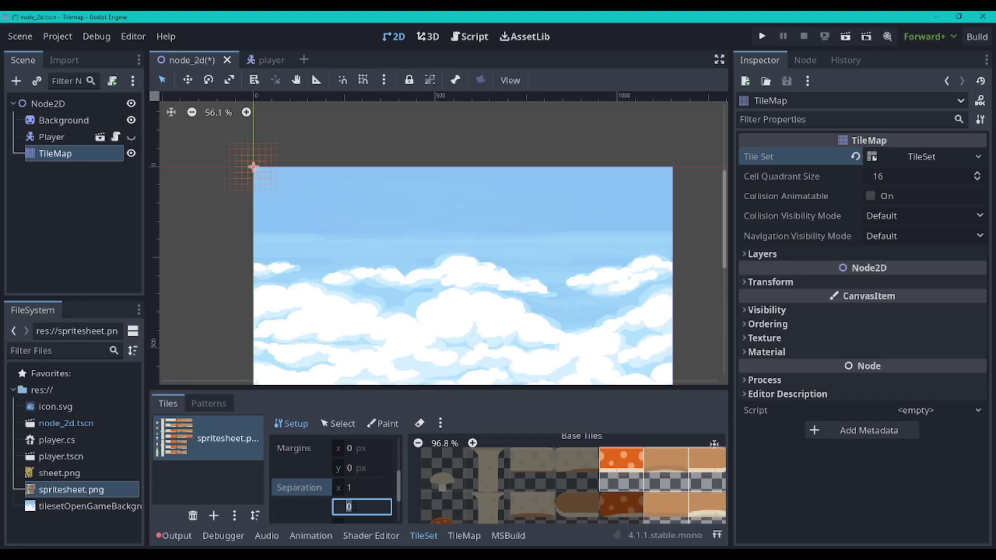
type("1")
key("Return")
Check the tile grid spacing and create the missing base tiles over the inactive sprites in the spritesheet.png atlas
scroll(581, 510, "down", 1)
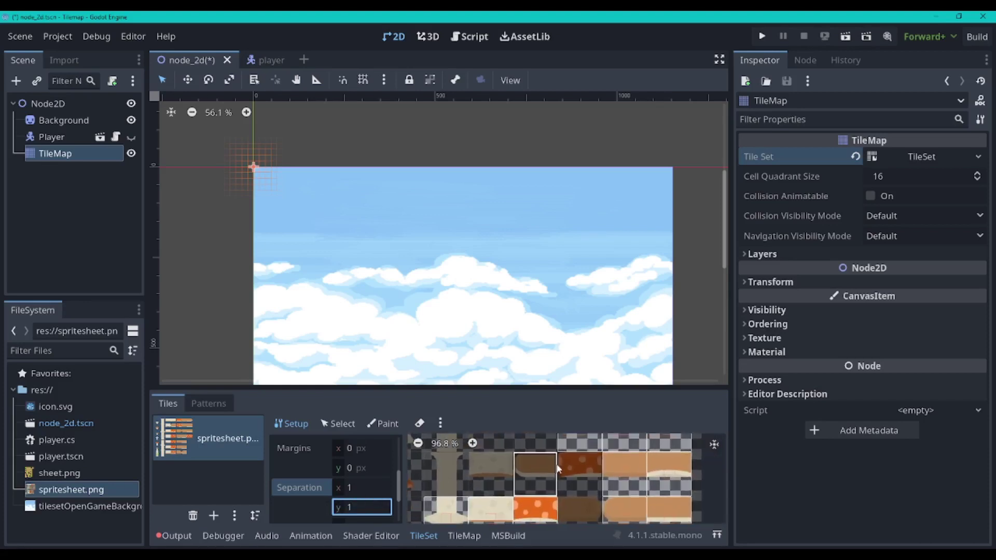
scroll(536, 475, "up", 7)
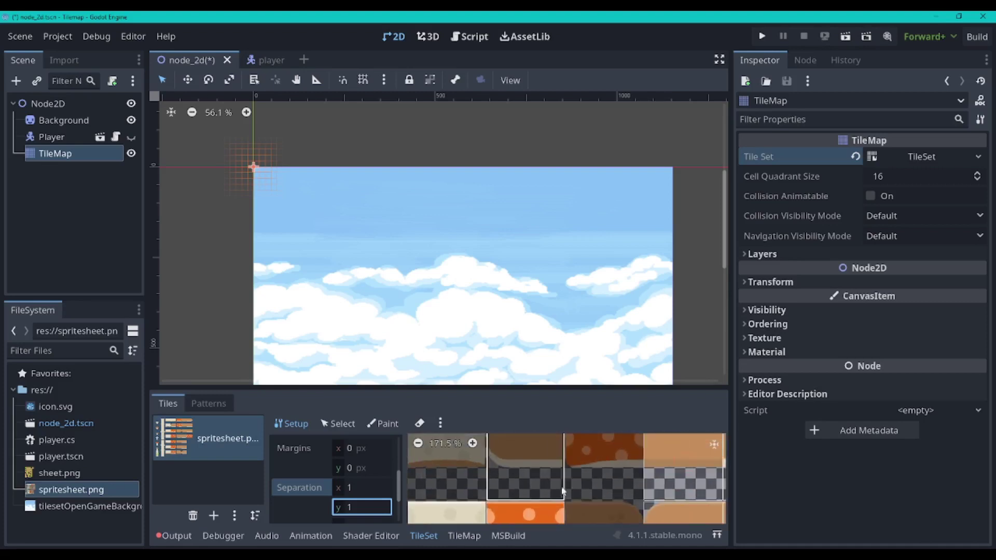
scroll(503, 517, "up", 2)
scroll(450, 487, "down", 12)
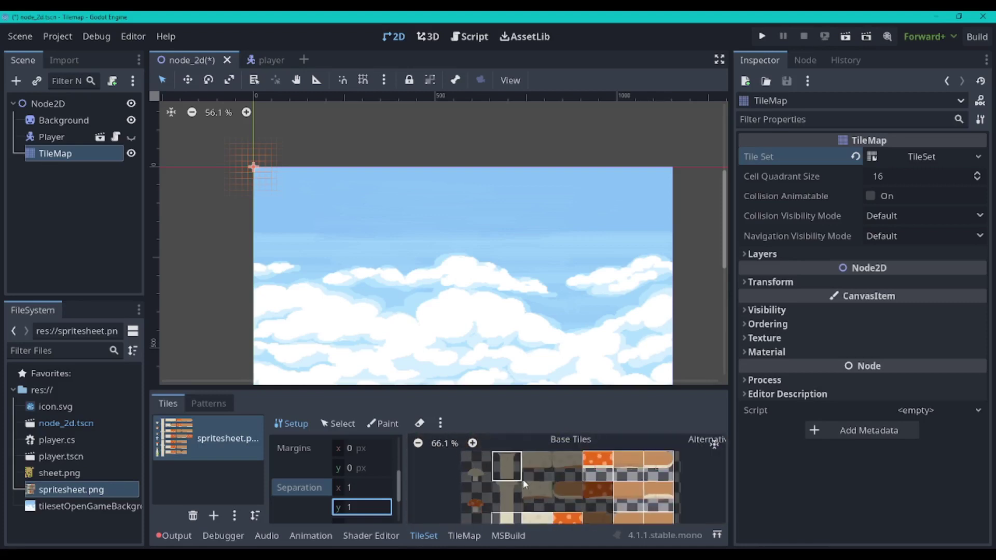
scroll(525, 488, "down", 3)
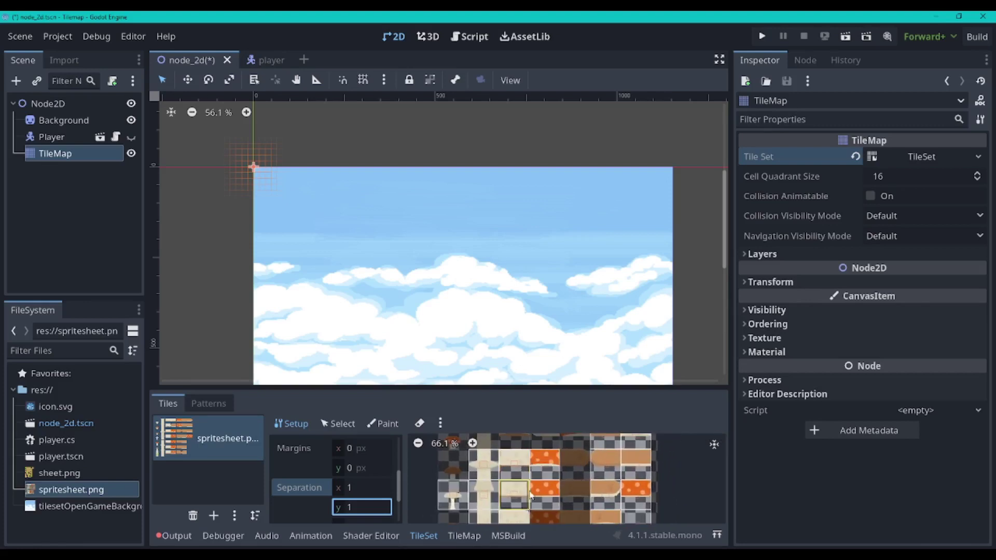
scroll(531, 496, "down", 1)
scroll(518, 499, "down", 1)
scroll(517, 493, "left", 2)
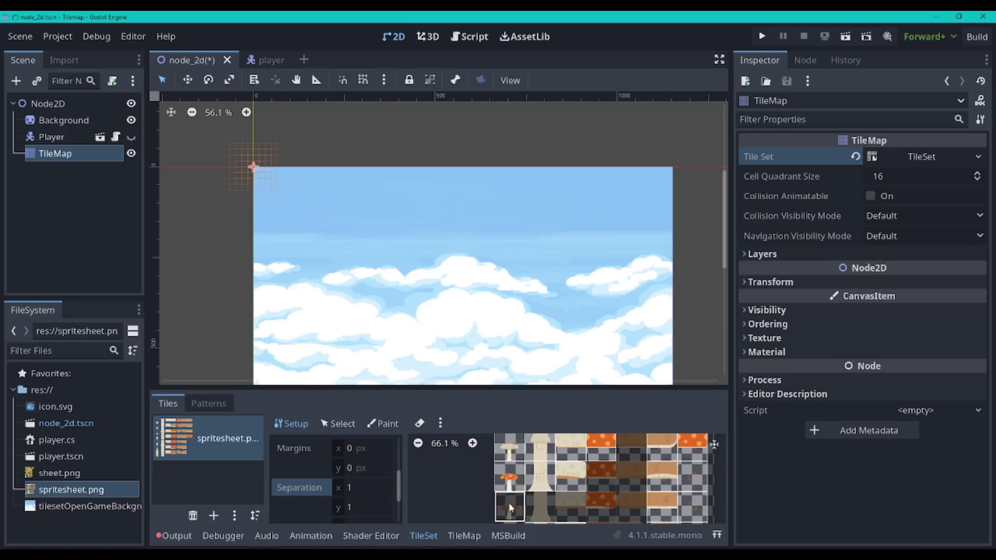
scroll(513, 493, "up", 1)
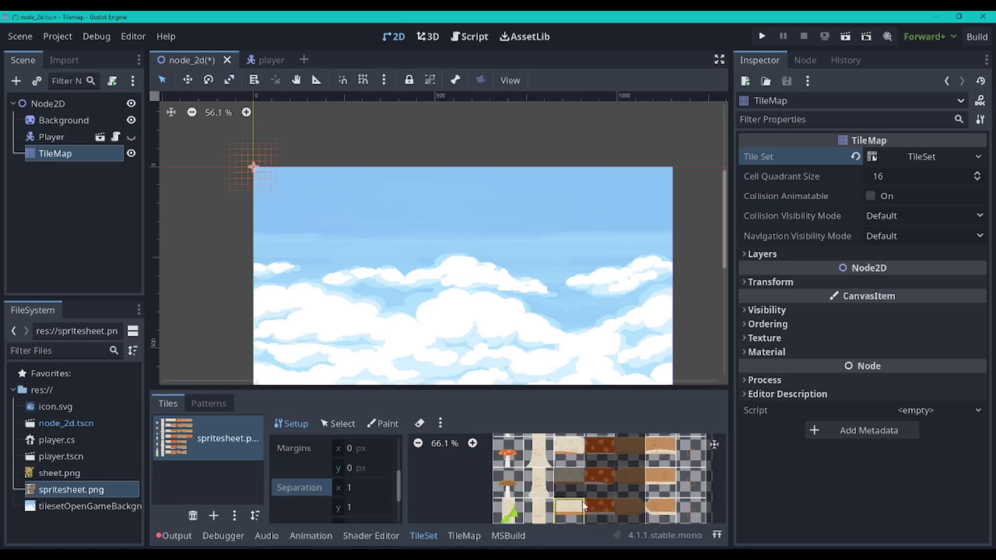
scroll(602, 479, "down", 2)
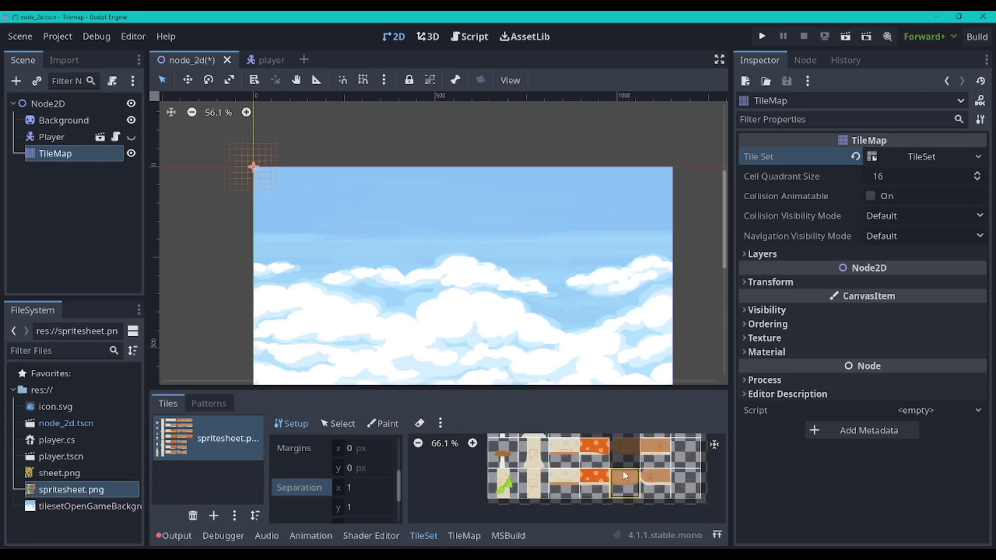
scroll(612, 491, "down", 2)
scroll(607, 498, "up", 1)
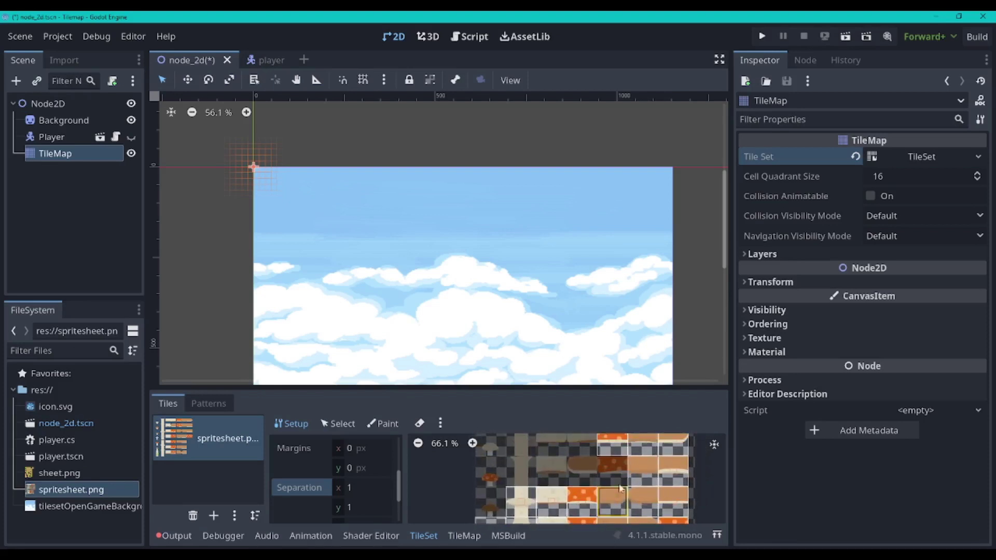
scroll(499, 482, "up", 2)
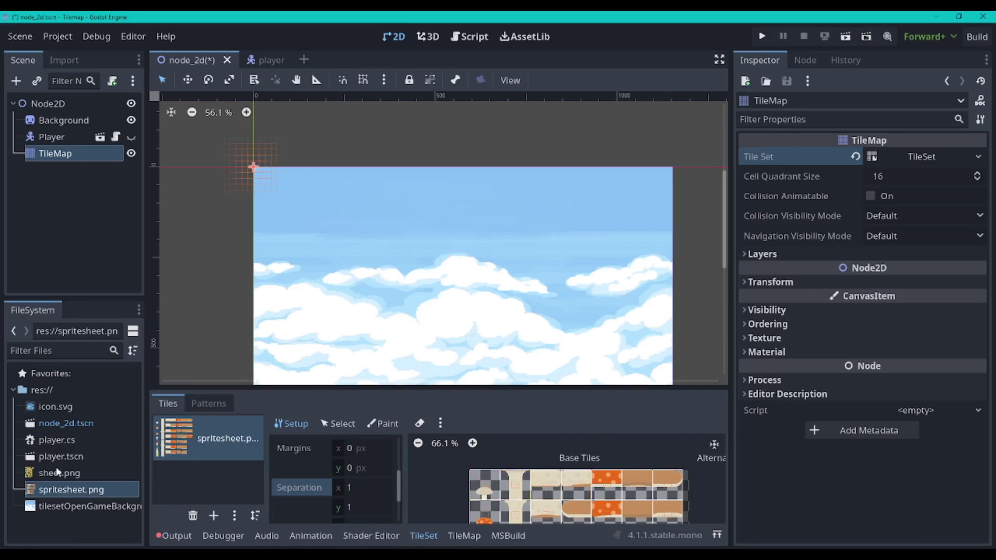
Add sheet.png to the TileSet as a second atlas source and accept automatic tile creation
left_click_drag(57, 473, 188, 484)
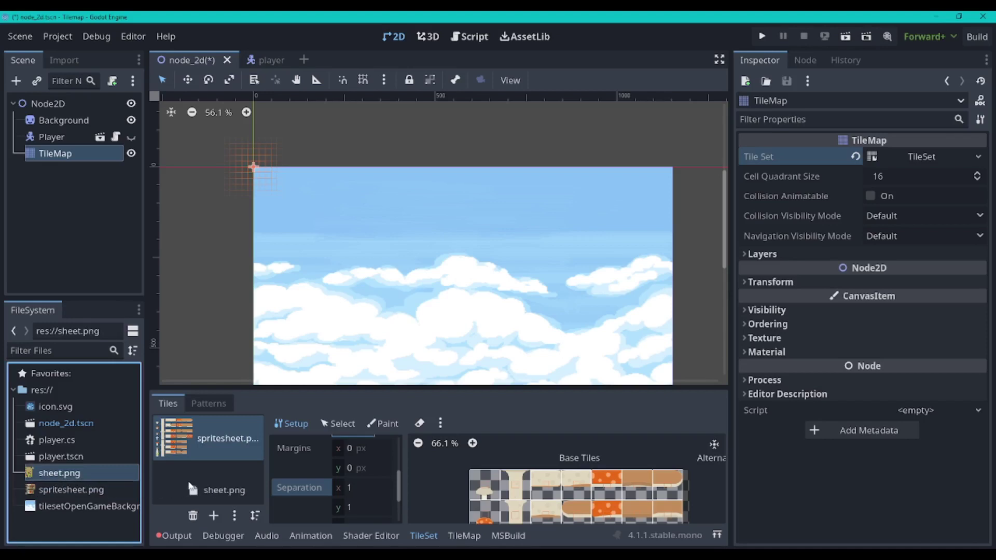
left_click_drag(189, 483, 188, 479)
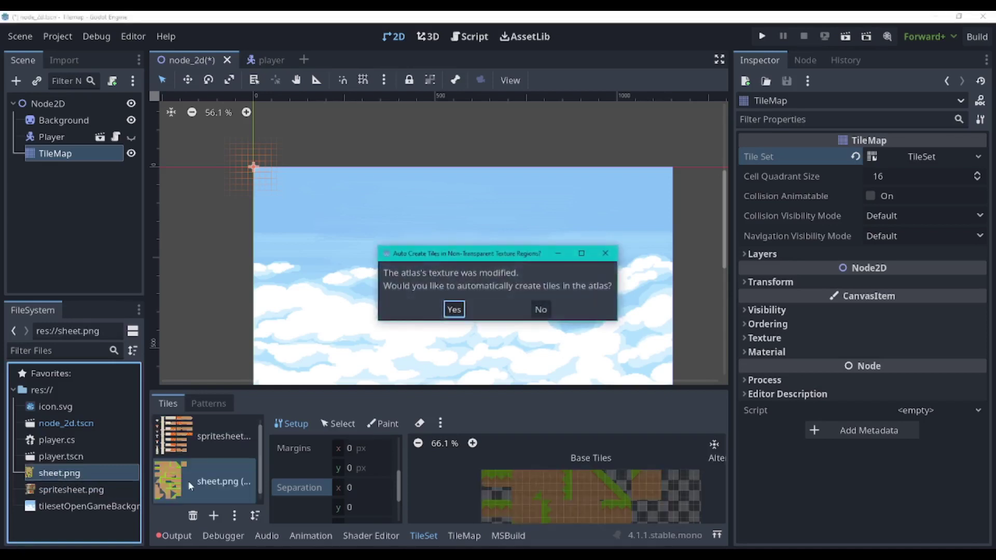
left_click(455, 311)
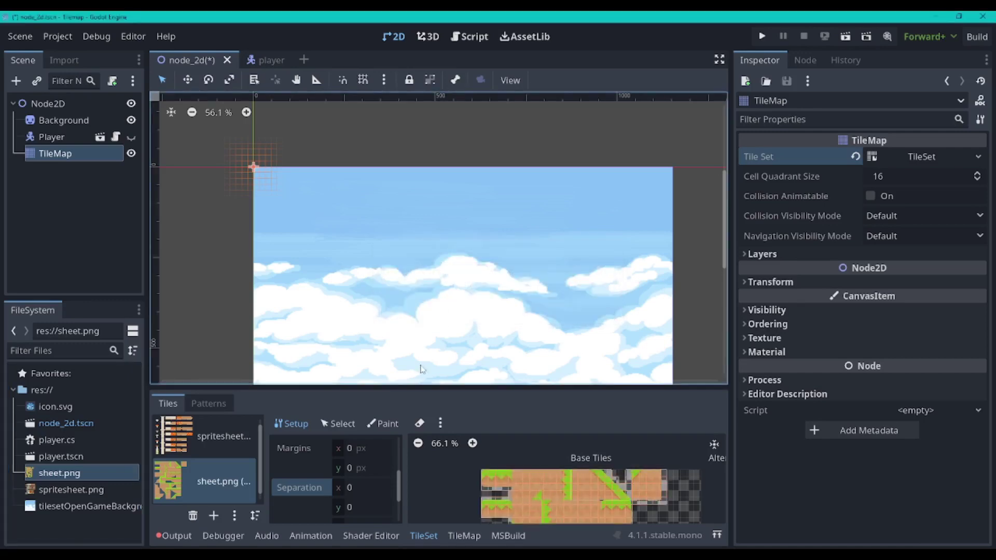
scroll(355, 492, "down", 3)
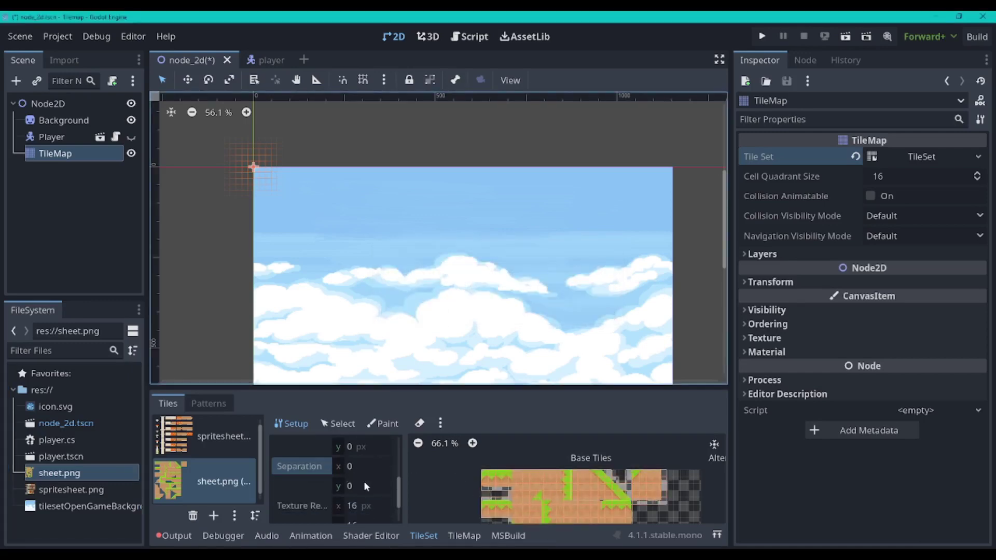
Set the sheet.png atlas's texture region size to 70 px in both x and y
left_click(363, 484)
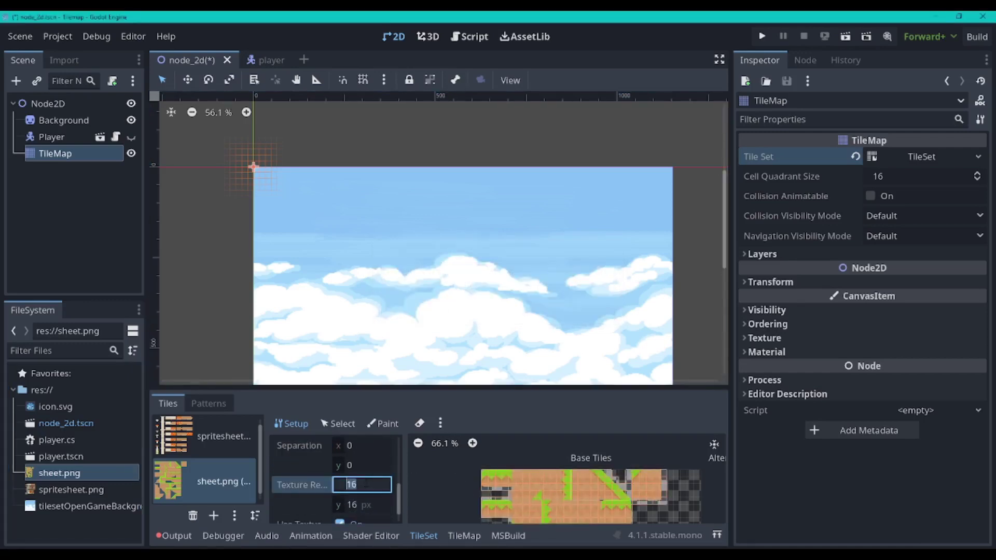
type("70")
left_click(357, 501)
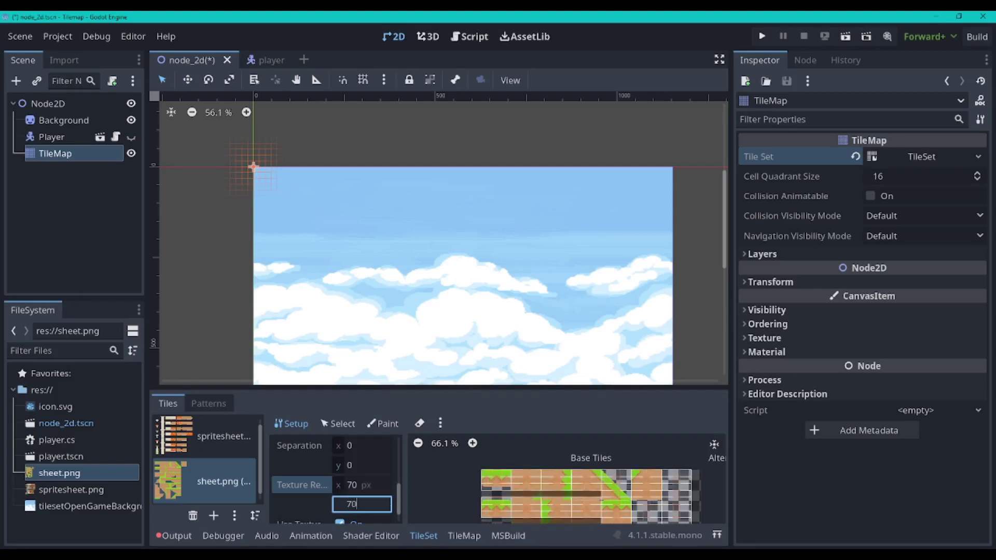
type("70")
key("Return")
Check the sheet.png tile grid and erase the empty base tiles in the blank area beside the sprites
scroll(492, 484, "up", 3)
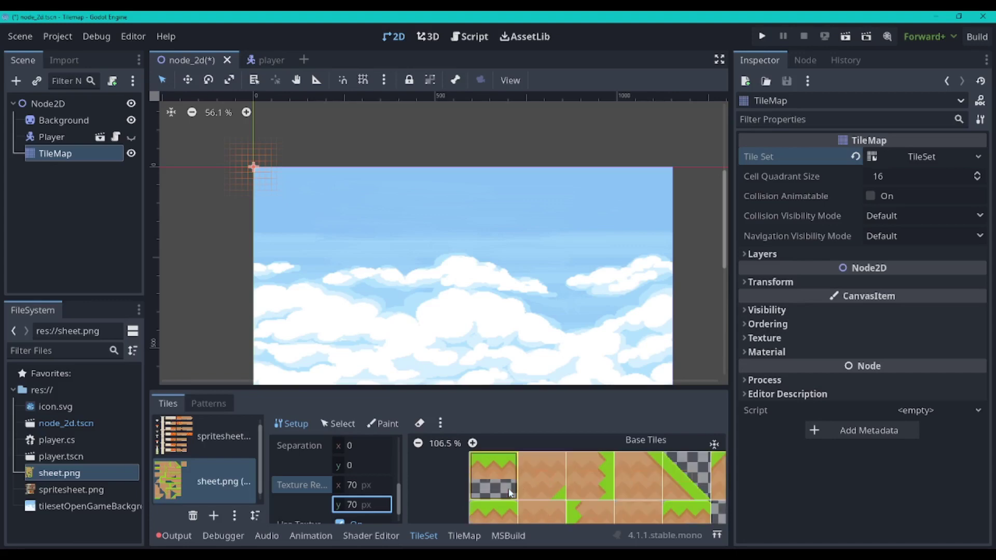
scroll(492, 484, "down", 3)
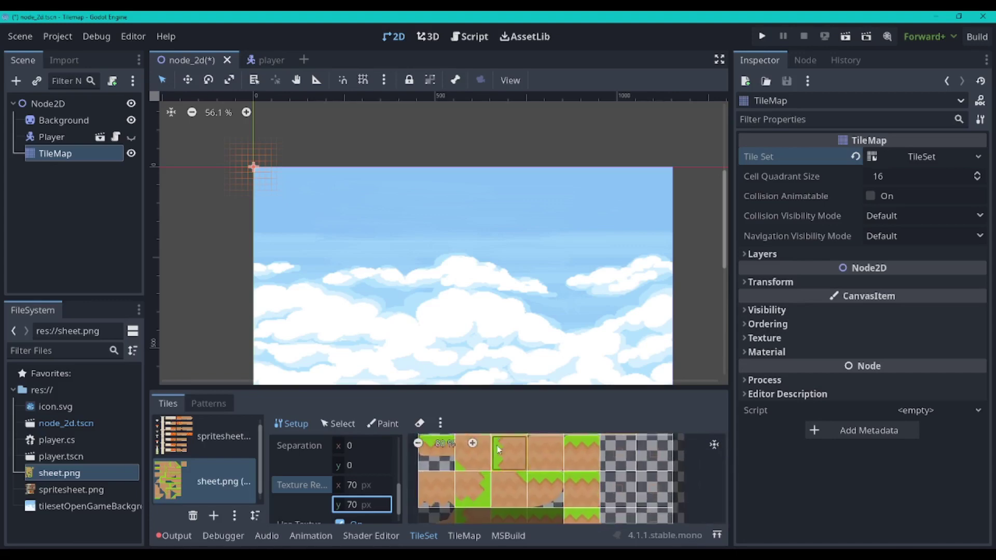
scroll(495, 478, "down", 2)
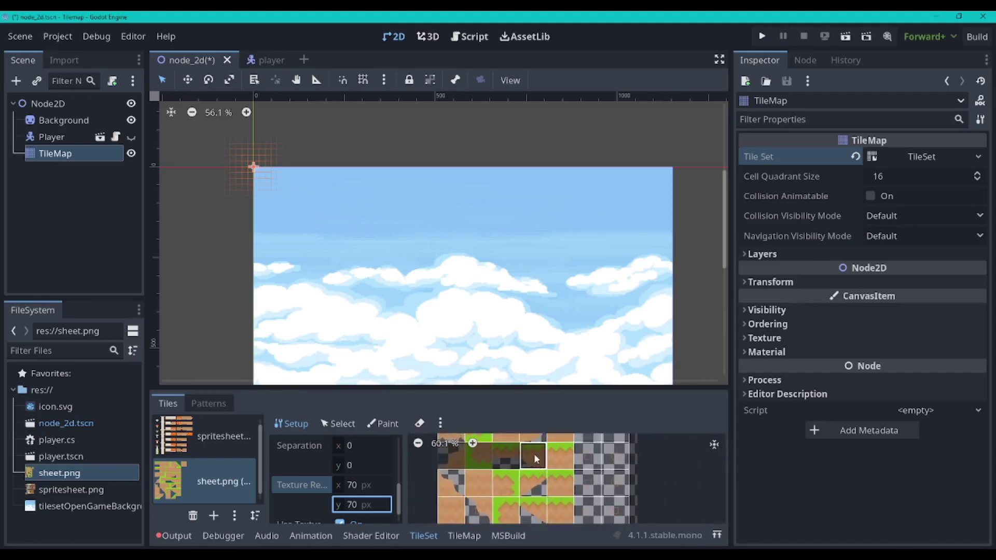
scroll(462, 462, "down", 2)
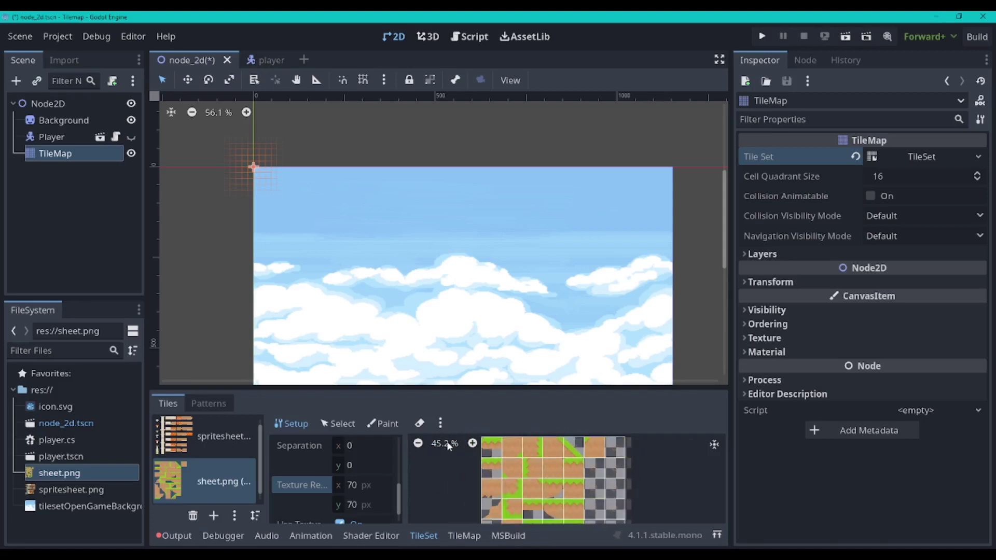
left_click(421, 424)
mouse_move(615, 448)
left_mouse_down()
mouse_move(597, 467)
mouse_move(631, 498)
mouse_move(603, 459)
mouse_move(610, 518)
mouse_move(589, 457)
mouse_move(607, 498)
left_mouse_up()
scroll(607, 490, "down", 3)
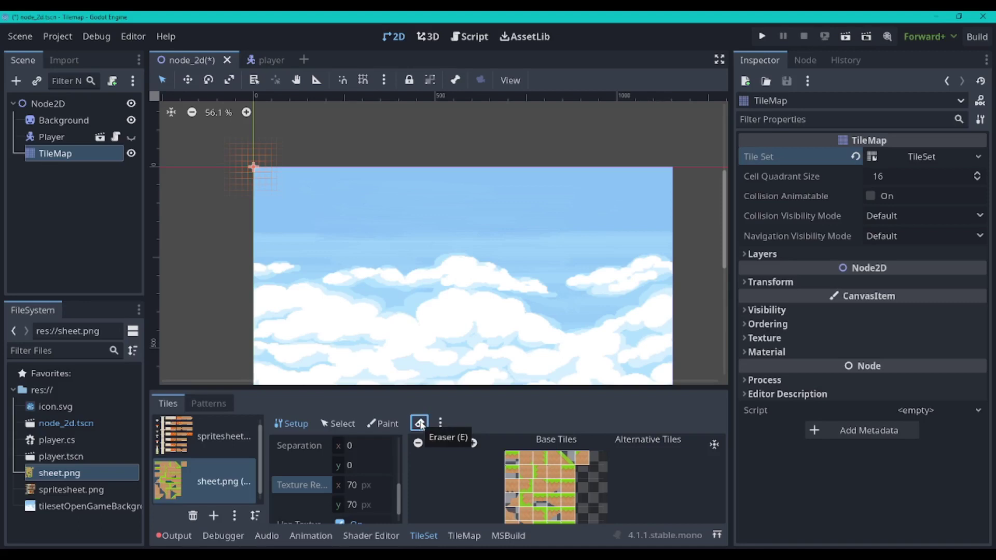
Paint a solid patch of sheet.png dirt tiles over the upper part of the sky background in the TileMap
left_click(465, 537)
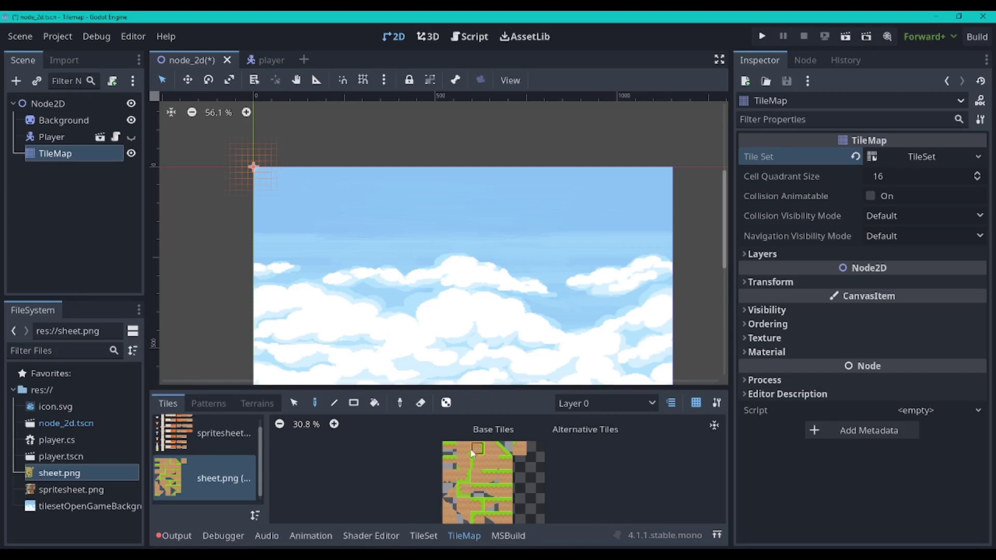
left_click(221, 447)
left_click(218, 477)
left_click(463, 449)
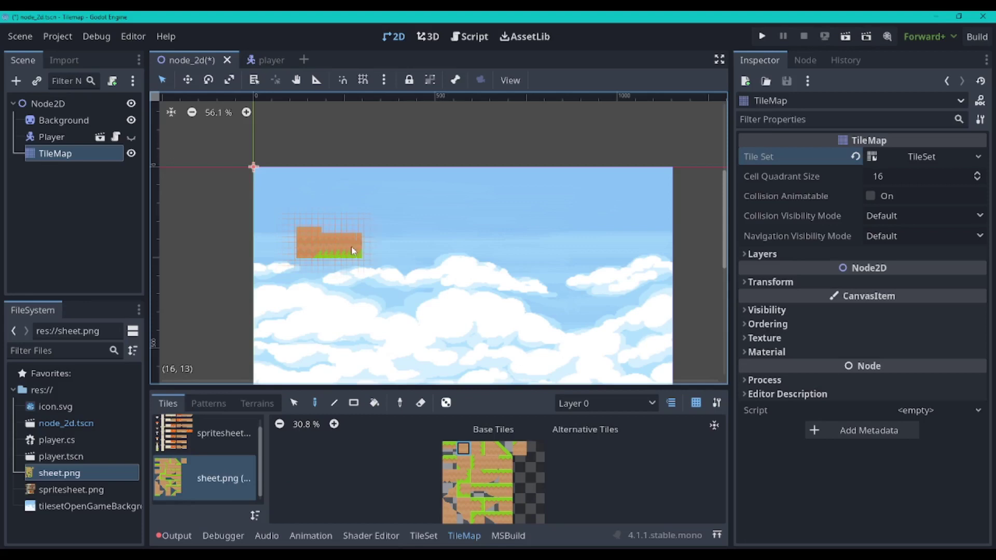
mouse_move(407, 214)
left_mouse_down()
mouse_move(327, 226)
mouse_move(372, 212)
mouse_move(311, 200)
left_mouse_up()
scroll(311, 200, "up", 1)
middle_click_drag(343, 223, 407, 272)
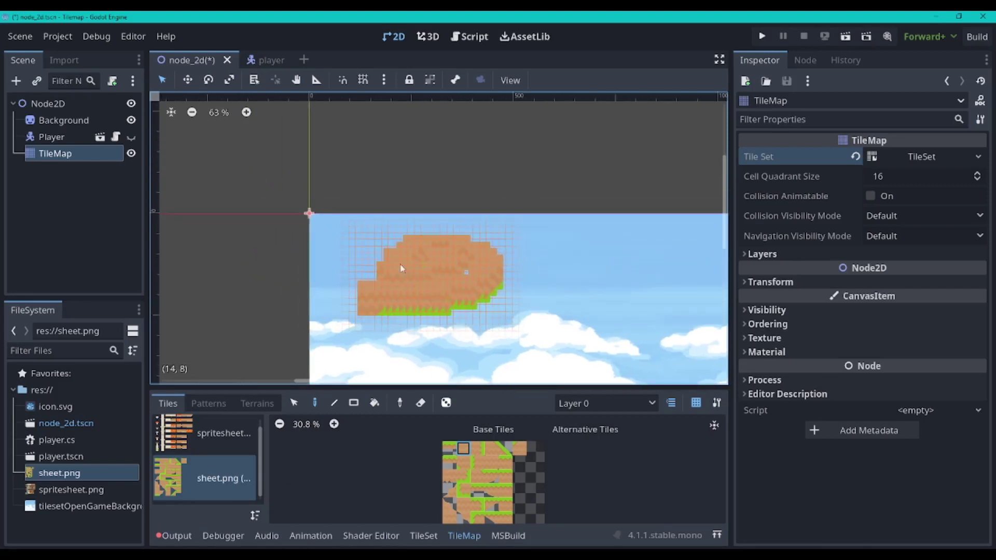
mouse_move(353, 289)
left_mouse_down()
mouse_move(406, 244)
mouse_move(362, 278)
left_mouse_up()
scroll(439, 308, "up", 5)
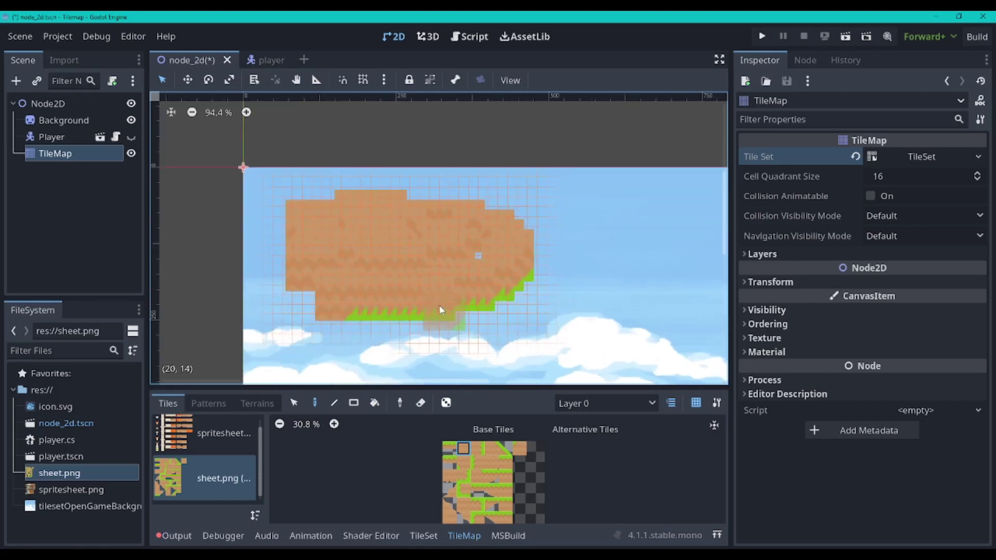
scroll(424, 313, "up", 5)
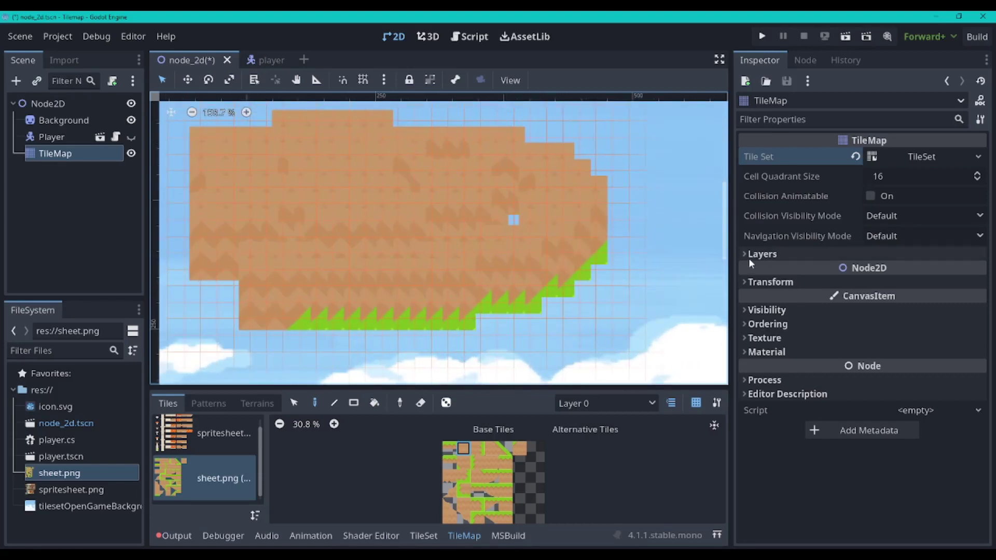
Set the TileSet's tile size to 70 px in both x and y and check the painted tiles' spacing
left_click(882, 157)
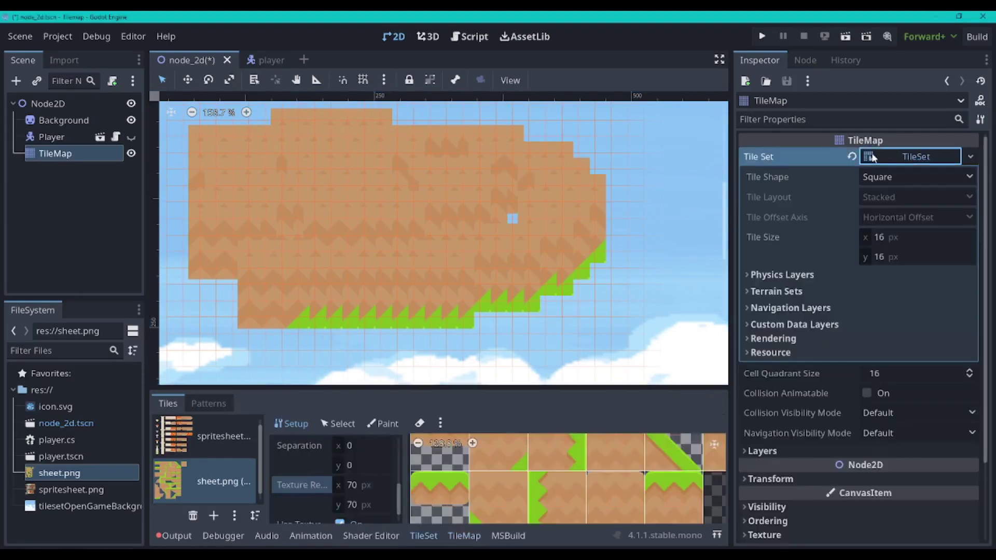
left_click(885, 238)
type("70")
left_click(917, 257)
type("70")
key("Return")
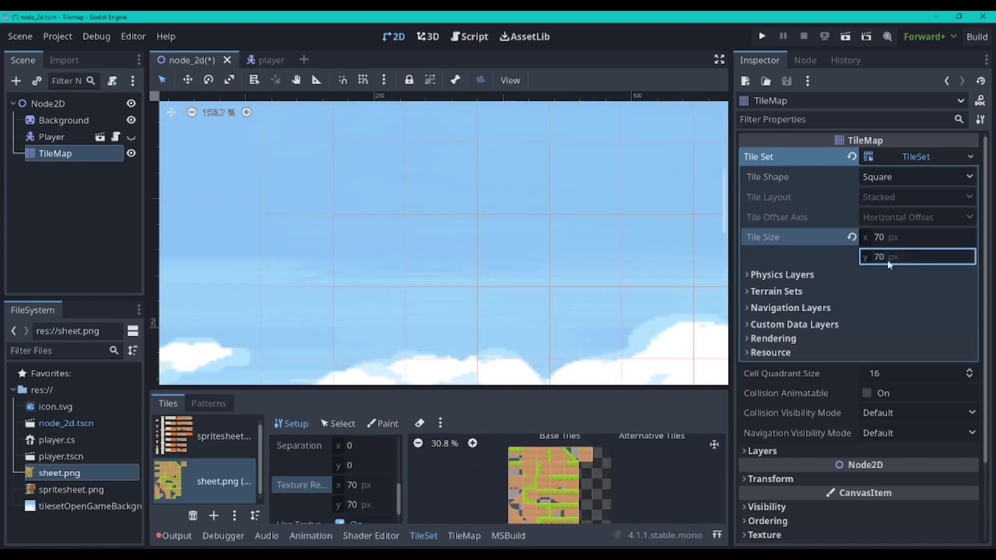
scroll(573, 295, "down", 5)
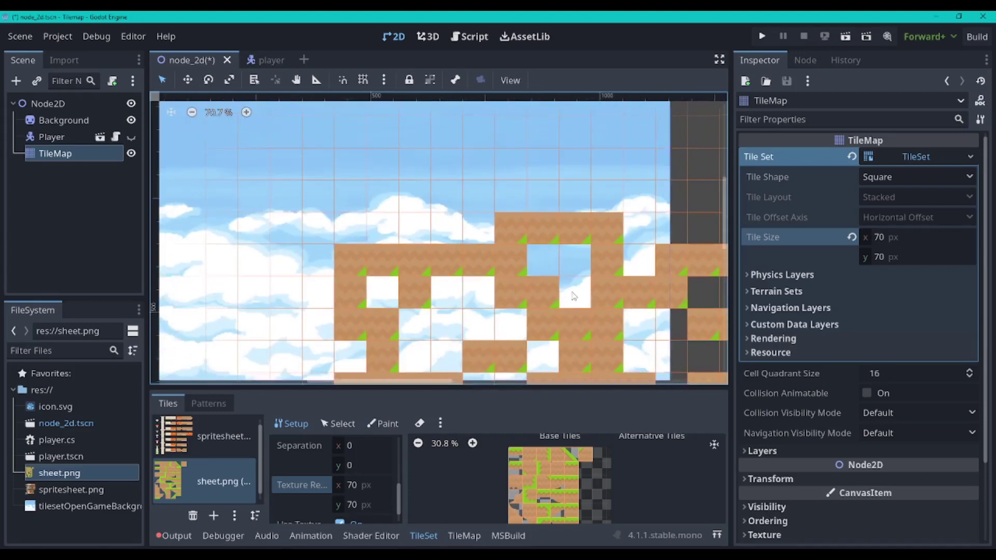
scroll(574, 296, "down", 2)
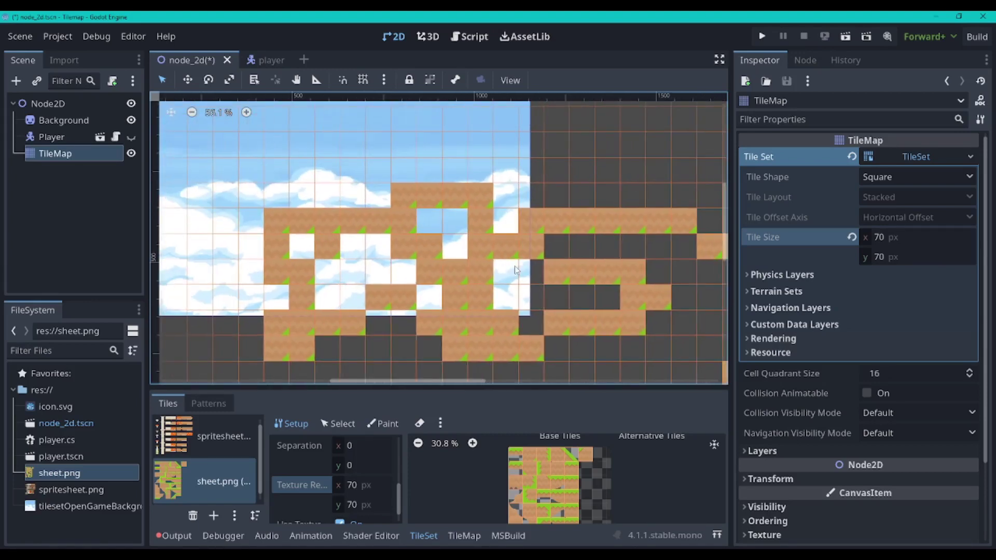
scroll(529, 265, "up", 1)
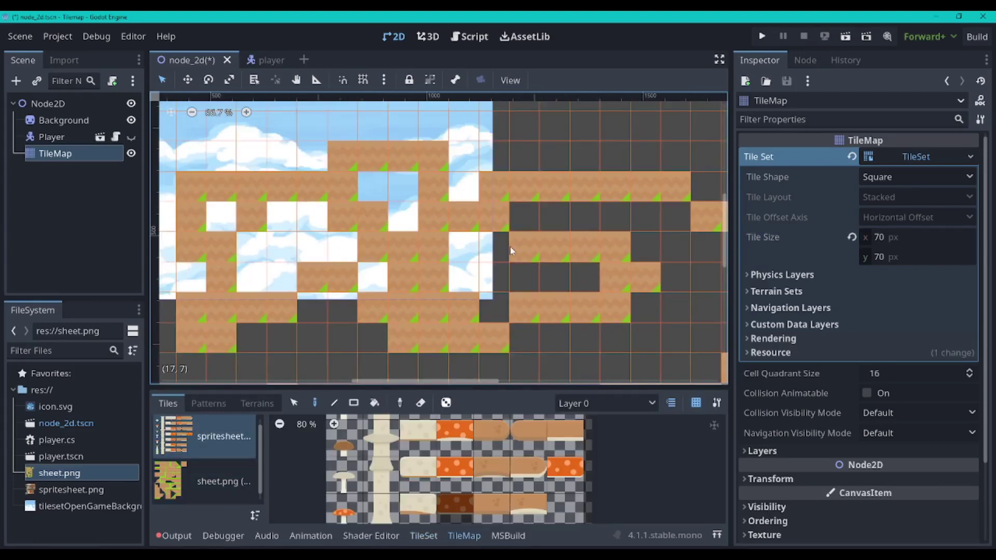
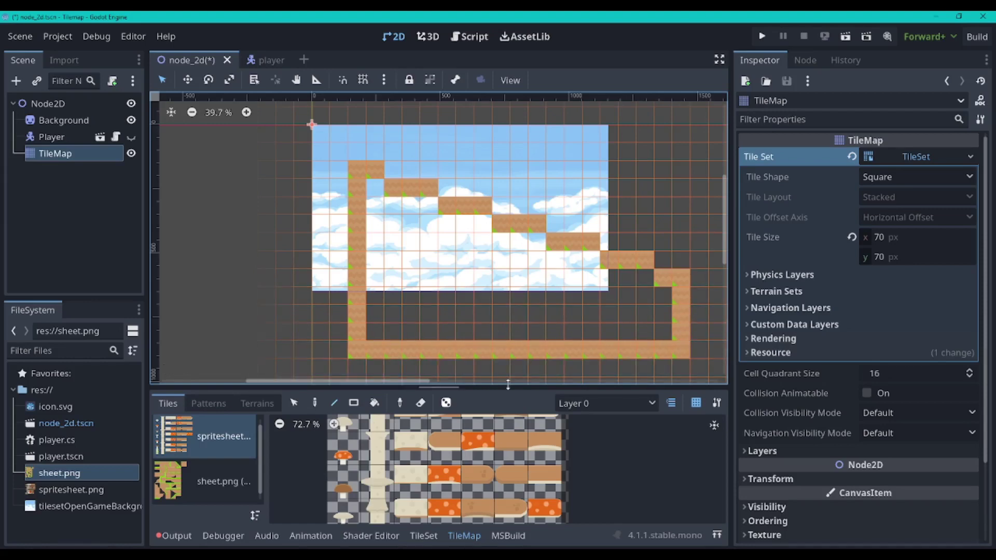
Bucket-fill the closed dirt outline with dirt tiles, and try the same fill on the open sky outside it
left_click(374, 405)
left_click(403, 270)
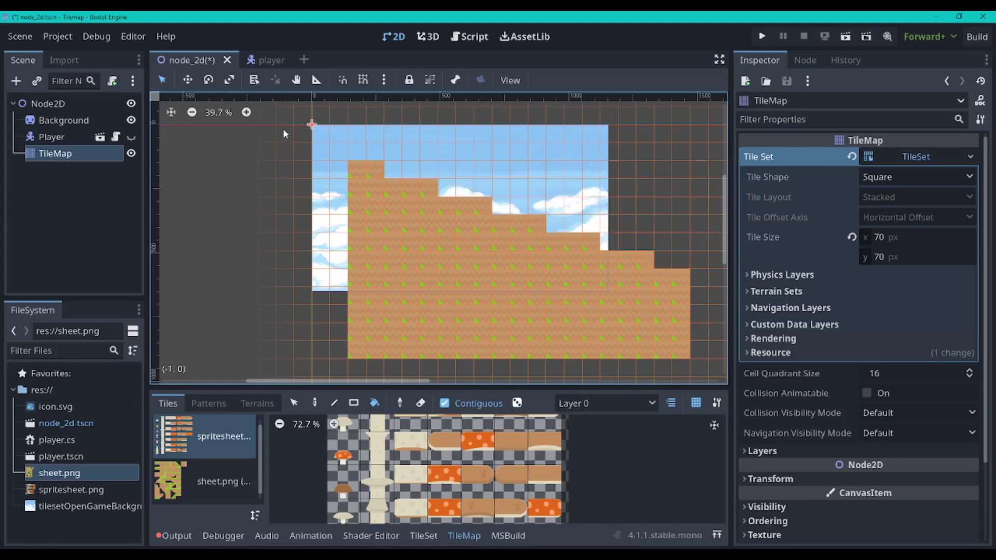
left_click(576, 201)
key("ctrl+z")
Draw two filled rectangles of dirt tiles across the sky above the filled shape
left_click(354, 403)
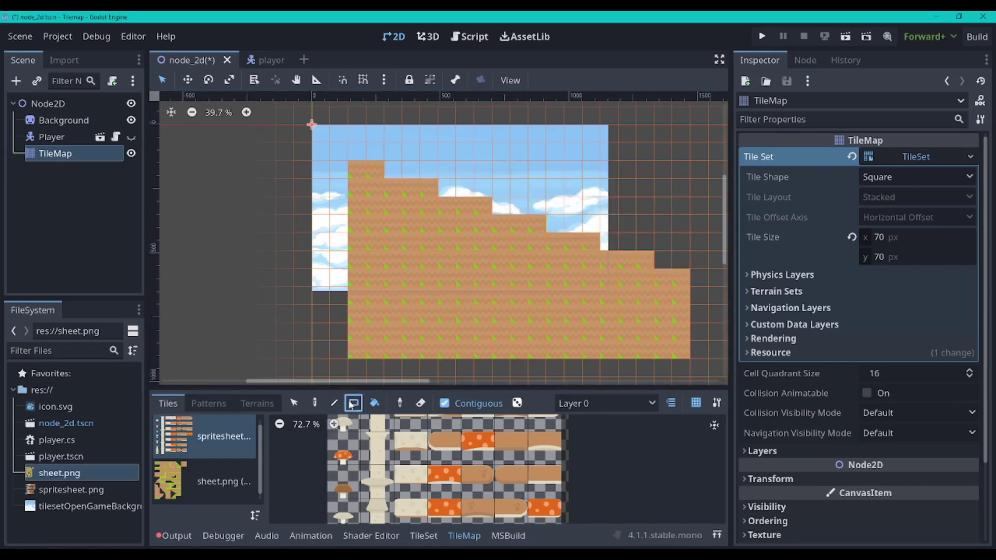
left_click_drag(498, 131, 679, 207)
scroll(660, 256, "up", 3)
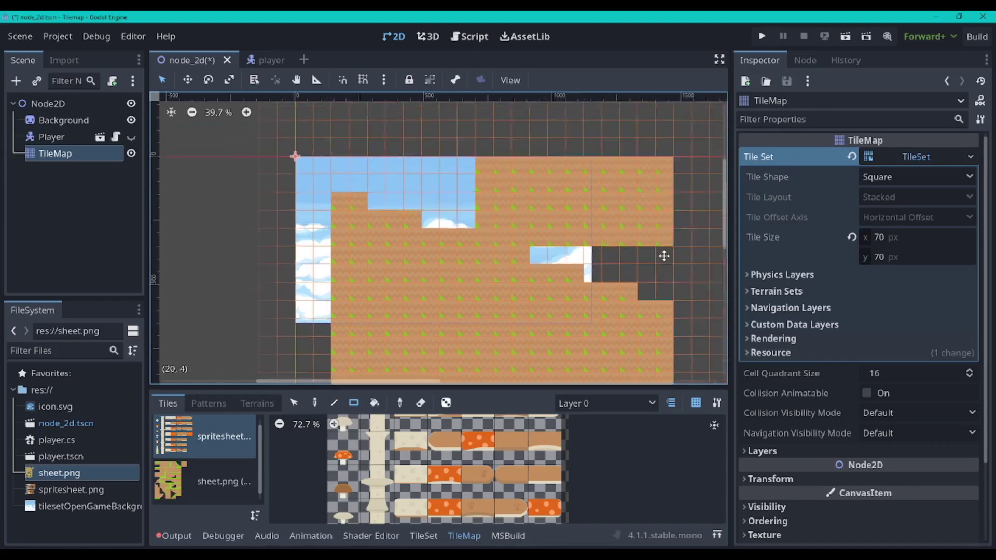
left_click_drag(465, 140, 257, 211)
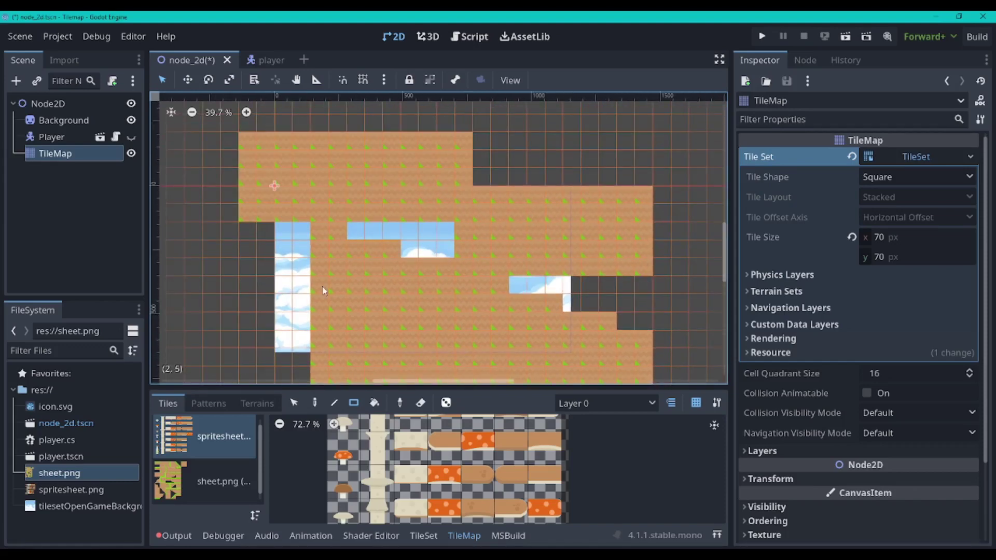
Erase all painted tiles from the TileMap with one rectangle covering the whole painted area
scroll(336, 287, "down", 2)
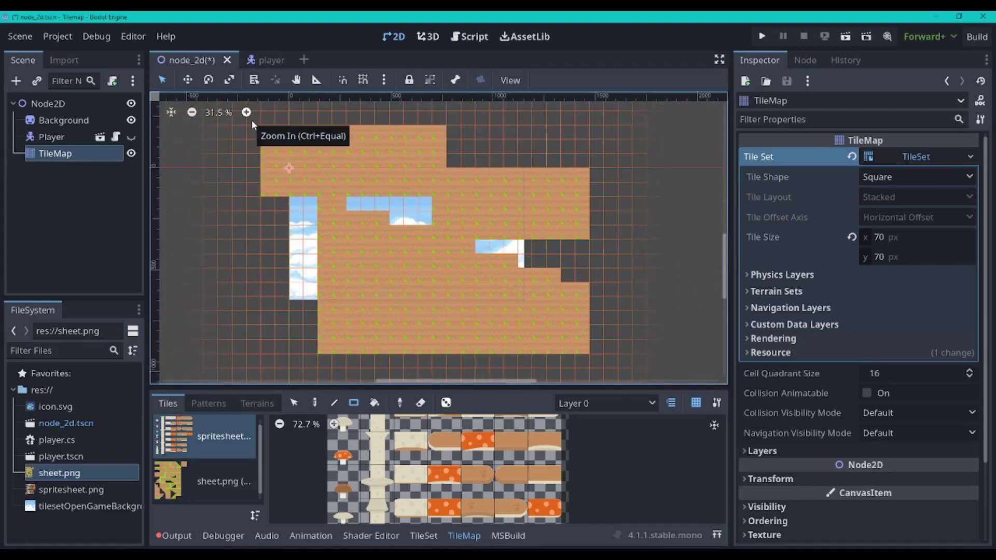
mouse_move(253, 120)
left_mouse_down()
mouse_move(269, 144)
mouse_move(590, 358)
left_mouse_up()
scroll(521, 303, "up", 1)
middle_click_drag(424, 235, 495, 325)
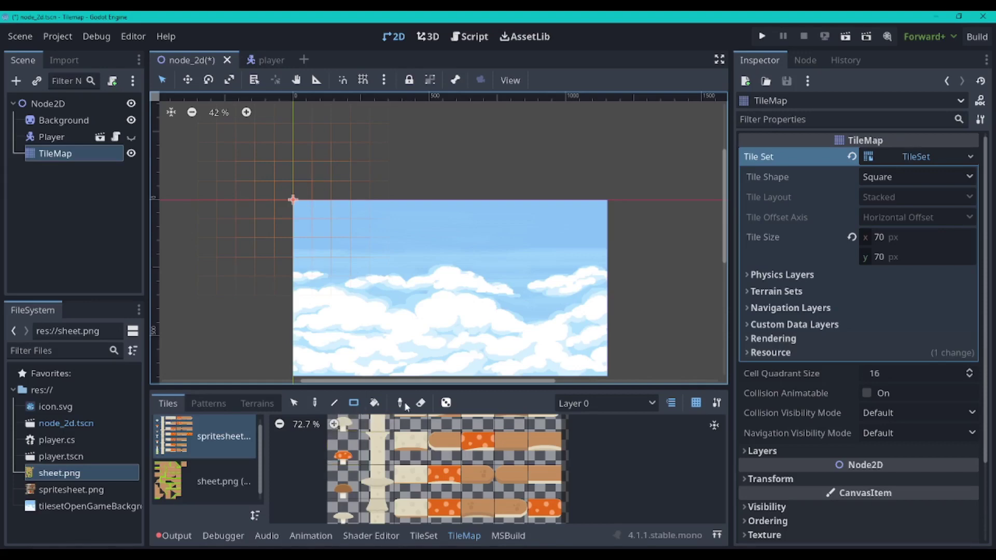
Enable random tile placement, choose a block of spritesheet.png tiles, and paint a rectangle of them over the background
left_click(446, 403)
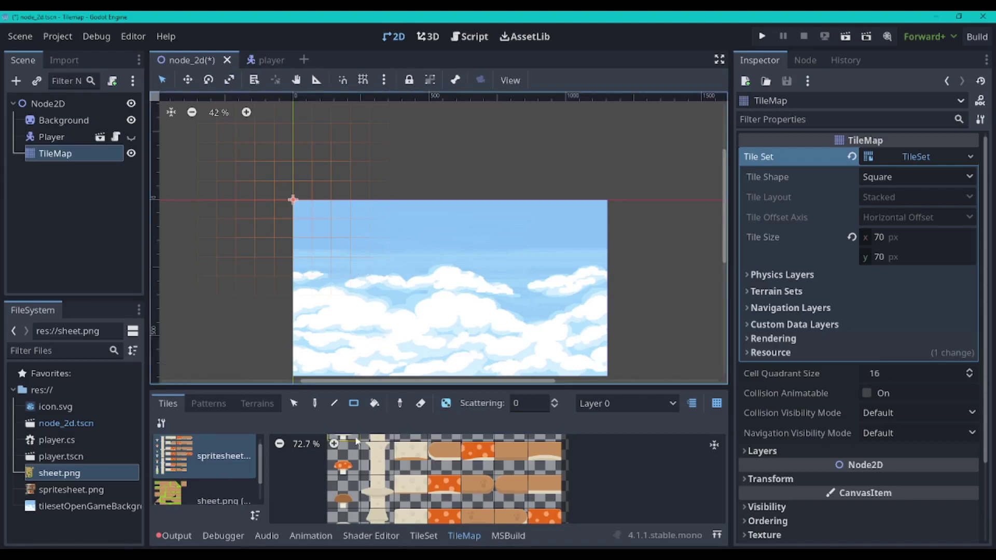
scroll(337, 444, "down", 1)
left_click_drag(377, 462, 500, 514)
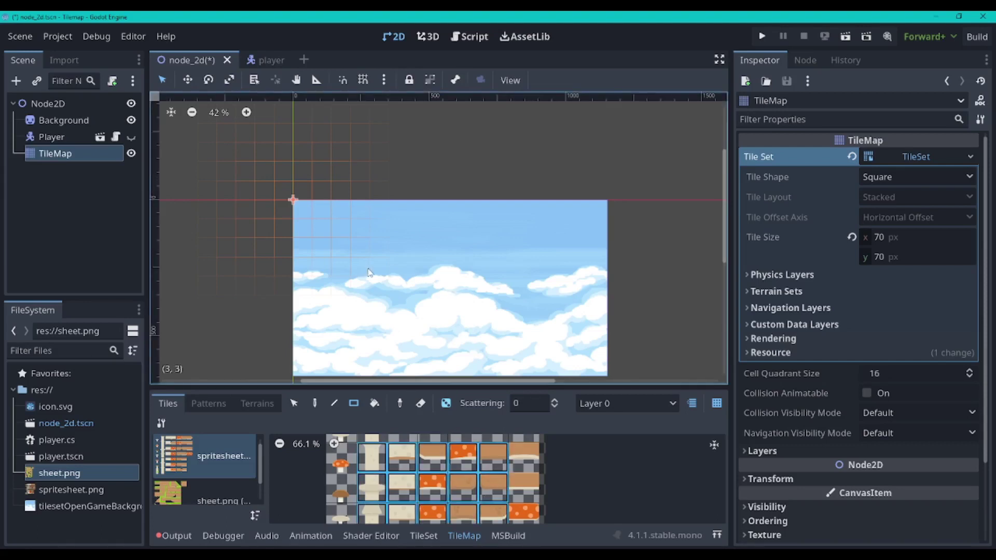
left_click_drag(339, 248, 513, 334)
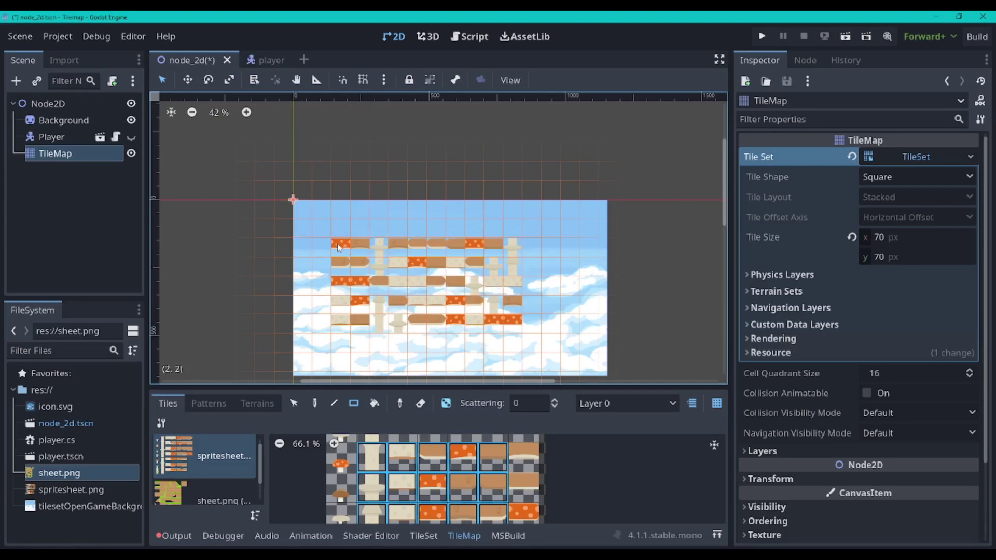
left_click_drag(338, 248, 513, 333)
Set the scattering to 0.2 and paint over the same rectangle with random tiles
left_click(527, 403)
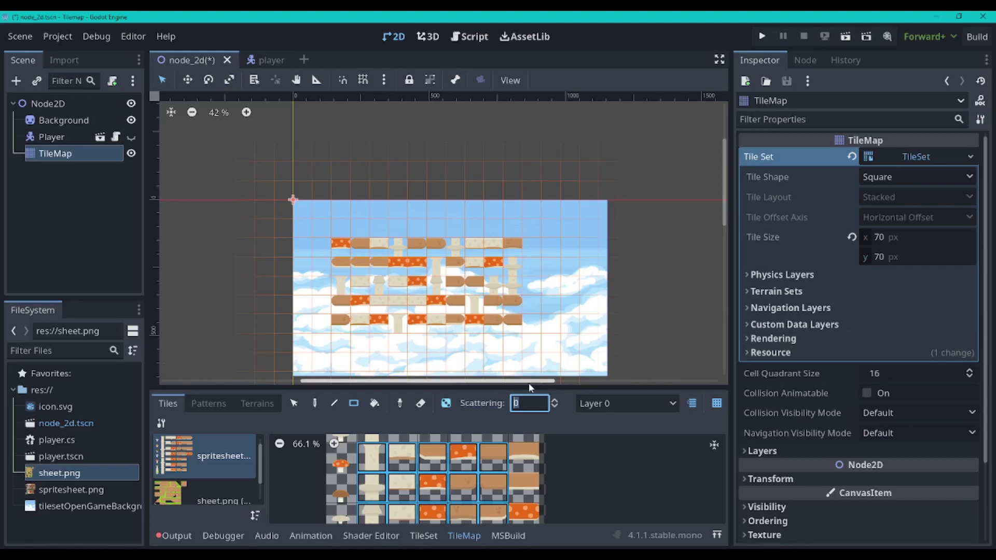
type("0.2")
left_click_drag(336, 243, 508, 323)
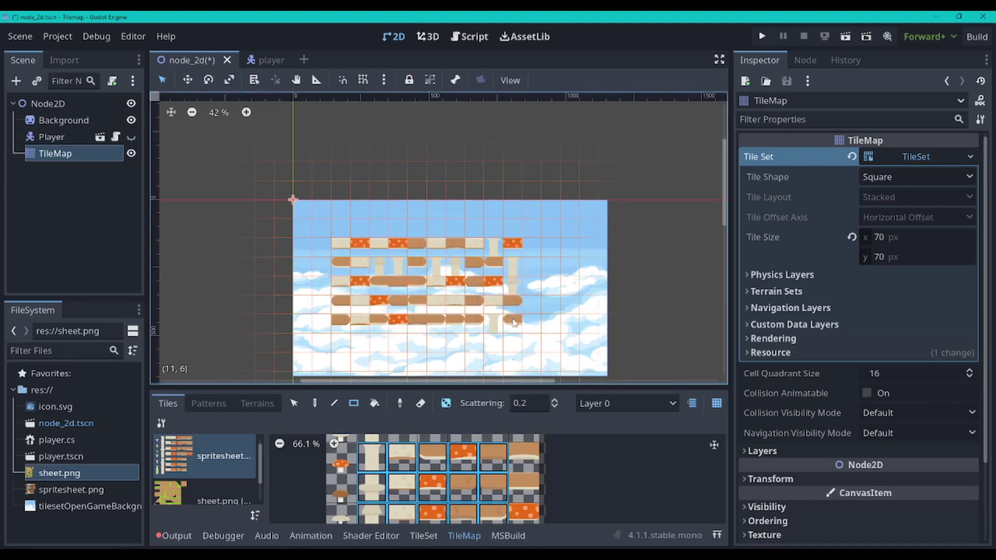
Erase and repaint the scattered tile rectangle once more, then clear all of its tiles
mouse_move(515, 323)
right_mouse_down()
mouse_move(339, 241)
mouse_move(426, 276)
right_mouse_up()
left_click_drag(426, 276, 521, 315)
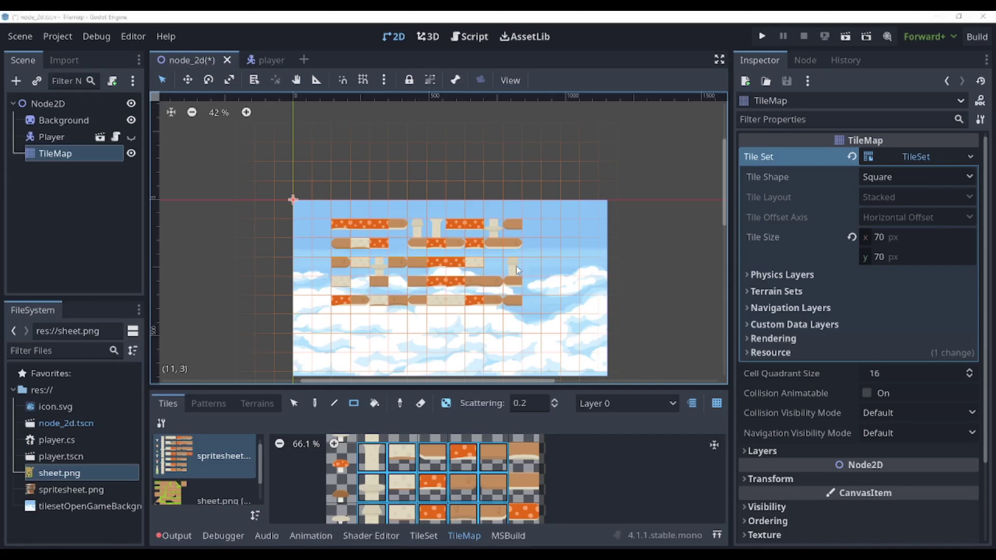
mouse_move(341, 229)
right_mouse_down()
mouse_move(372, 258)
mouse_move(519, 311)
right_mouse_up()
mouse_move(499, 301)
middle_mouse_down()
mouse_move(493, 266)
mouse_move(477, 259)
middle_mouse_up()
Paint a ground row of grass-topped sheet.png tiles along the background's lower edge, disabling random placement to close its gaps
left_click(171, 493)
scroll(363, 472, "up", 1)
scroll(384, 467, "down", 1)
mouse_move(394, 467)
middle_mouse_down()
mouse_move(399, 482)
mouse_move(404, 458)
middle_mouse_up()
left_click(450, 474)
left_click(295, 331)
left_click_drag(289, 333, 567, 333)
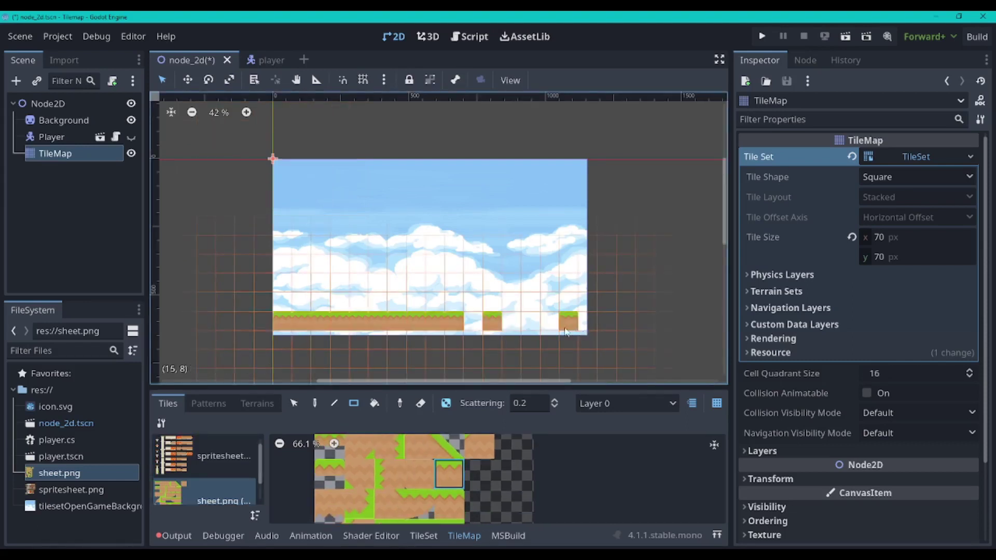
left_click(446, 404)
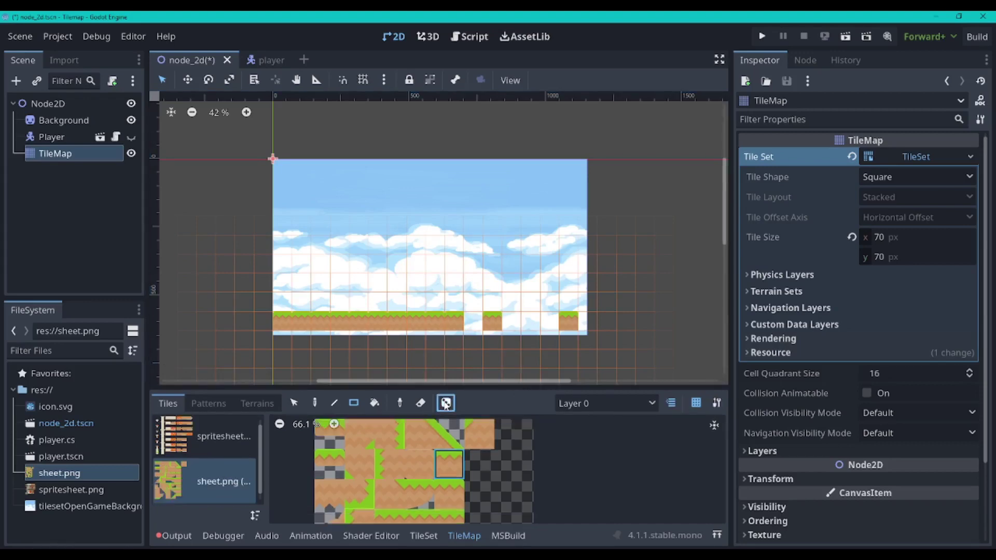
left_click_drag(468, 333, 589, 327)
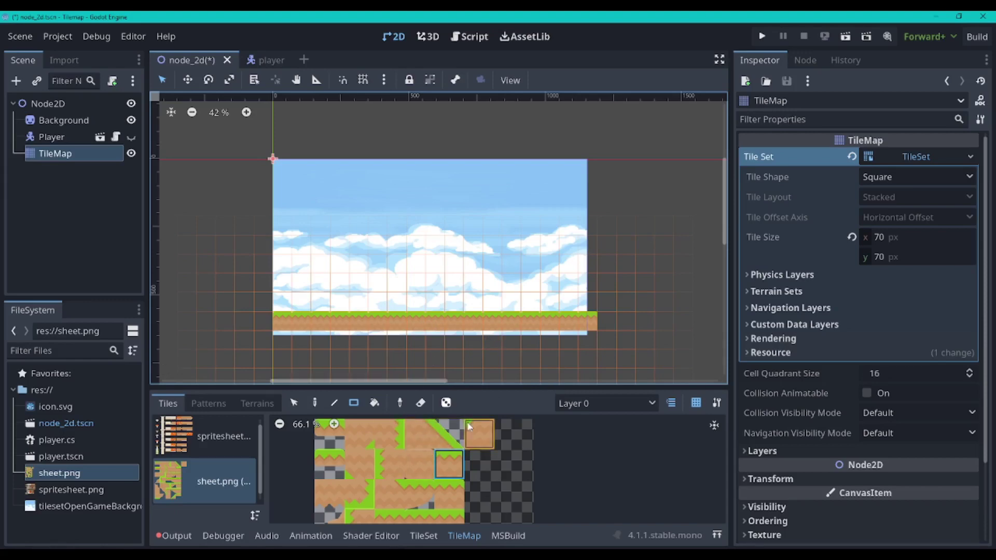
Paint a vertical wall six tiles high just outside the background's left edge, using the sheet.png dirt tile with grass on its right side
left_click(390, 434)
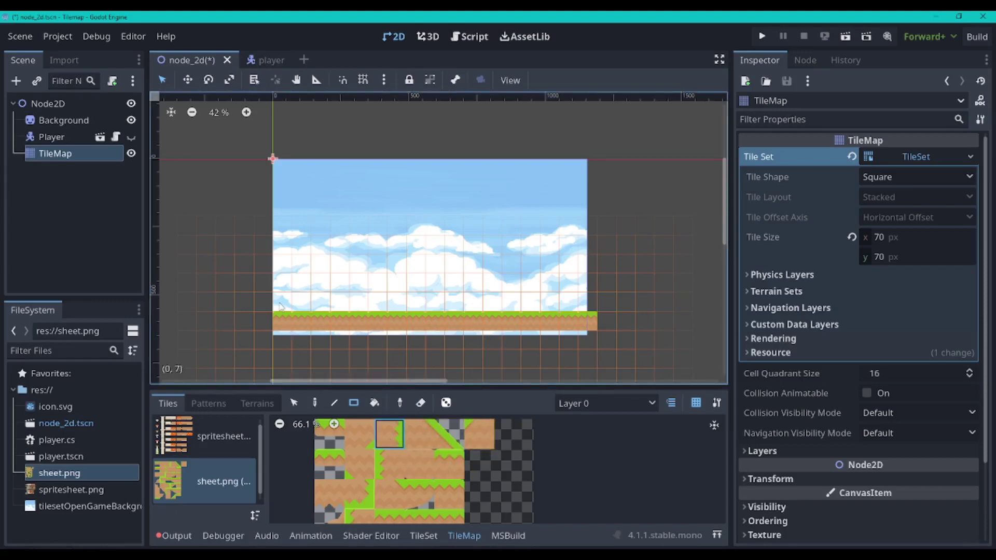
left_click_drag(264, 300, 263, 220)
middle_click_drag(417, 323, 391, 314)
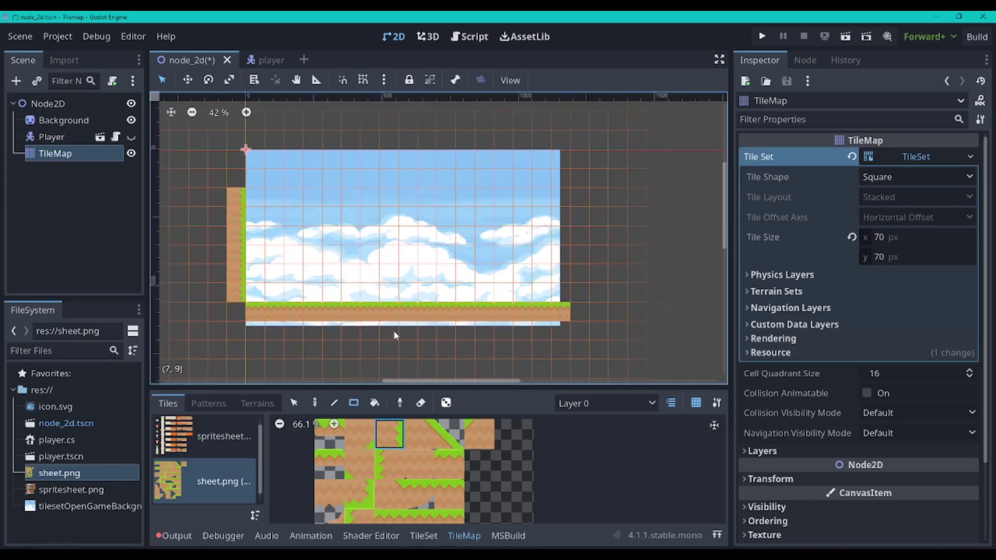
Place three separate one-tile floating platforms above the ground with the grass-topped sheet.png tile, and switch to the spritesheet.png tiles
left_click(329, 463)
left_click_drag(379, 276, 397, 273)
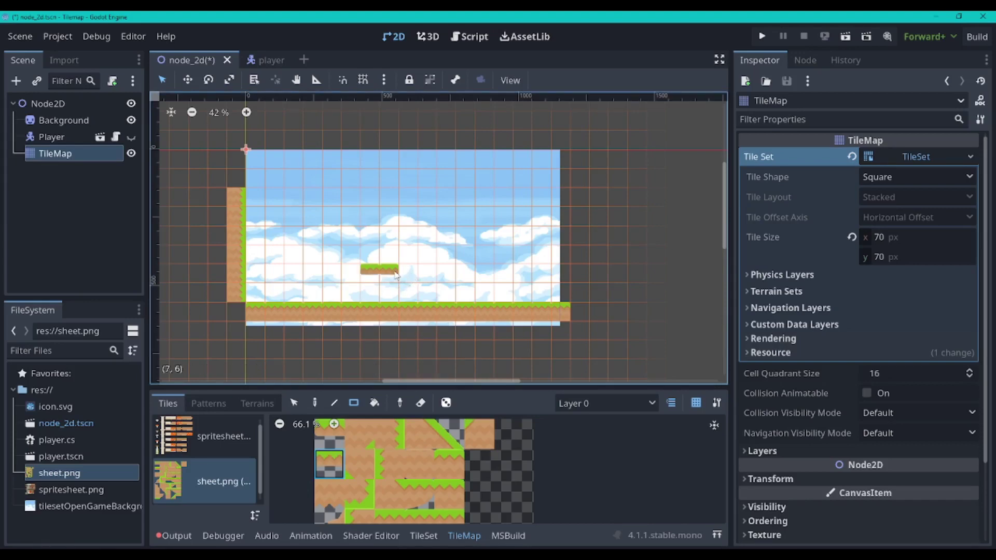
right_click(388, 277)
left_click(426, 255)
left_click(470, 274)
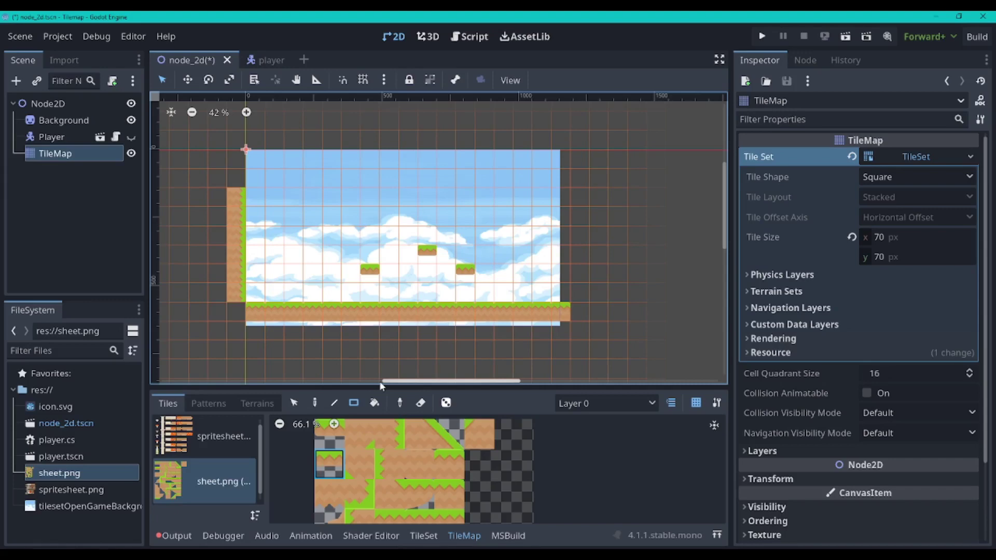
left_click(225, 439)
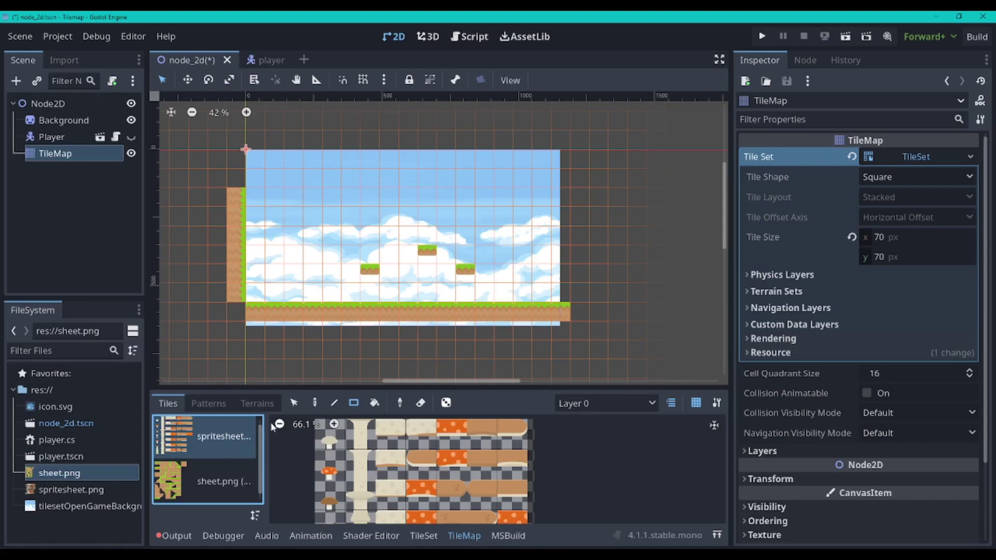
Name the TileMap's existing layer Leveltiles
left_click(744, 451)
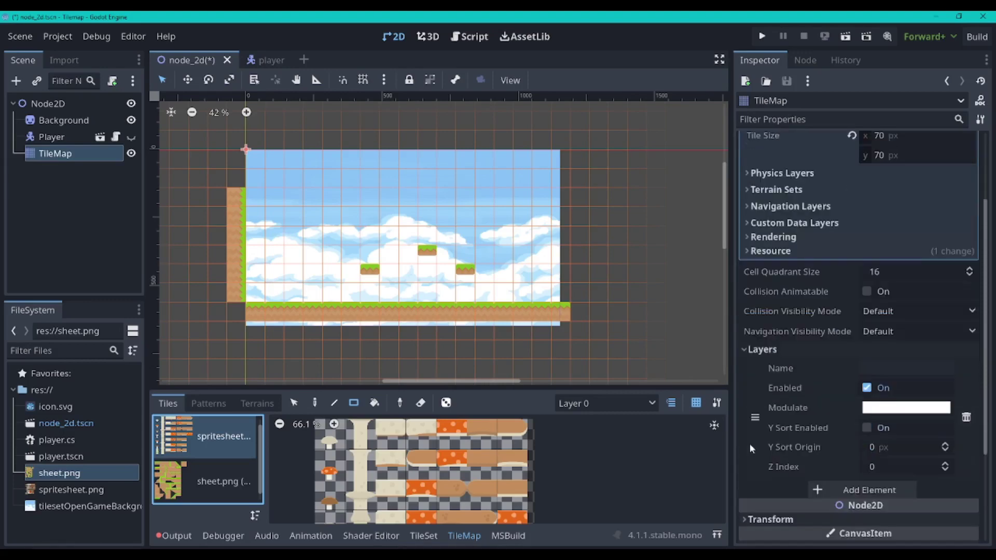
scroll(856, 363, "down", 2)
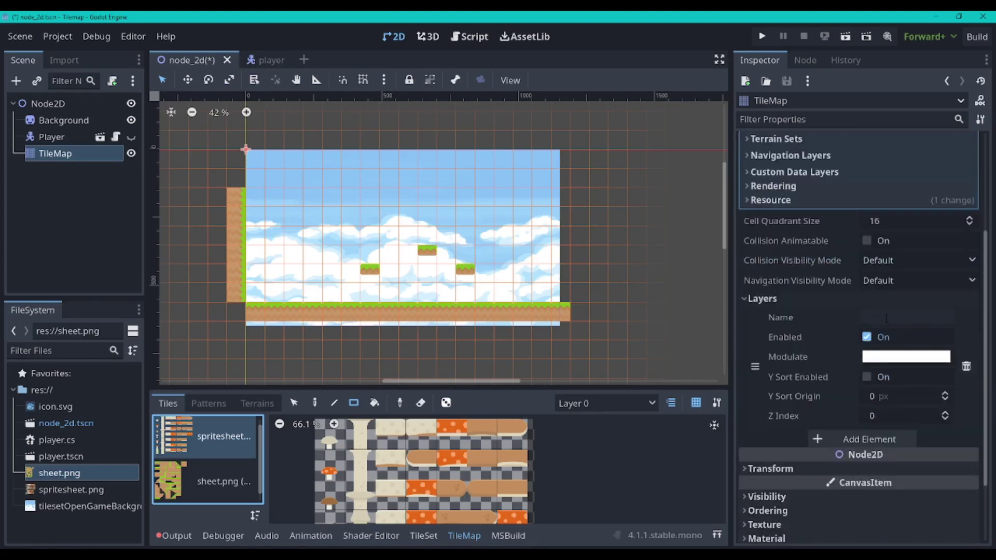
left_click(887, 318)
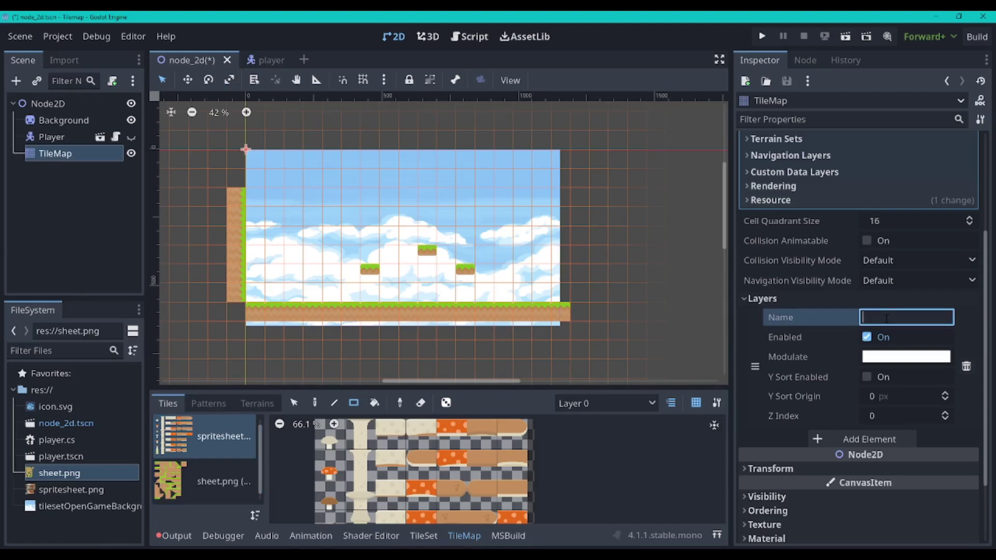
type("Leveltiles")
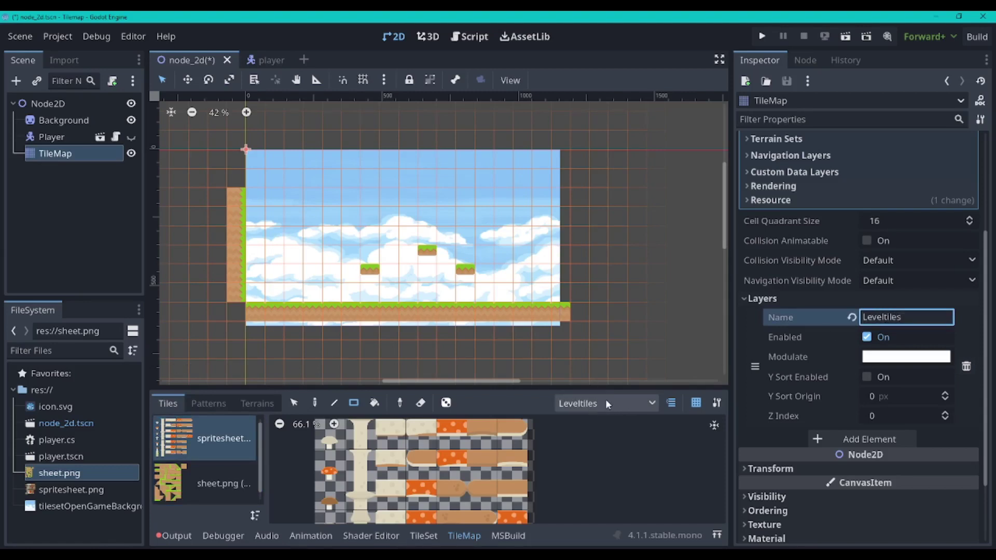
Add two more layers to the TileMap and name them Foreground and Background
left_click(855, 439)
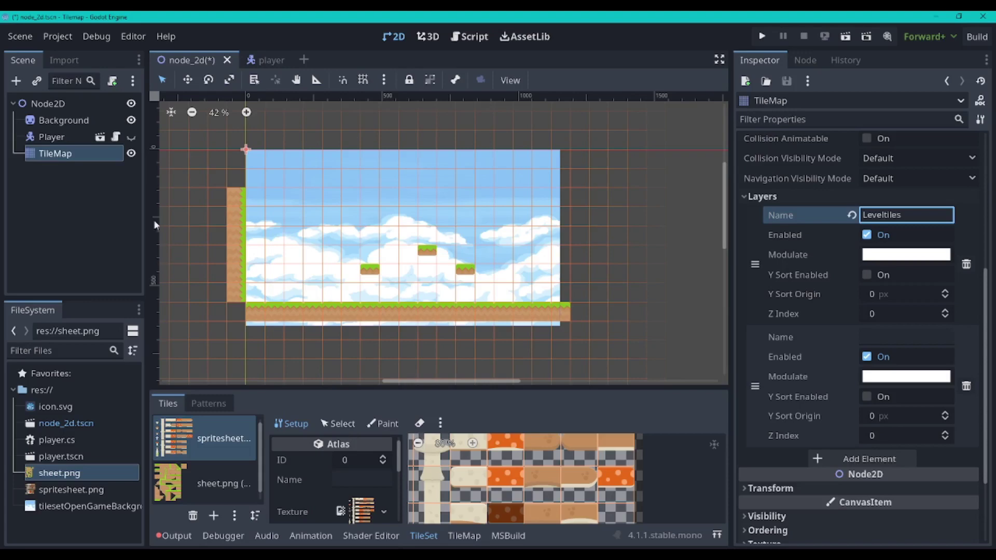
left_click(894, 337)
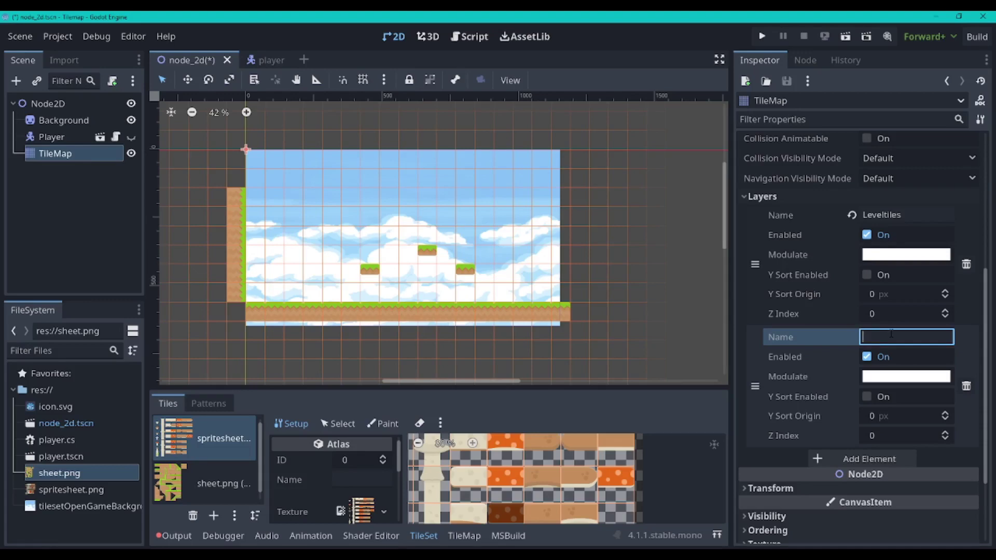
type("Foreground")
left_click(843, 461)
scroll(882, 415, "down", 2)
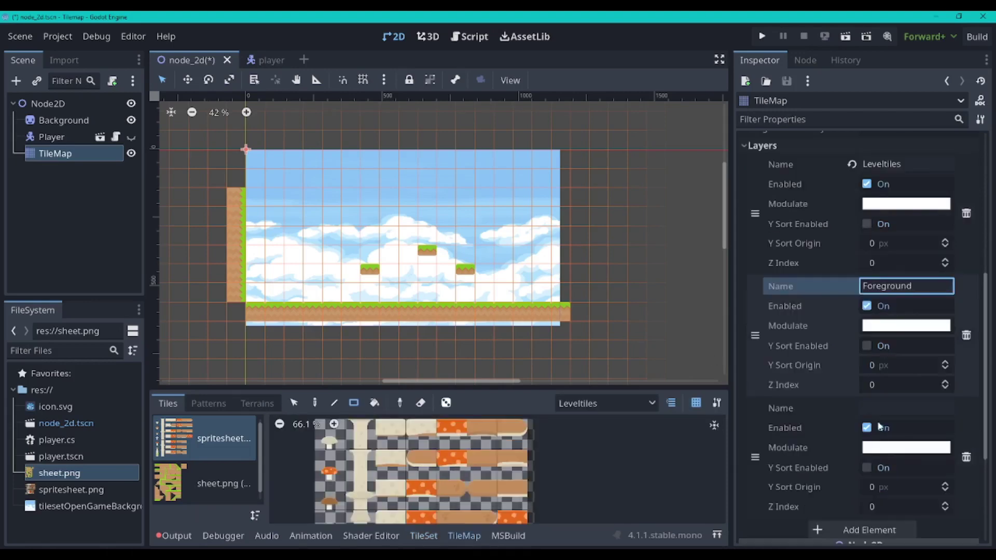
left_click(906, 408)
type("Background")
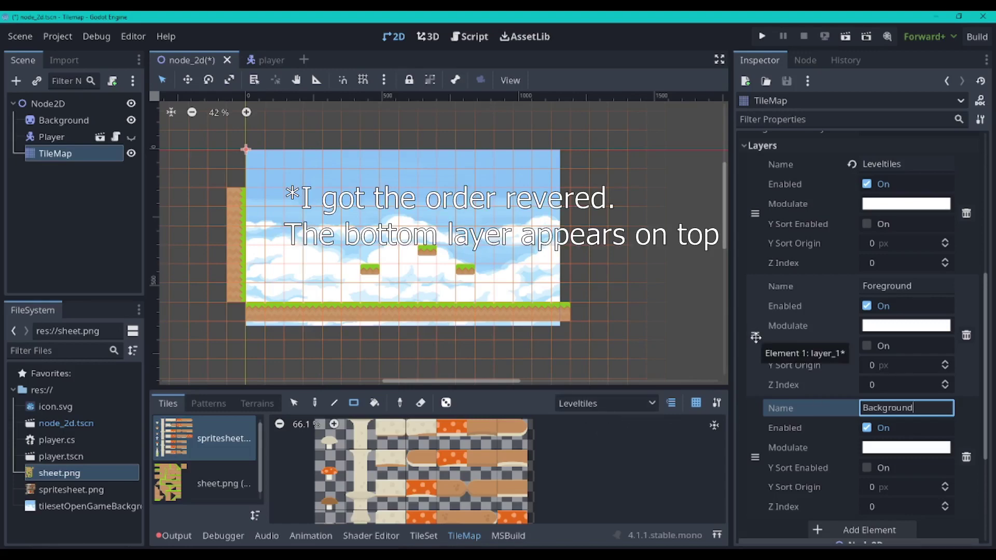
Reorder the TileMap layers so Foreground comes before Leveltiles, and return to the TileMap painting tools
left_click_drag(755, 337, 774, 185)
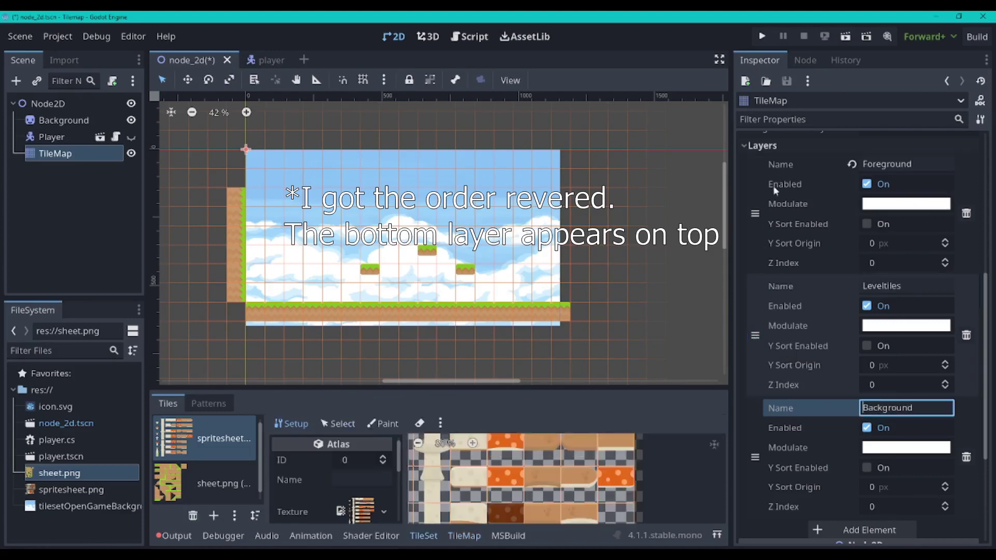
left_click(765, 178)
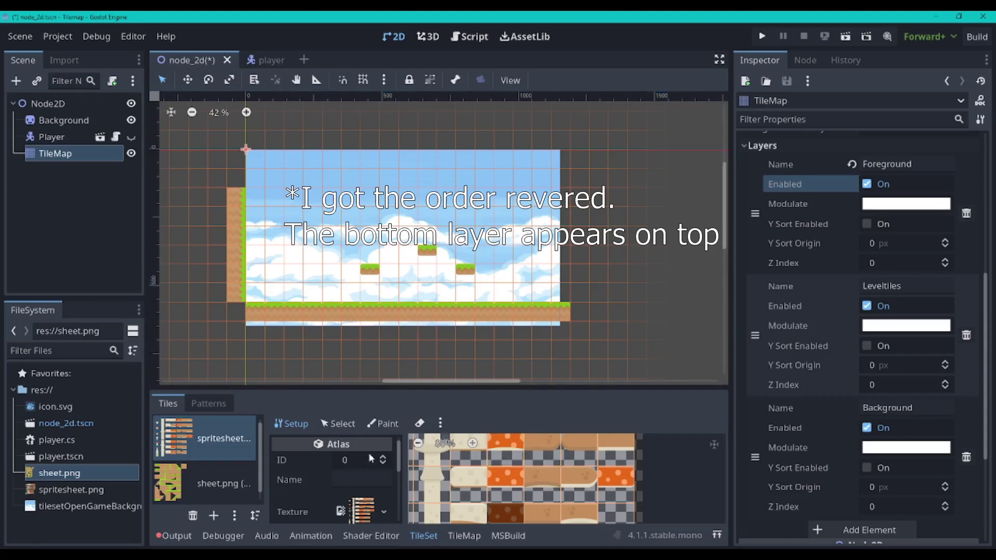
left_click(465, 537)
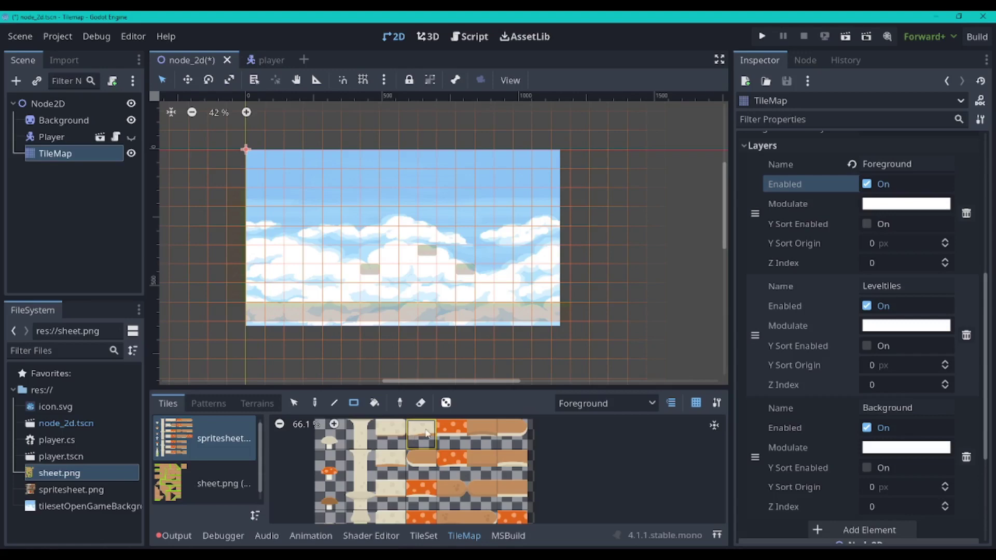
Compare how the level displays with Leveltiles and Background as the active layer, and return to the Foreground layer
middle_click_drag(396, 338, 447, 316)
scroll(493, 291, "up", 1)
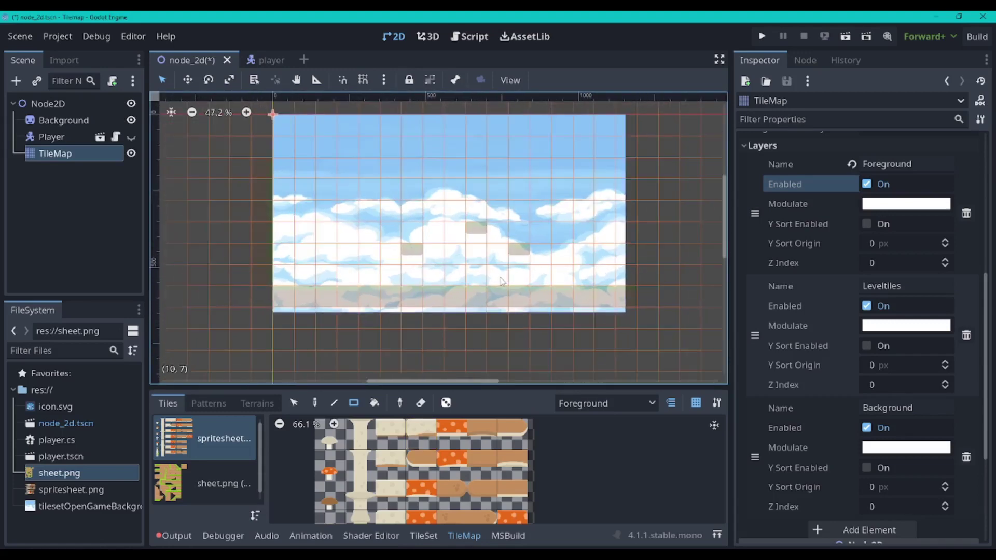
left_click(611, 405)
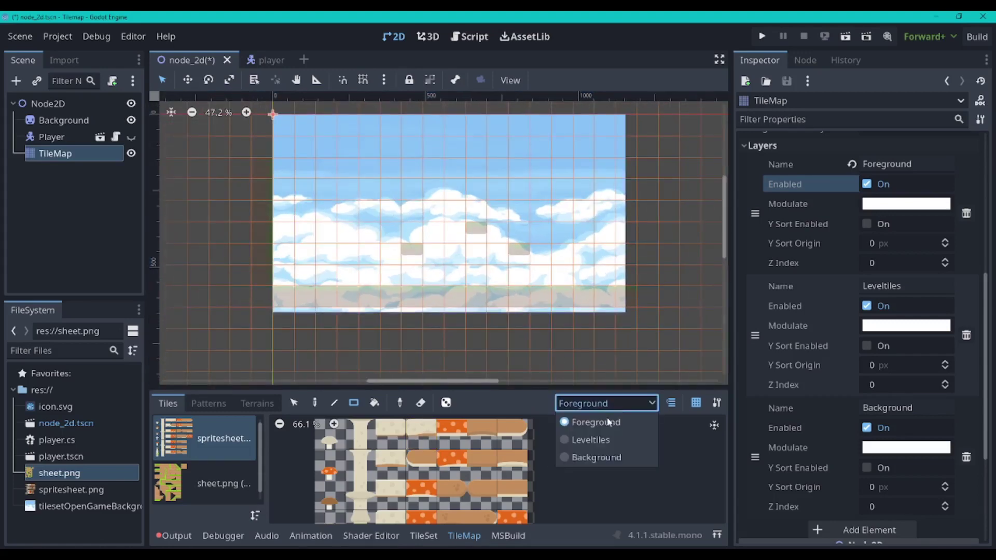
left_click(597, 440)
left_click(607, 405)
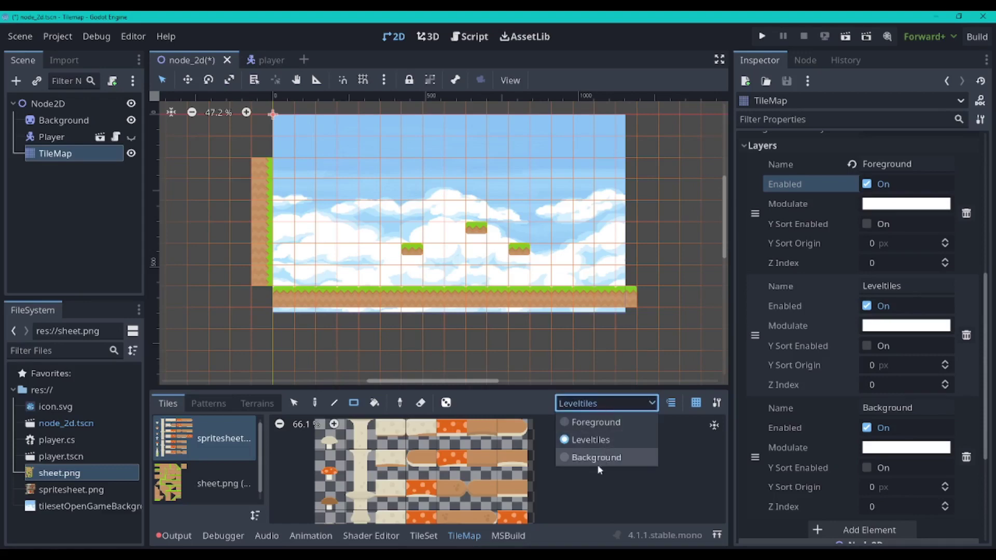
left_click(597, 457)
left_click(612, 403)
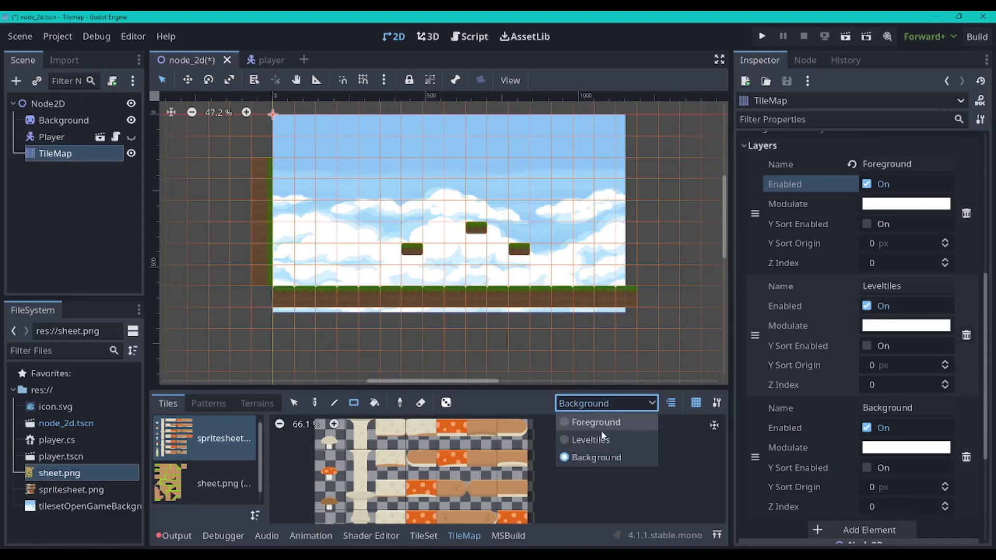
left_click(602, 428)
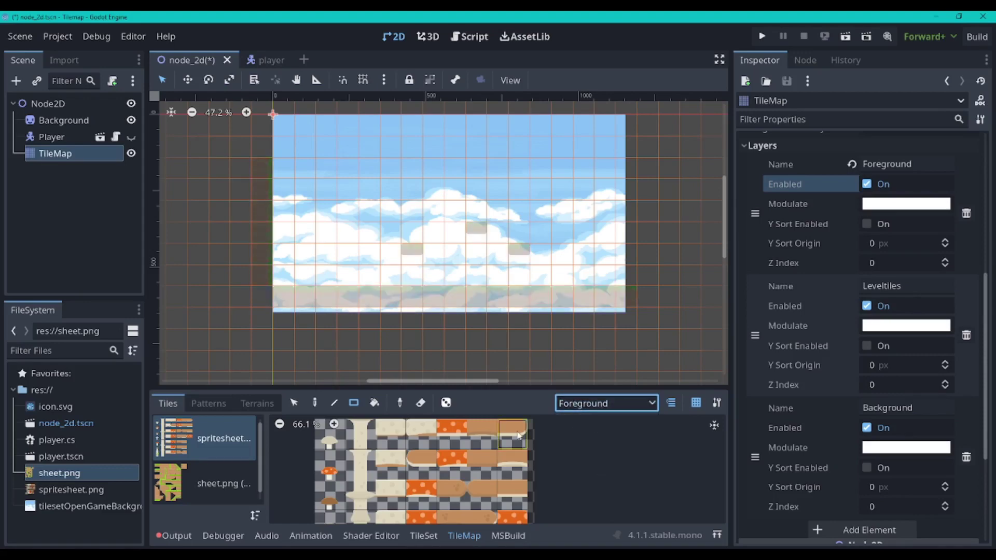
Select the column of mushroom tiles in spritesheet.png and enable random tile placement
left_click(395, 431)
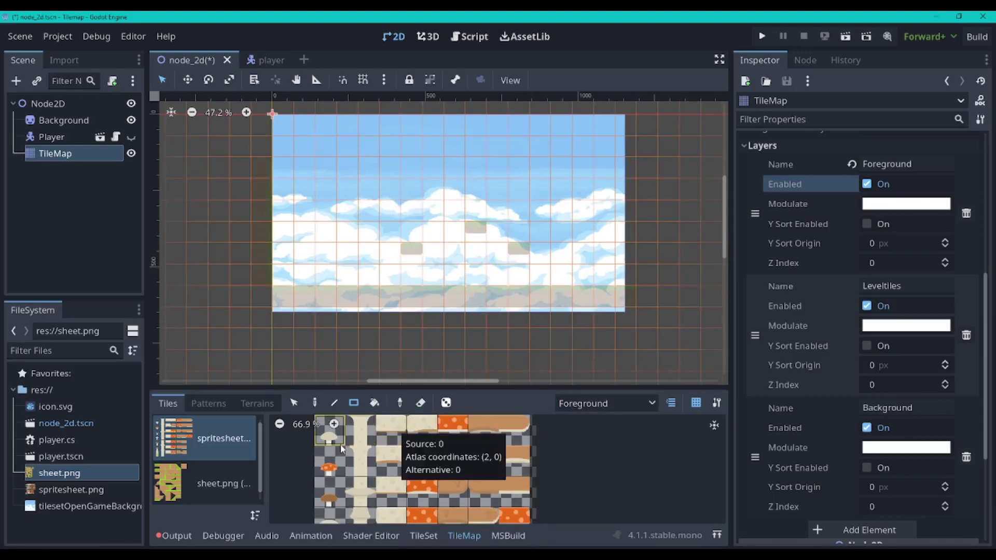
scroll(332, 451, "down", 3)
left_click(314, 461)
scroll(319, 462, "down", 1)
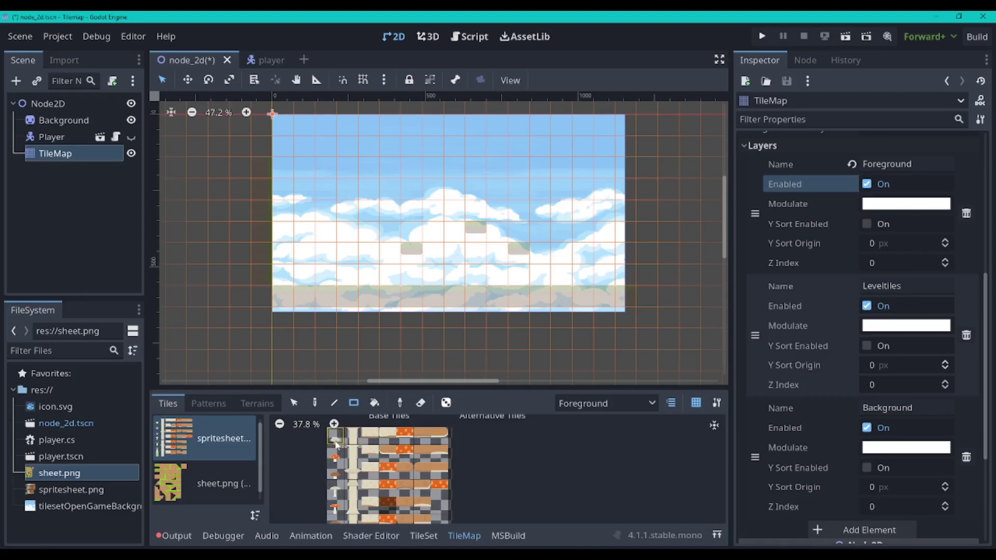
left_click_drag(332, 463, 332, 519)
left_click(446, 403)
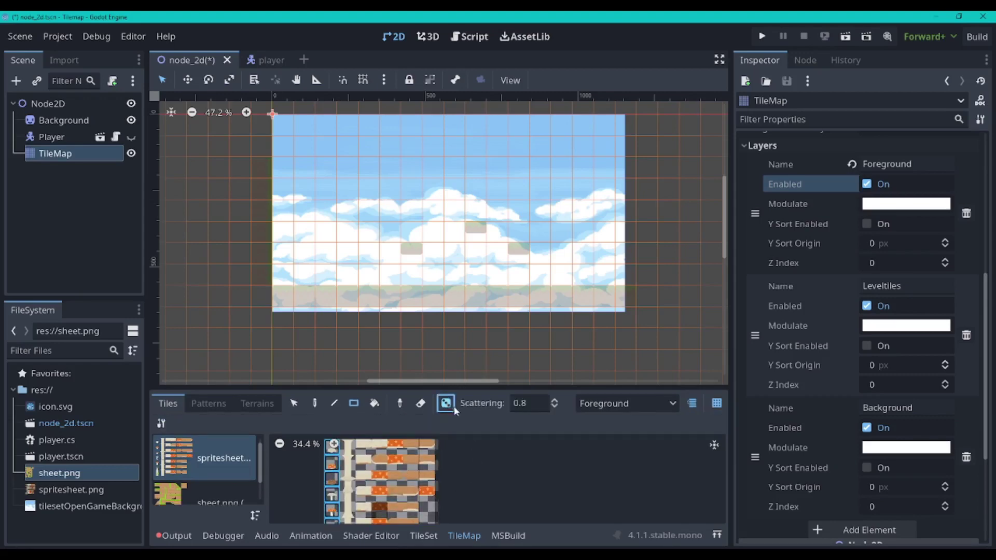
Set the scattering to 1 and paint a row of random mushrooms just above the ground on the Foreground layer
left_click(522, 403)
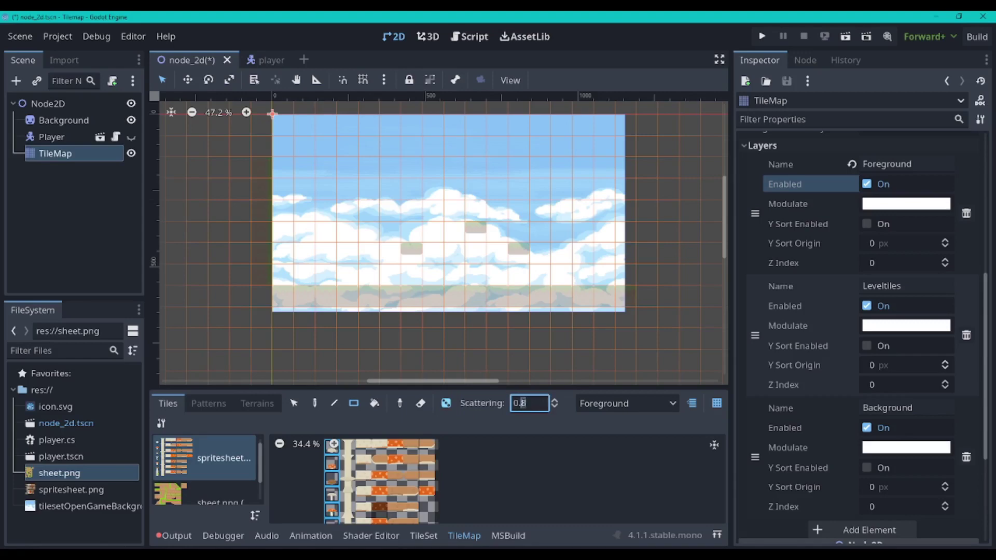
left_click_drag(523, 404, 512, 403)
left_click(521, 403)
key("BackSpace")
key("BackSpace")
key("BackSpace")
type("1")
left_click(288, 277)
left_click_drag(288, 278, 602, 282)
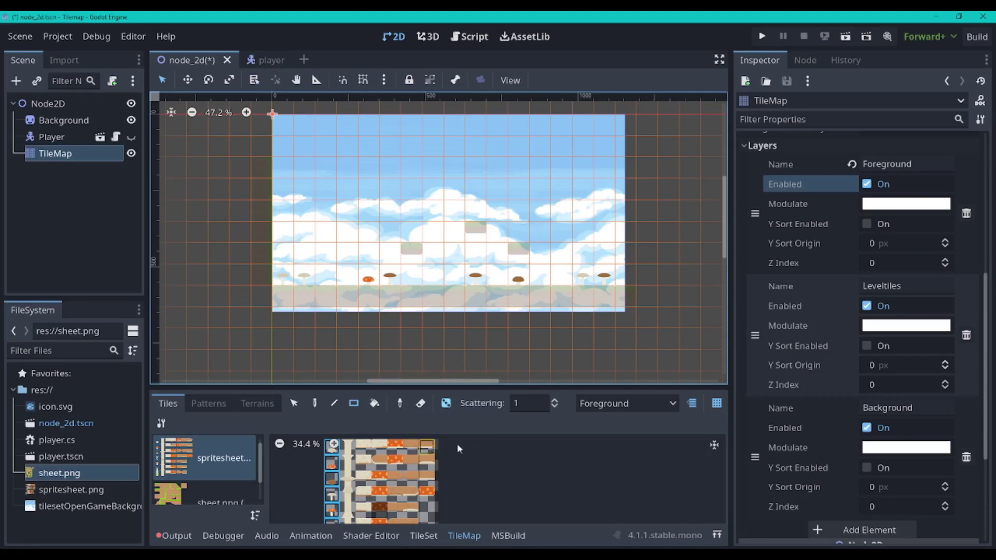
Paint random mushrooms into gaps of the mushroom row on the Background layer
left_click(632, 400)
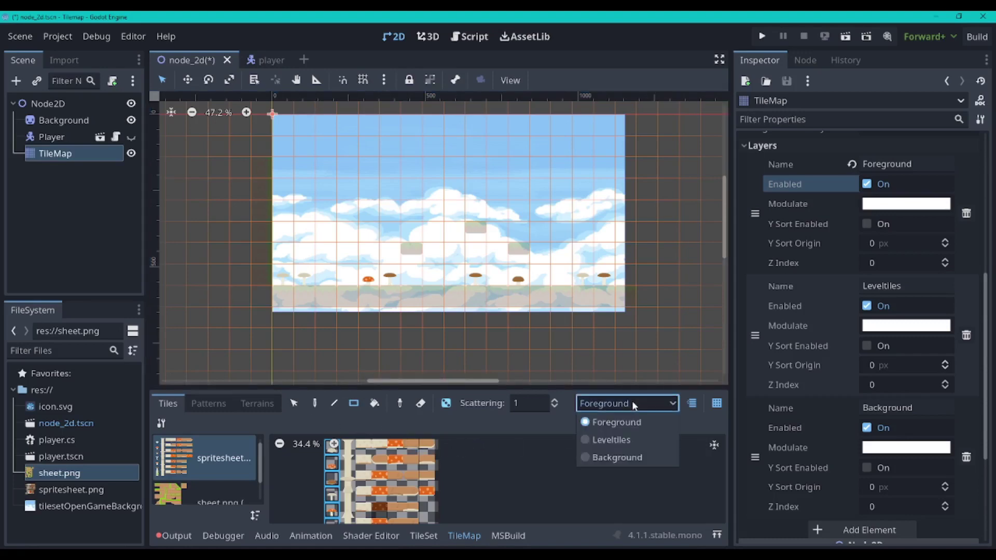
left_click(626, 458)
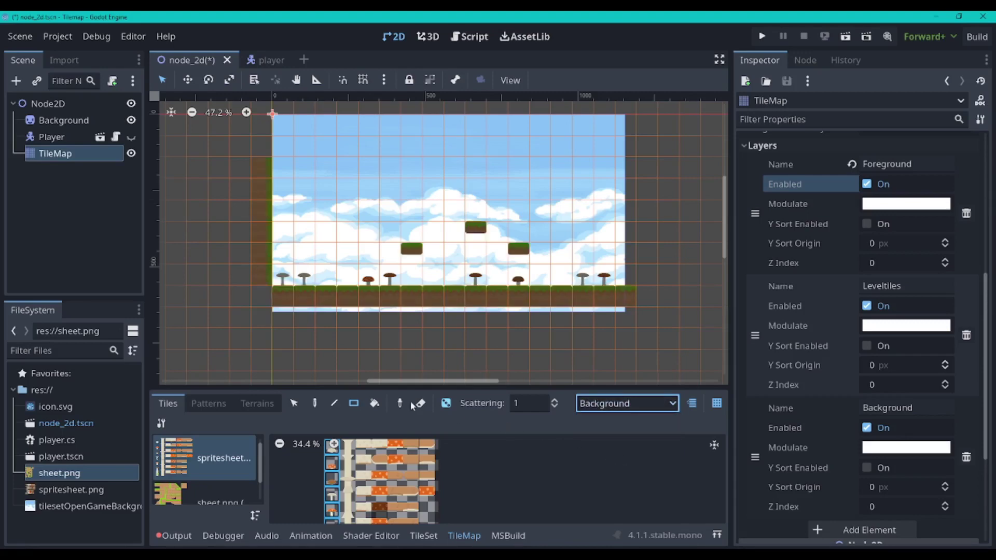
left_click_drag(329, 279, 343, 281)
left_click_drag(429, 281, 438, 282)
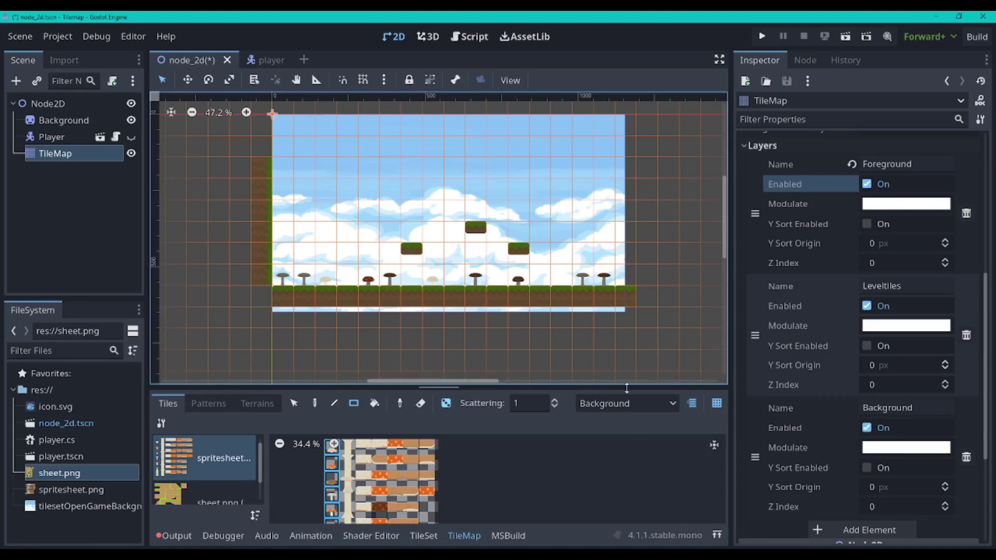
Make Leveltiles the active layer and turn off random tile placement
left_click(622, 404)
left_click(627, 440)
left_click(624, 405)
left_click(625, 406)
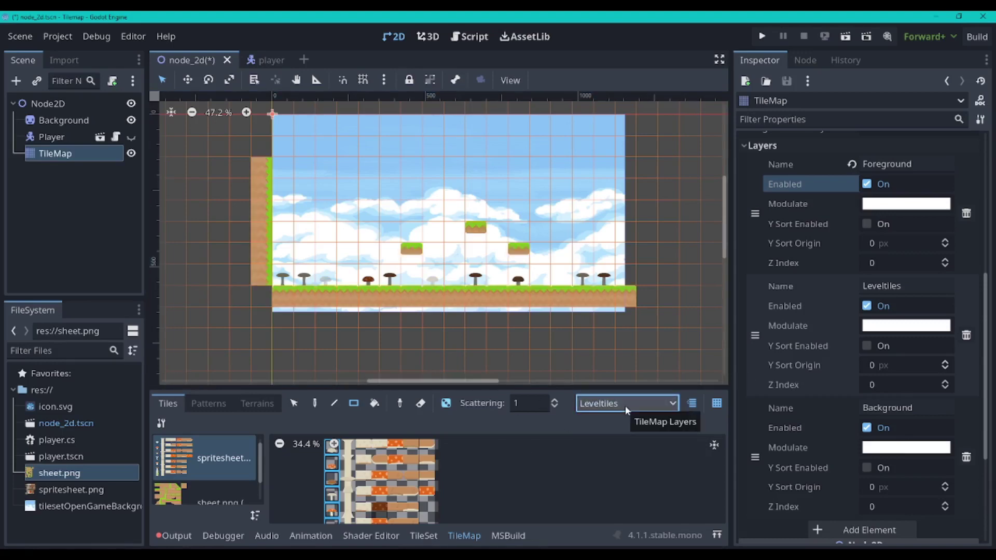
middle_click_drag(599, 255, 588, 287)
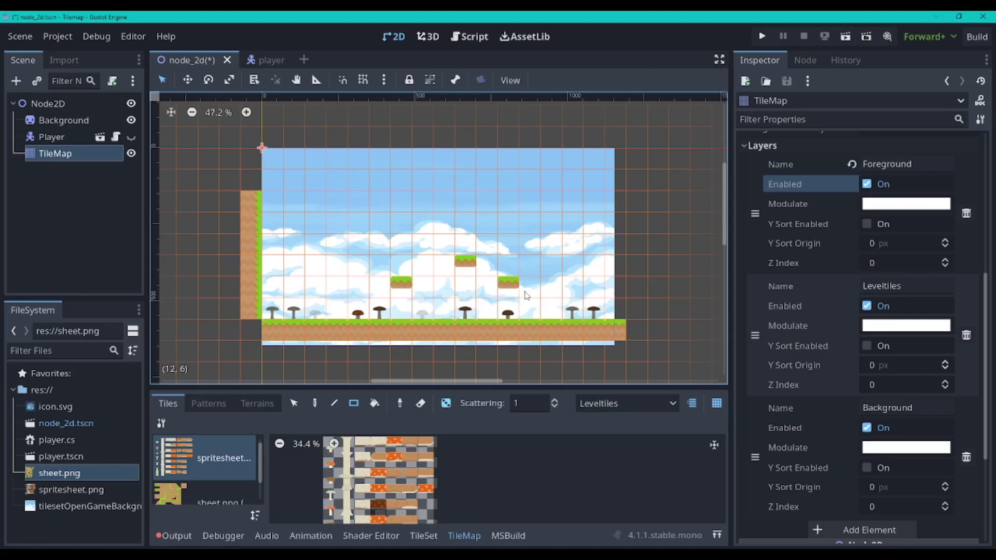
left_click(447, 404)
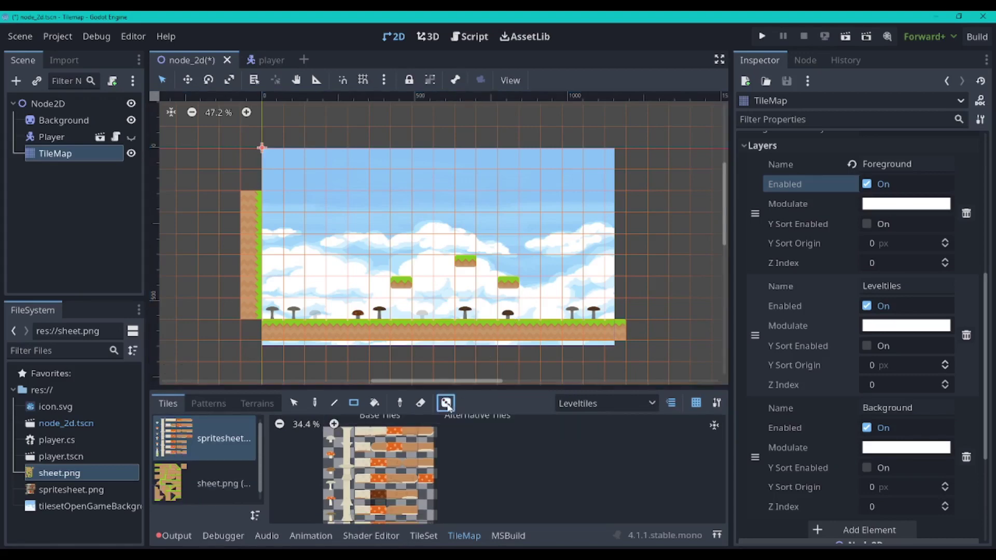
Select and copy the three floating platforms on Leveltiles and store them as a TileMap pattern
left_click(295, 403)
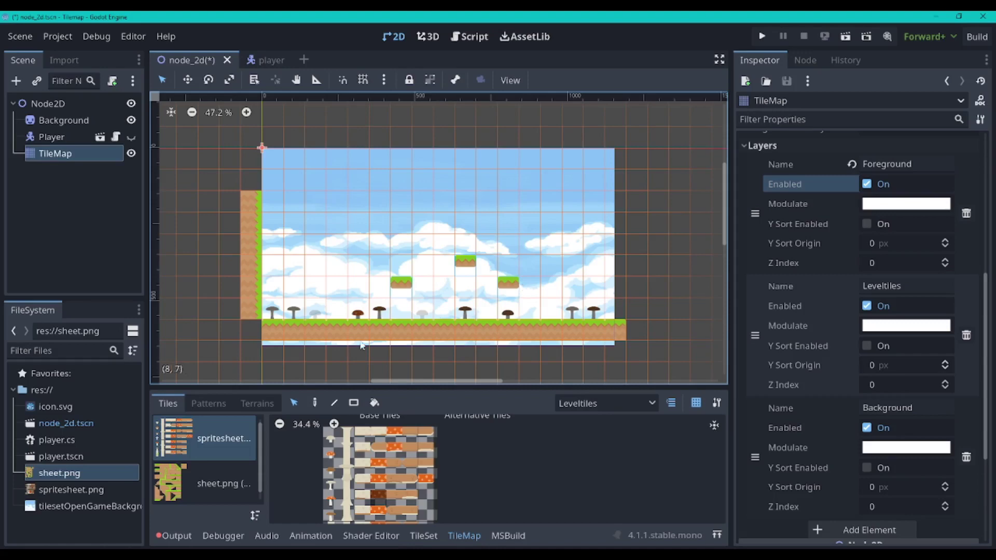
left_click(205, 404)
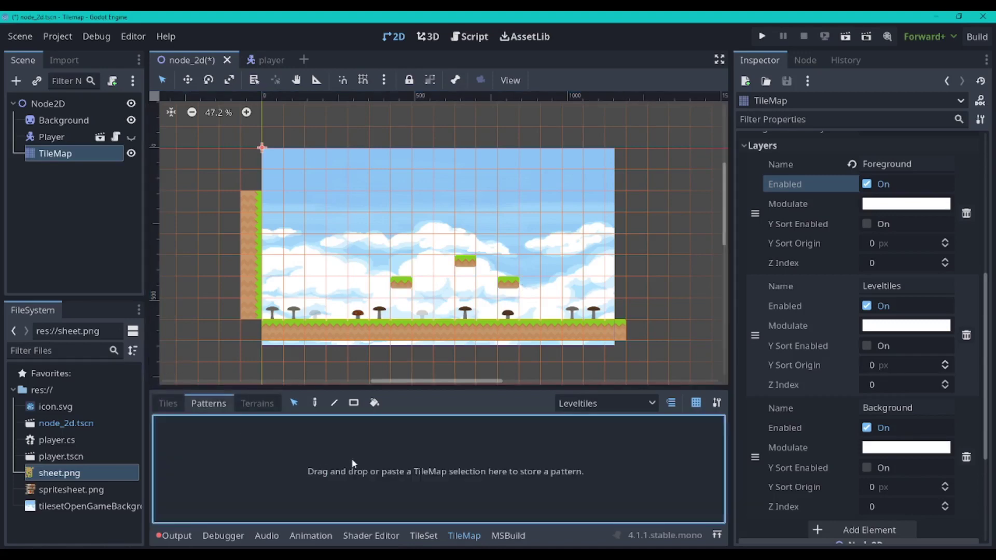
key("ctrl+v")
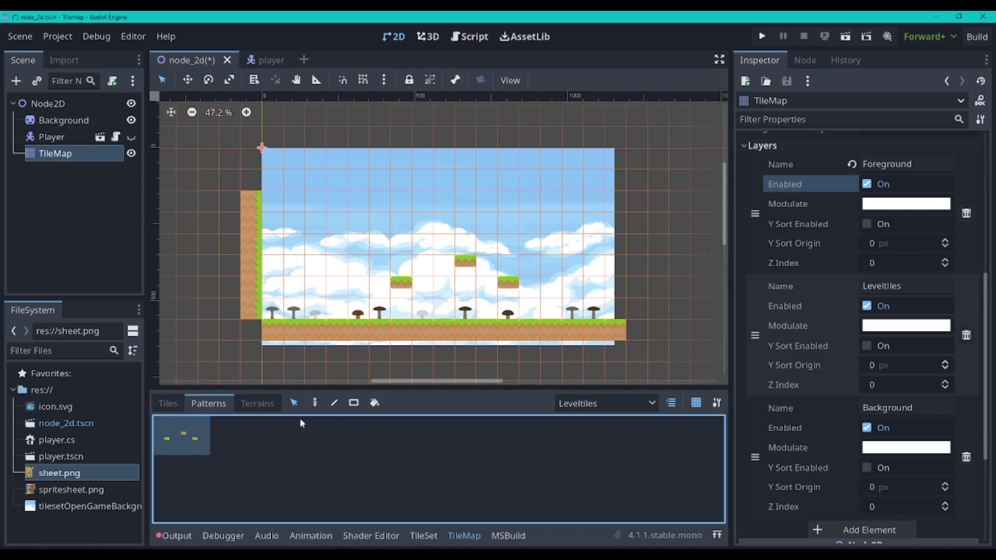
Paint the stored three-platform pattern in the sky above the existing platforms on the Leveltiles layer
left_click(315, 403)
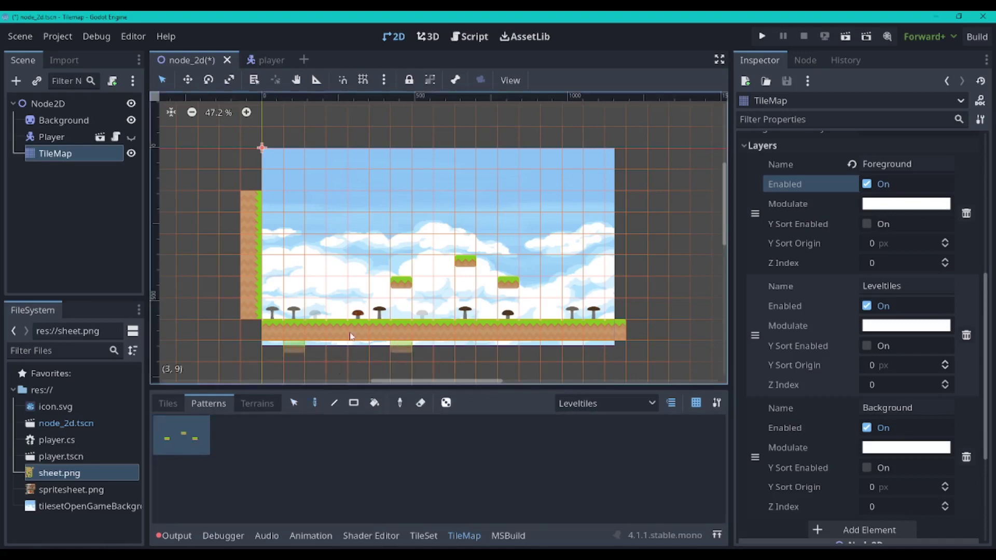
left_click(423, 179)
left_click(529, 201)
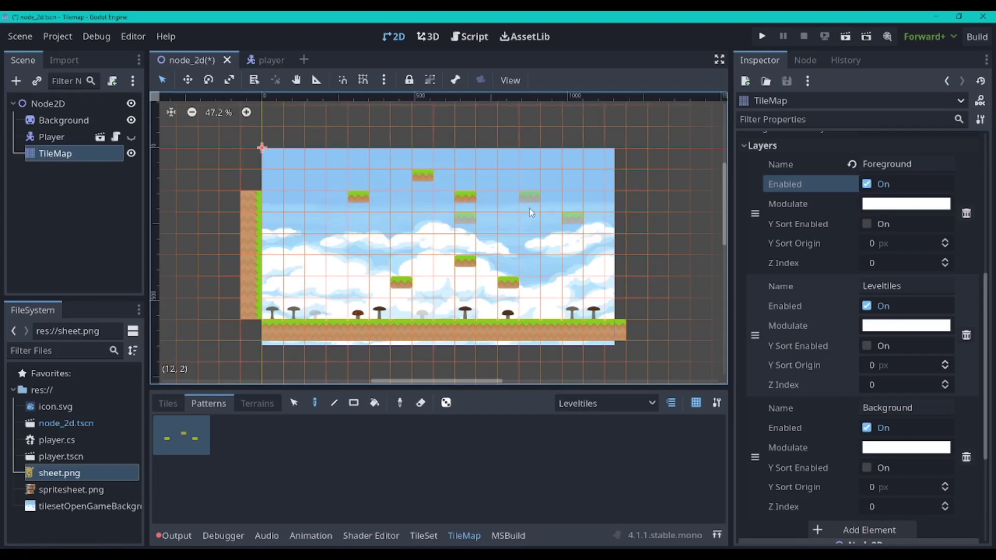
Paint further copies of the stored three-platform pattern across the sky on the Leveltiles layer
left_click(571, 215)
left_click(444, 217)
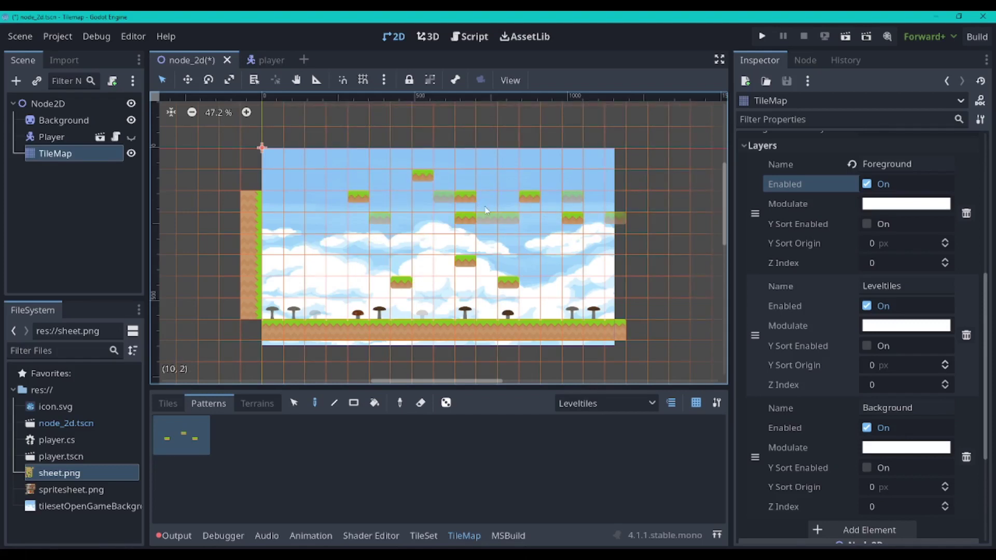
Erase all pattern copies from the sky, keeping the original three platforms, and save the scene
mouse_move(544, 220)
right_mouse_down()
mouse_move(625, 216)
mouse_move(592, 227)
mouse_move(481, 223)
mouse_move(430, 211)
mouse_move(462, 191)
mouse_move(454, 200)
mouse_move(436, 177)
mouse_move(404, 198)
right_mouse_up()
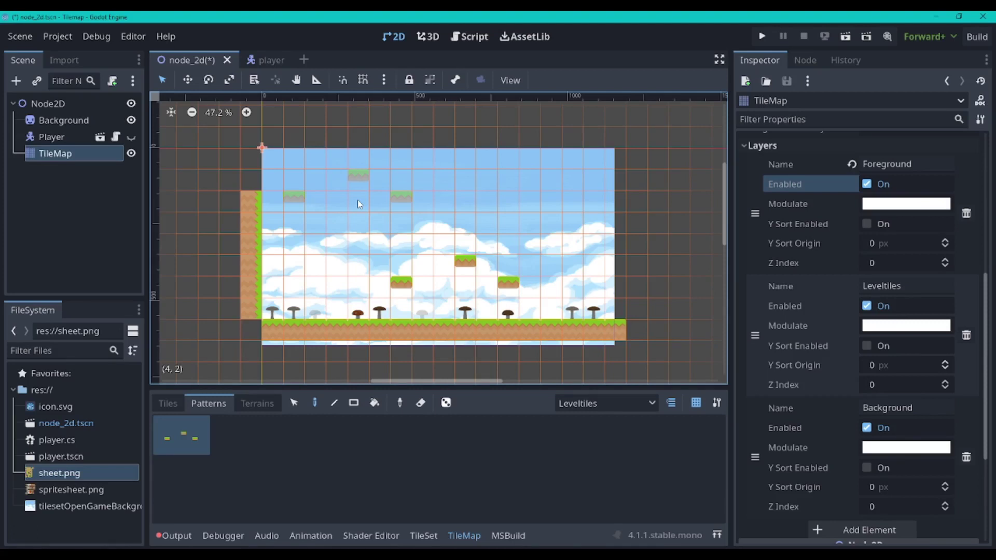
key("ctrl+s")
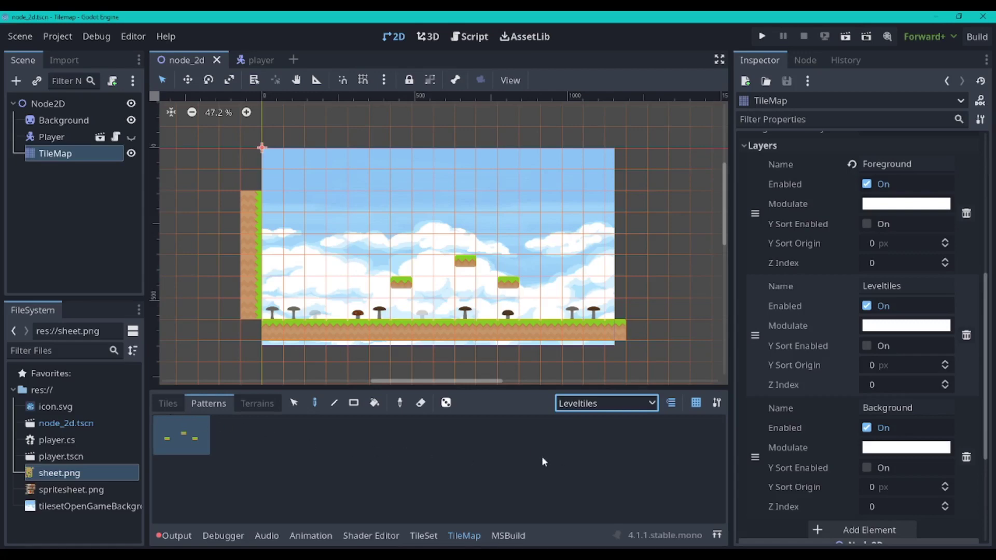
Add a terrain set containing one terrain to the TileMap's tile set, using the Match Corners and Sides mode
scroll(767, 428, "up", 6)
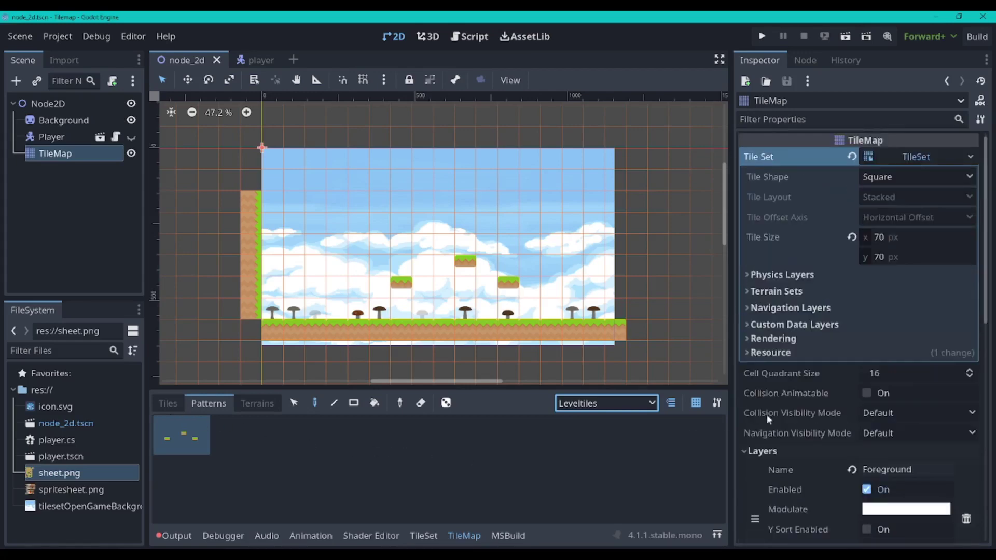
left_click(757, 452)
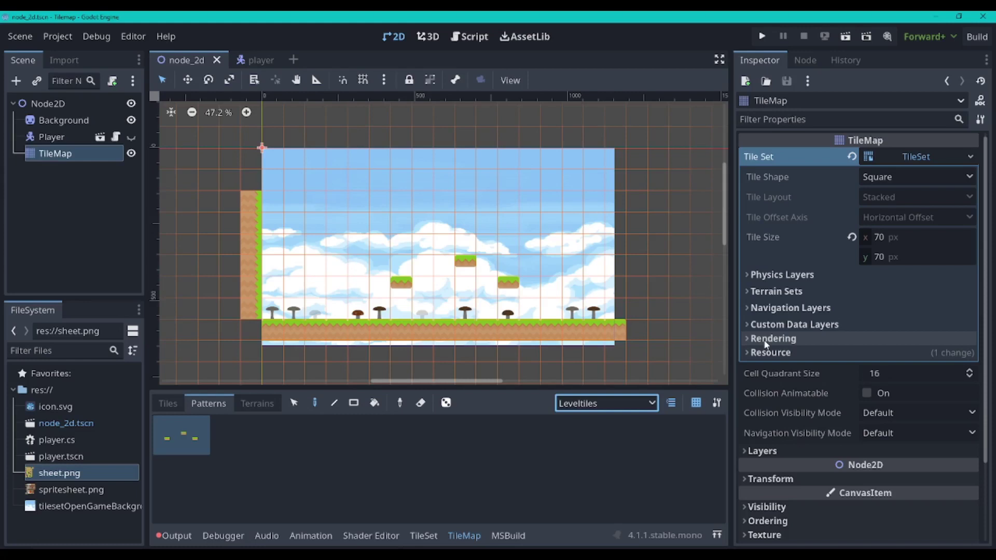
left_click(763, 294)
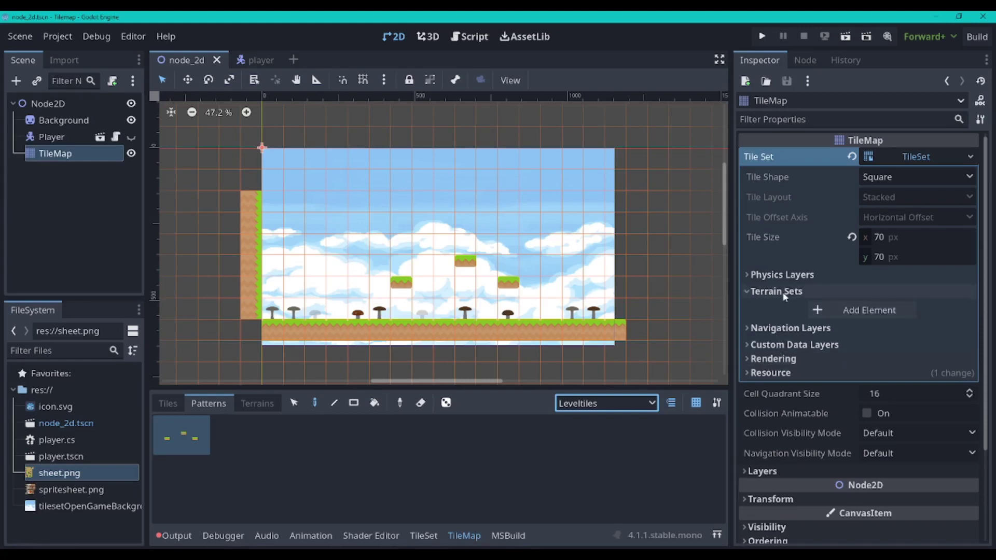
left_click(849, 311)
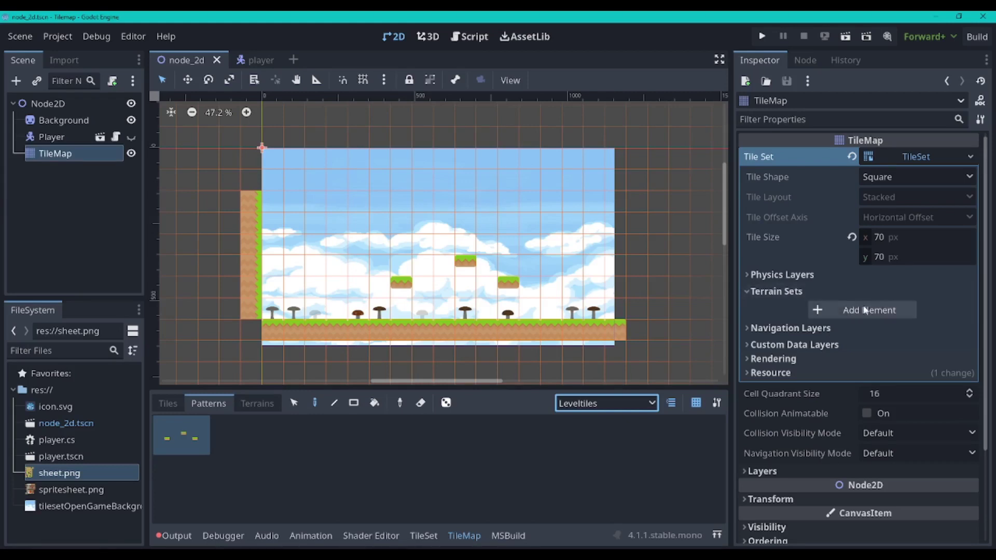
left_click(771, 328)
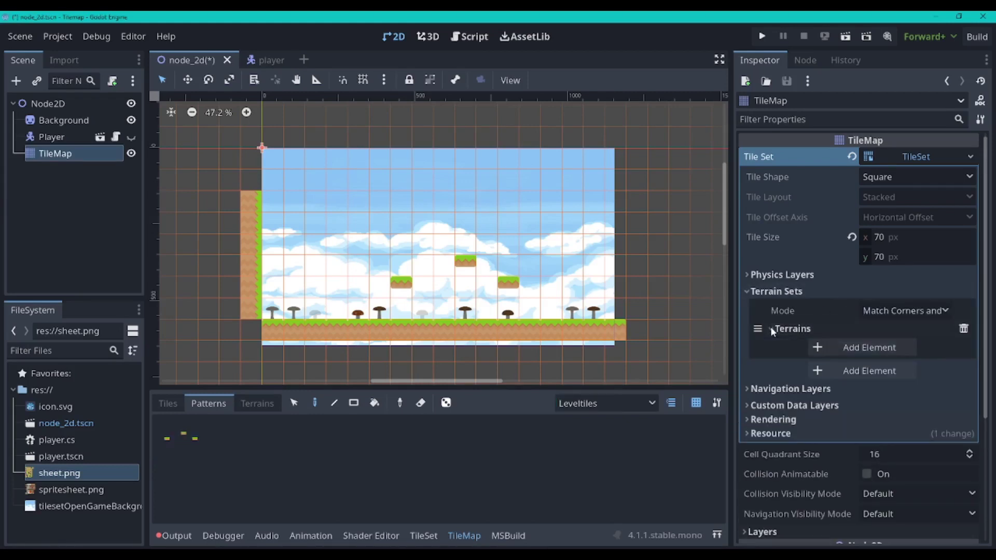
left_click(857, 351)
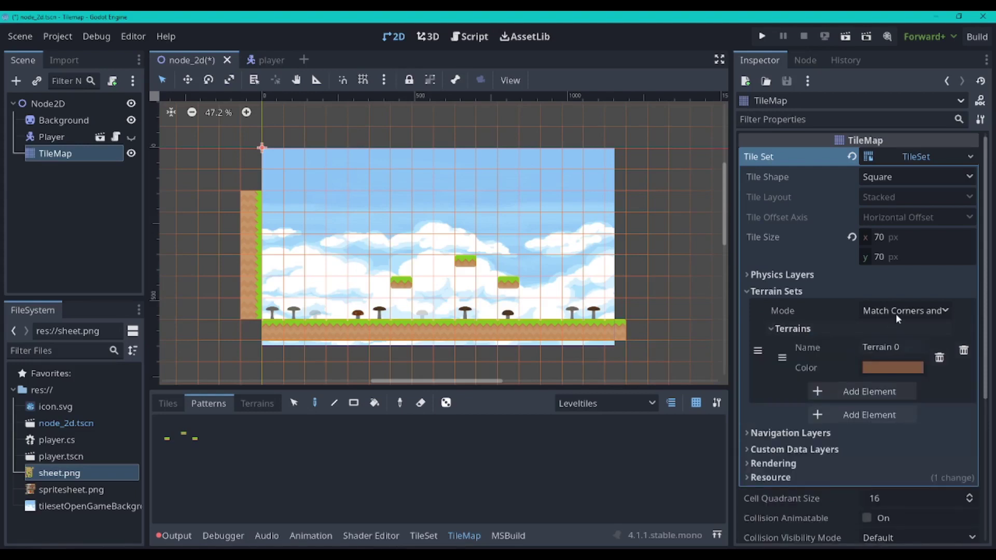
left_click(895, 313)
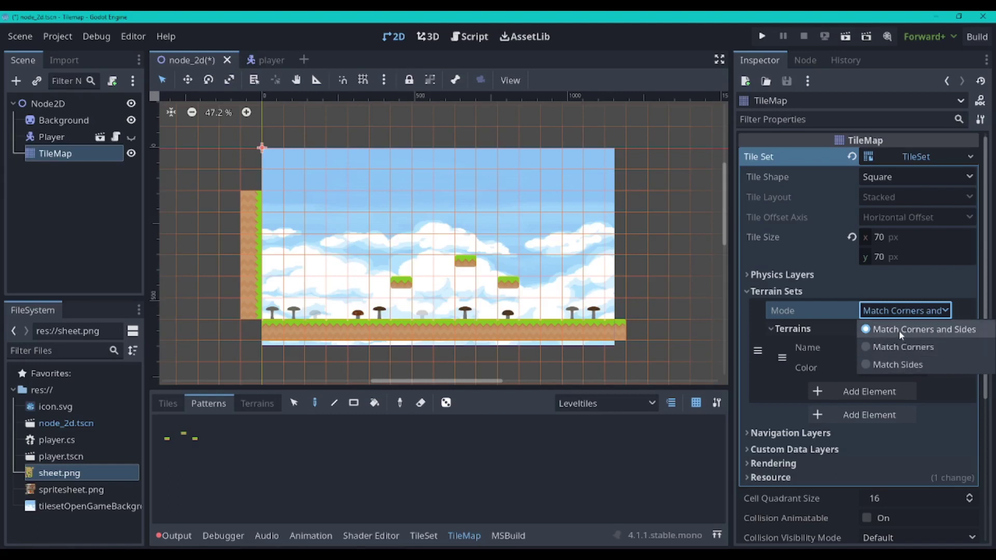
left_click(898, 331)
left_click(907, 348)
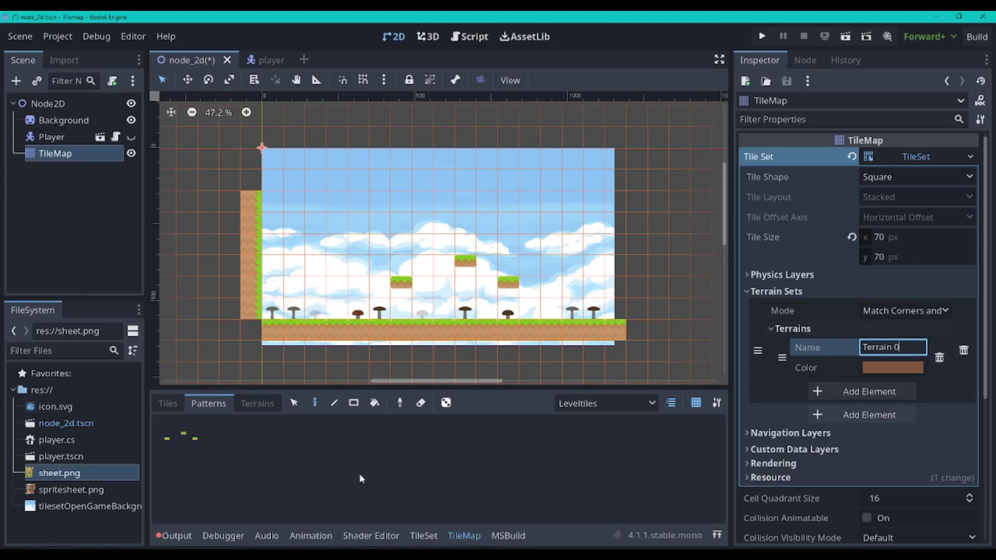
Open the sheet.png atlas in the TileSet editor and select the base tile at atlas coordinates (0, 0)
left_click(424, 536)
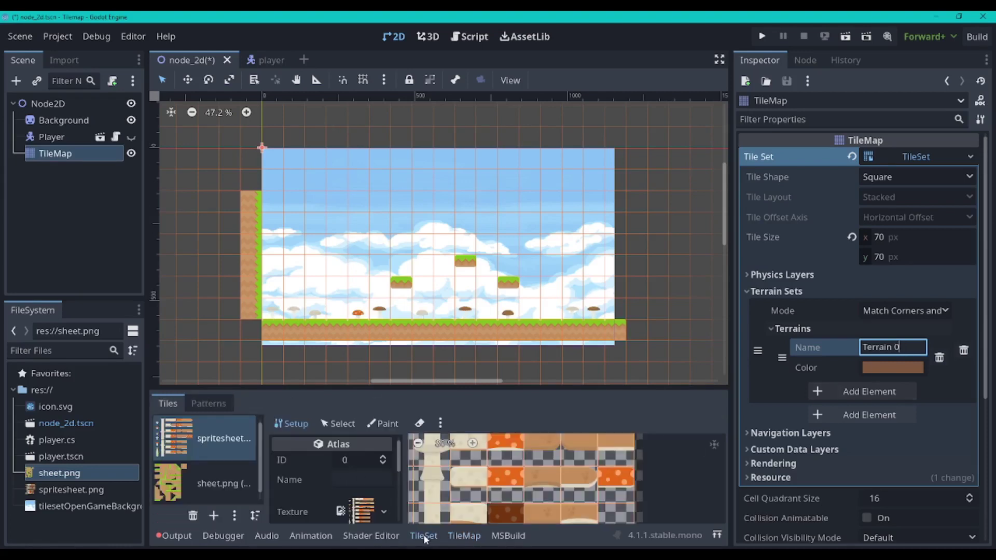
scroll(499, 487, "down", 5)
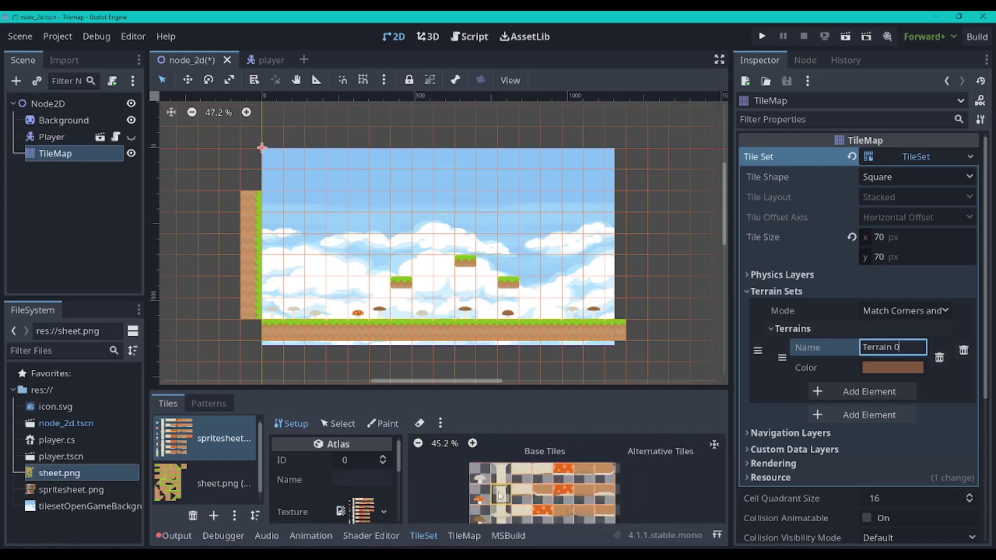
left_click(183, 488)
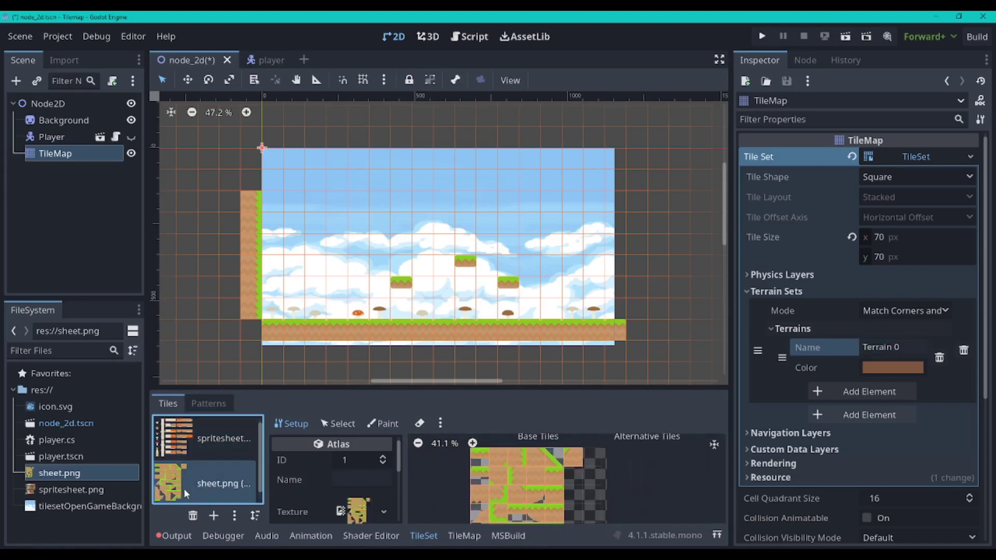
scroll(481, 475, "up", 6)
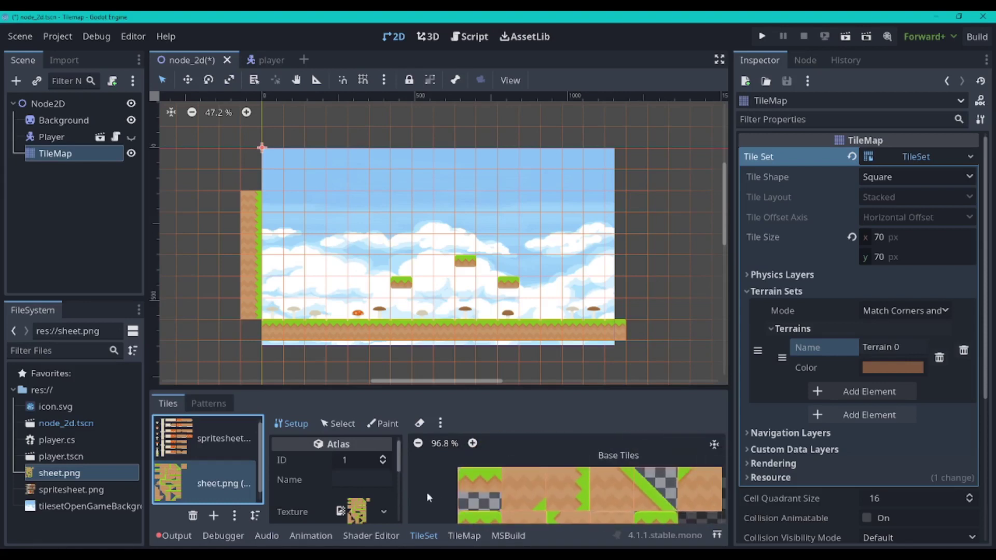
scroll(488, 484, "down", 1)
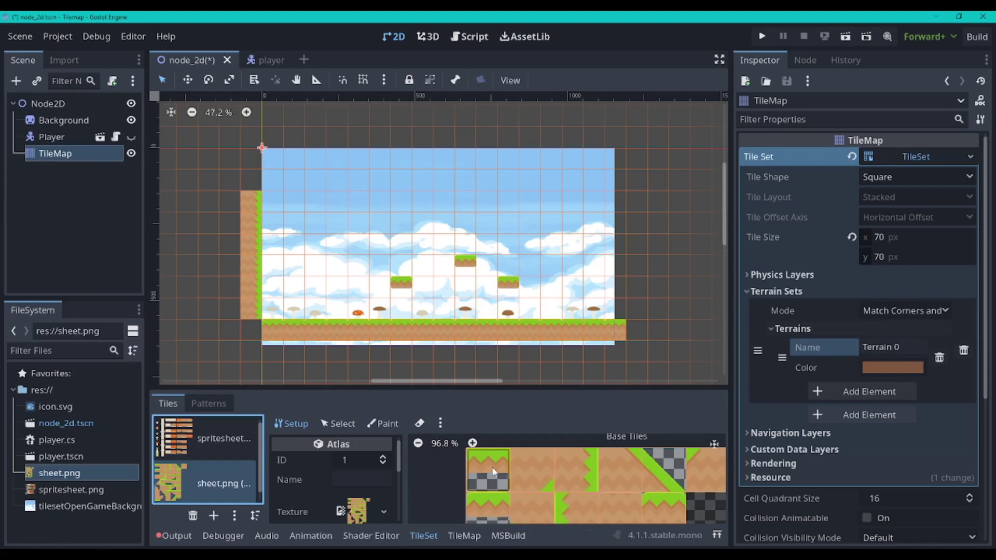
scroll(334, 480, "down", 2)
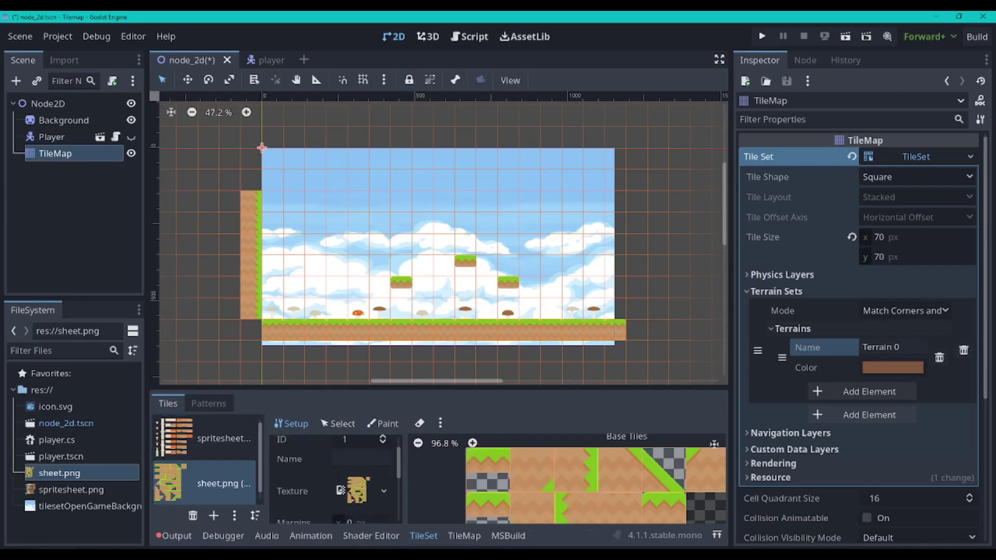
left_click(338, 424)
left_click(474, 457)
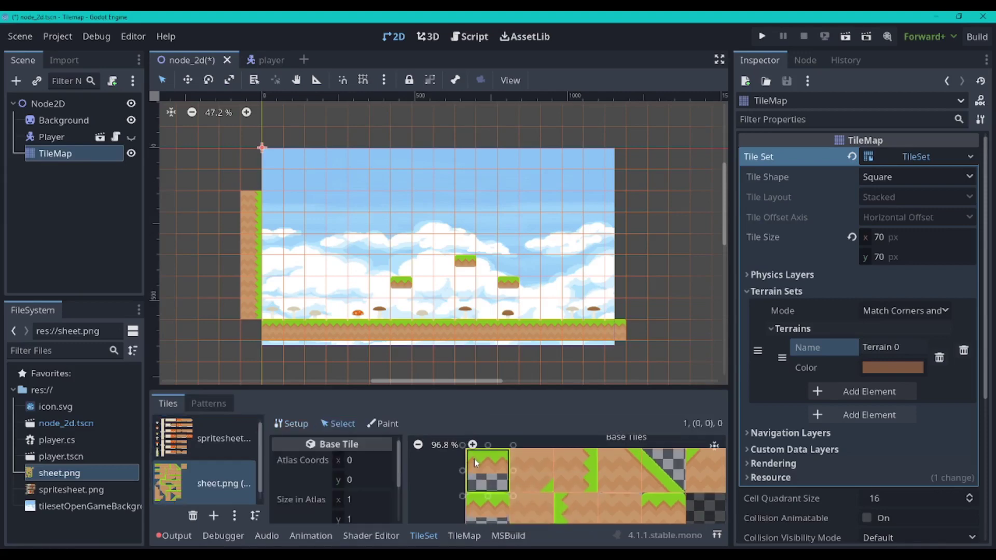
Assign the tile at (0, 0) to terrain set 0 and terrain 0
scroll(343, 465, "down", 4)
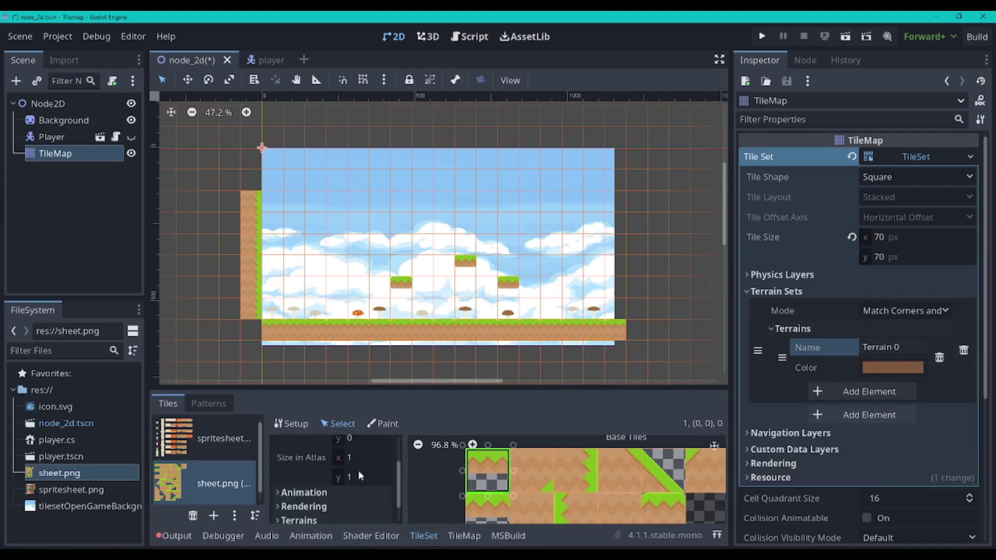
left_click(306, 501)
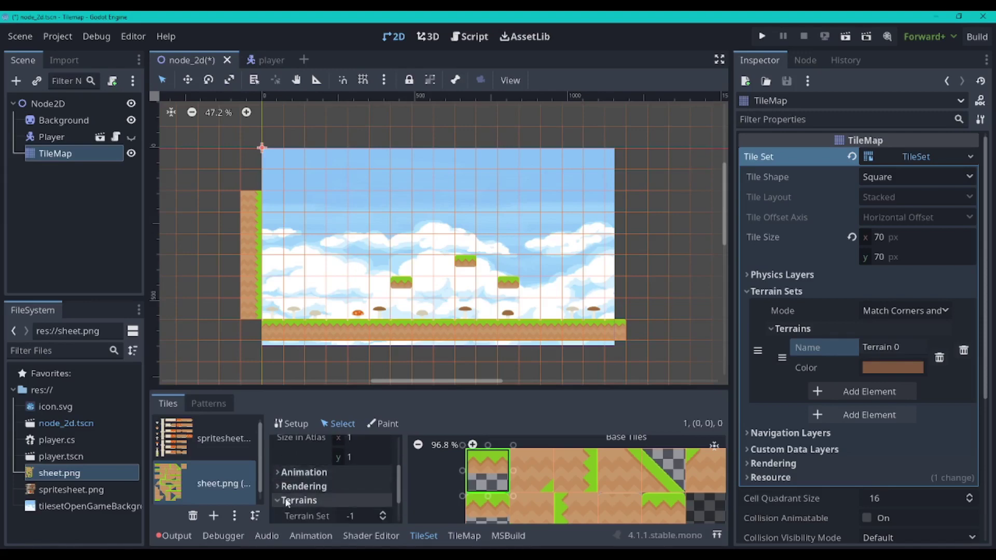
scroll(358, 490, "down", 1)
left_click(362, 494)
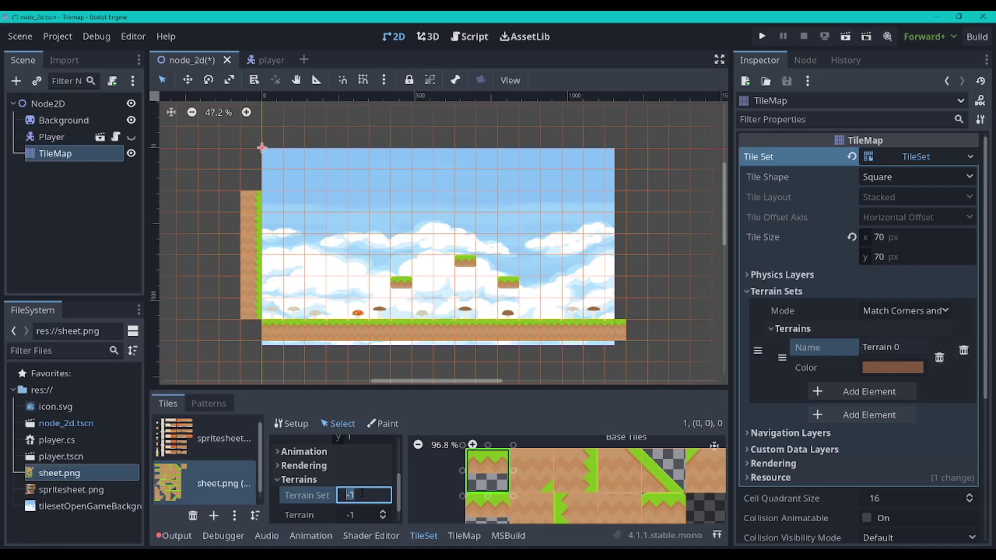
type("0")
scroll(364, 498, "down", 1)
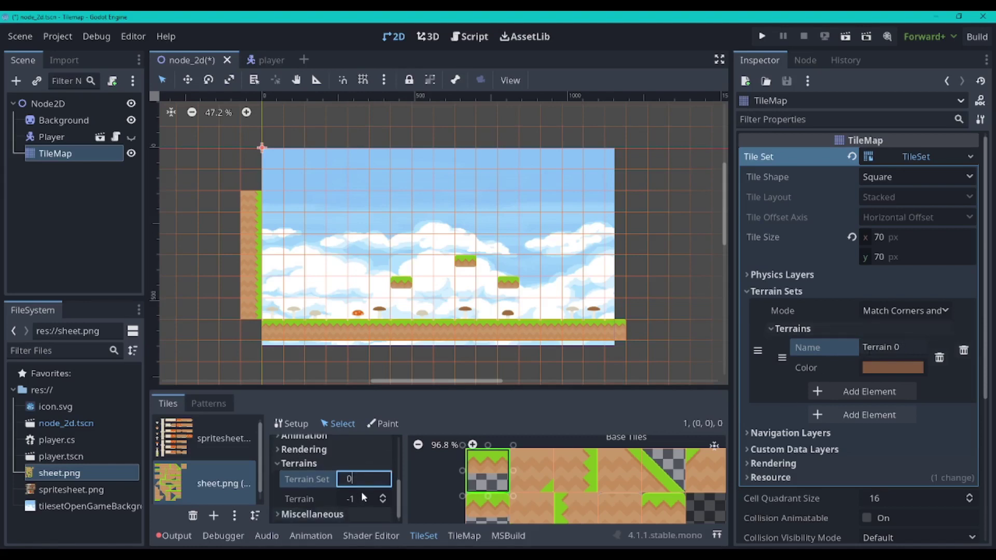
left_click(363, 498)
type("0")
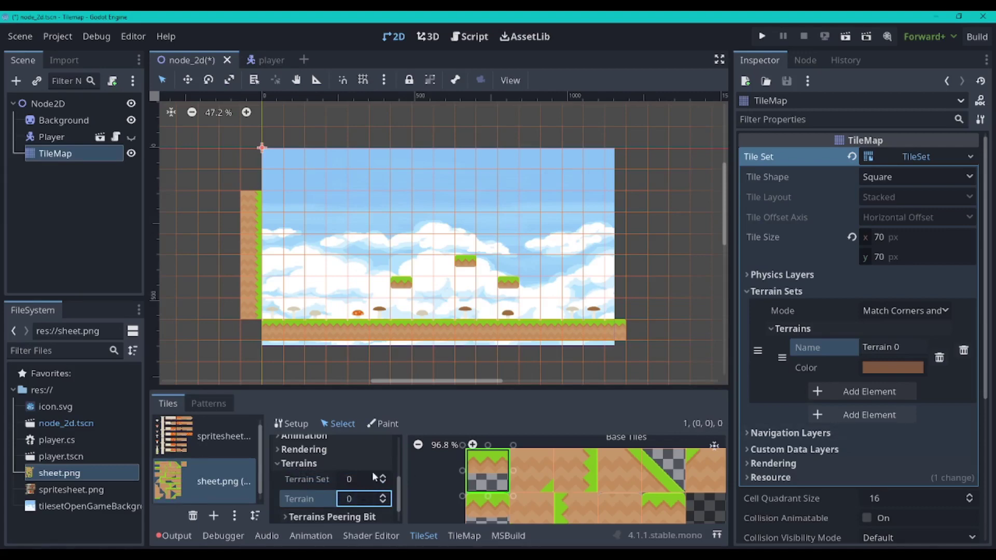
Go through the terrain peering bits of the tile at (0, 0) and set its Right Side bit to 0
scroll(386, 485, "down", 1)
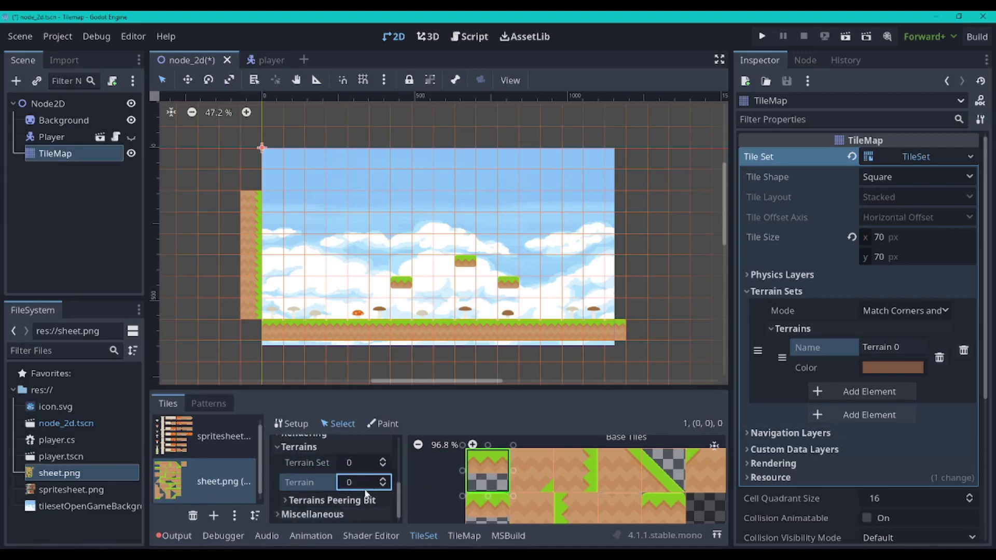
left_click(289, 501)
scroll(366, 490, "down", 1)
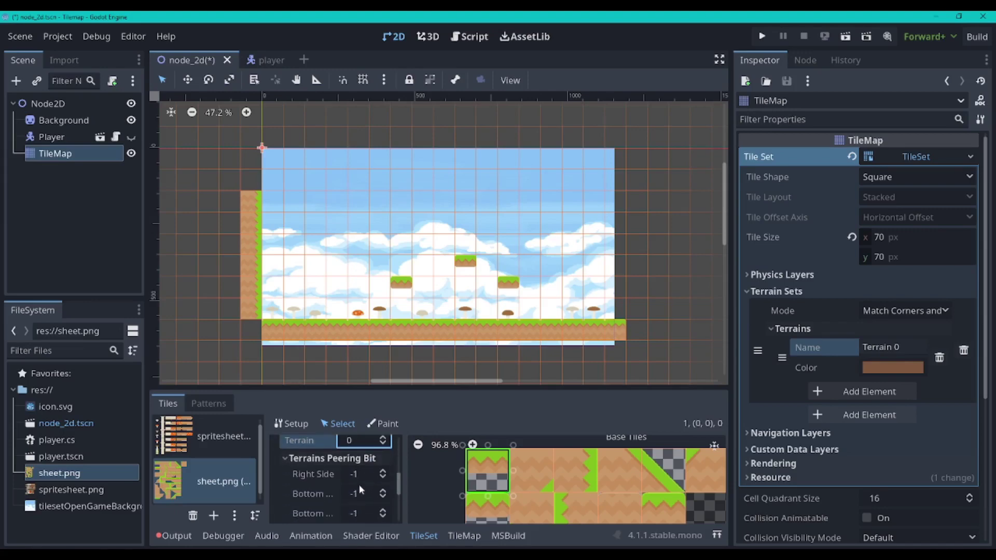
scroll(325, 474, "down", 1)
scroll(317, 499, "down", 3)
scroll(317, 492, "up", 5)
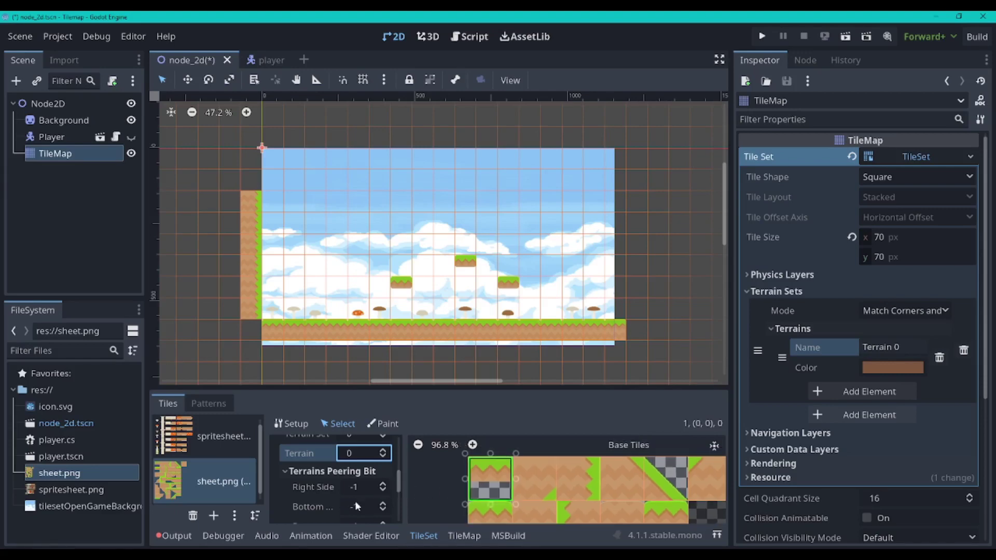
scroll(359, 499, "down", 1)
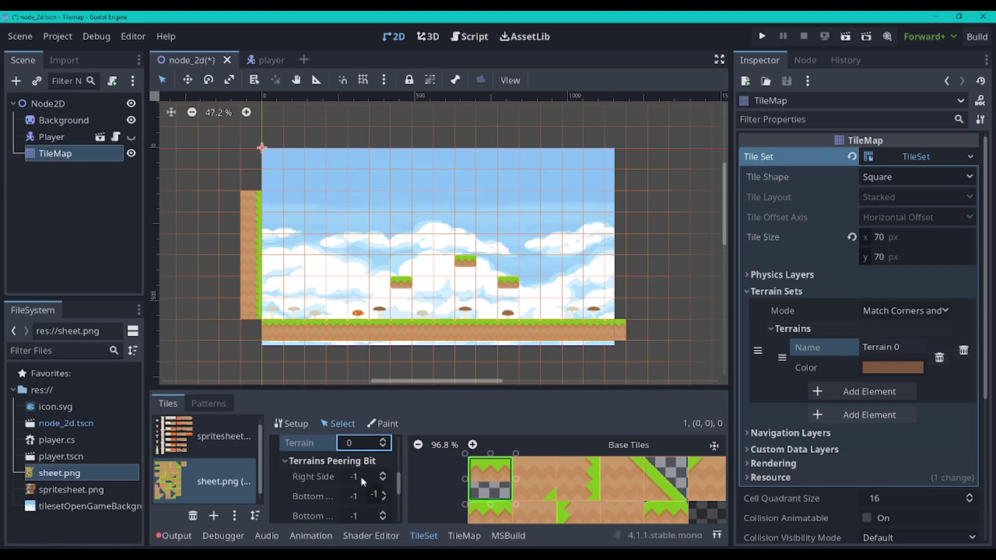
scroll(450, 475, "up", 5)
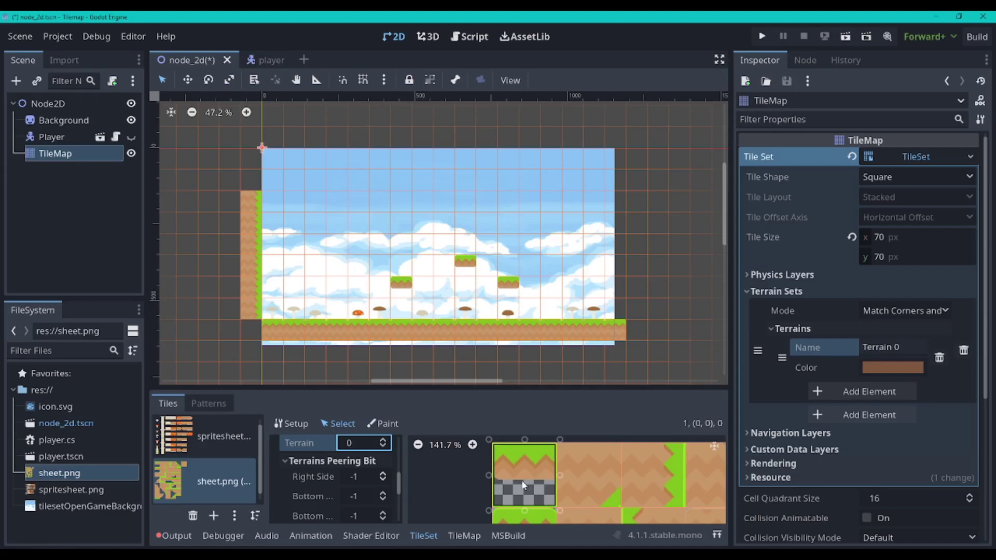
scroll(455, 502, "down", 1)
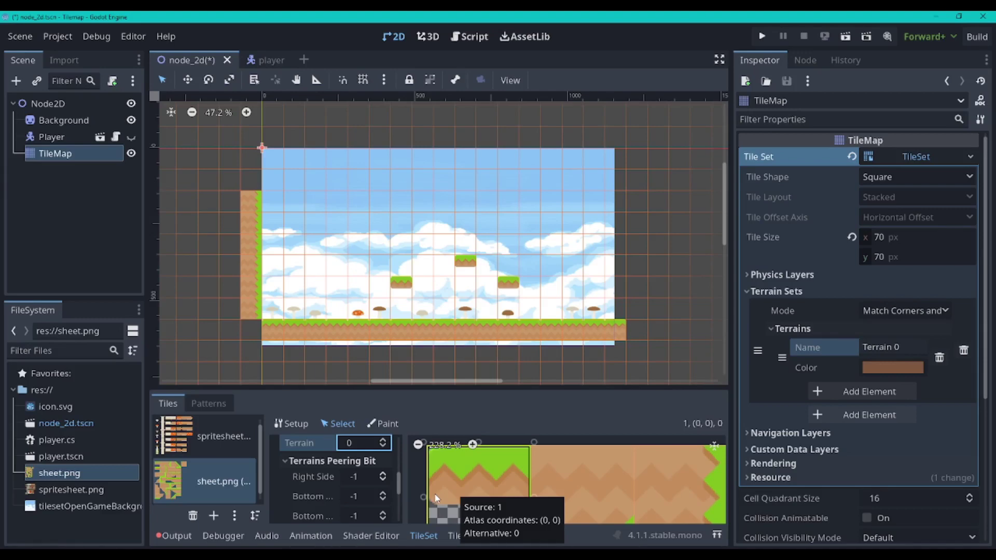
left_click(366, 478)
left_click(361, 480)
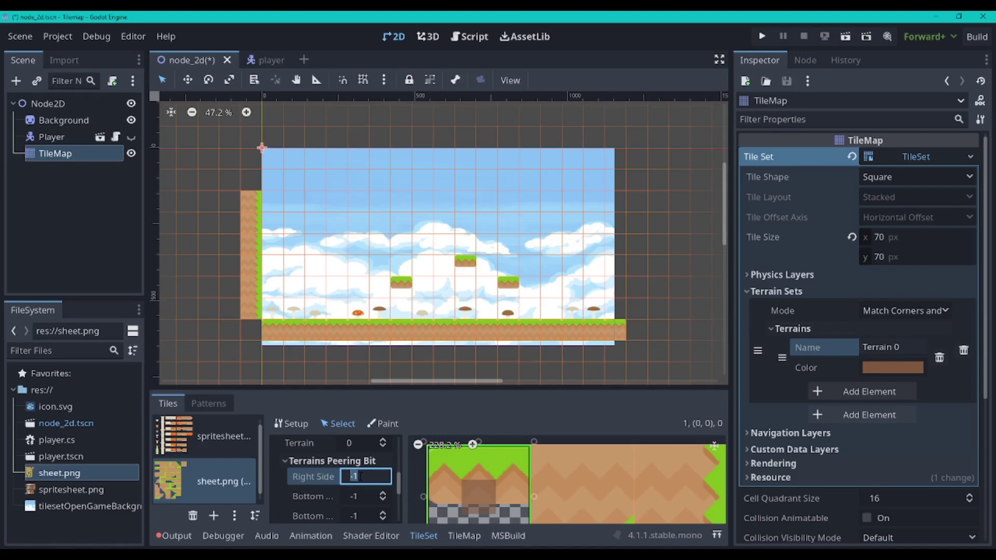
type("0")
key("Return")
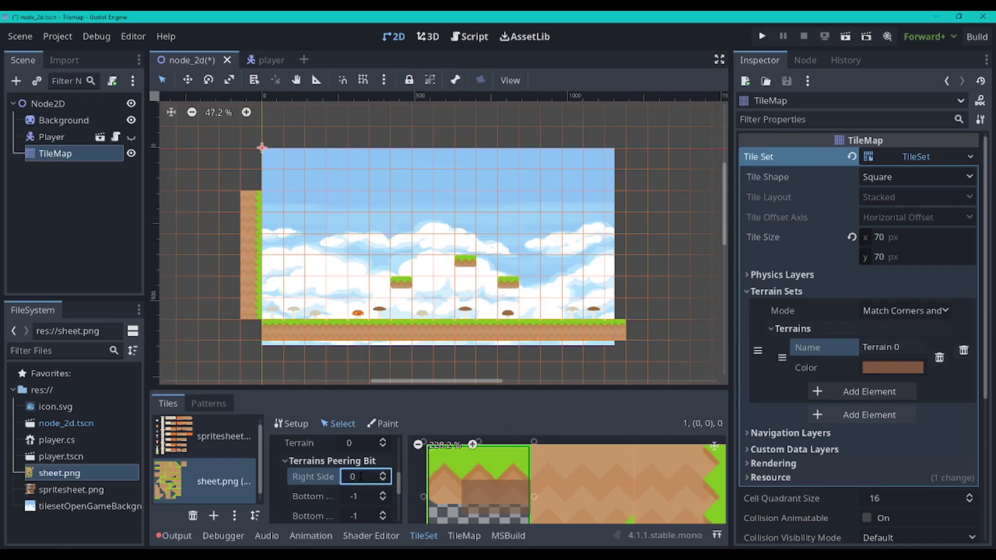
Select the tile at atlas coordinates (2, 3) in sheet.png and assign it to terrain set 0 and terrain 0
scroll(357, 482, "down", 3)
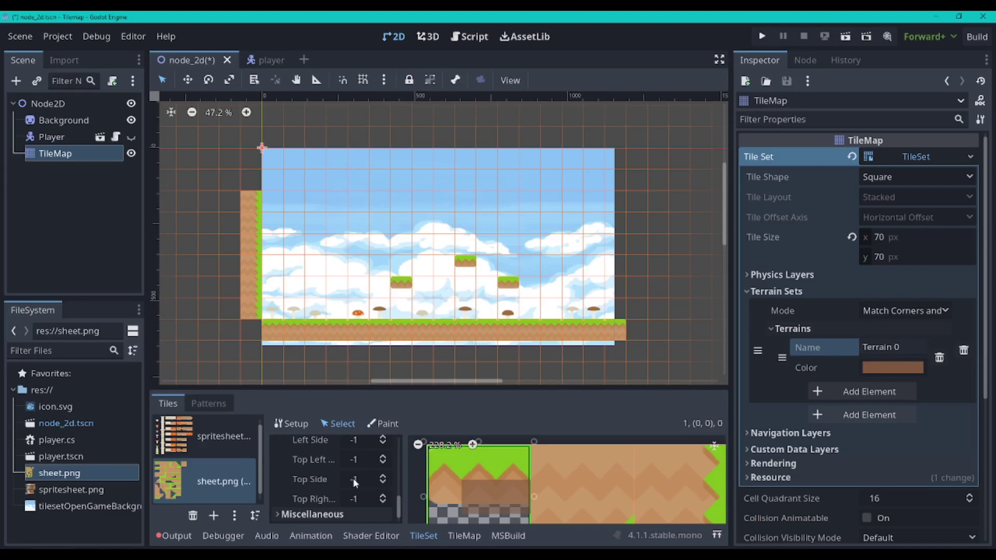
scroll(356, 483, "up", 2)
scroll(417, 477, "down", 5)
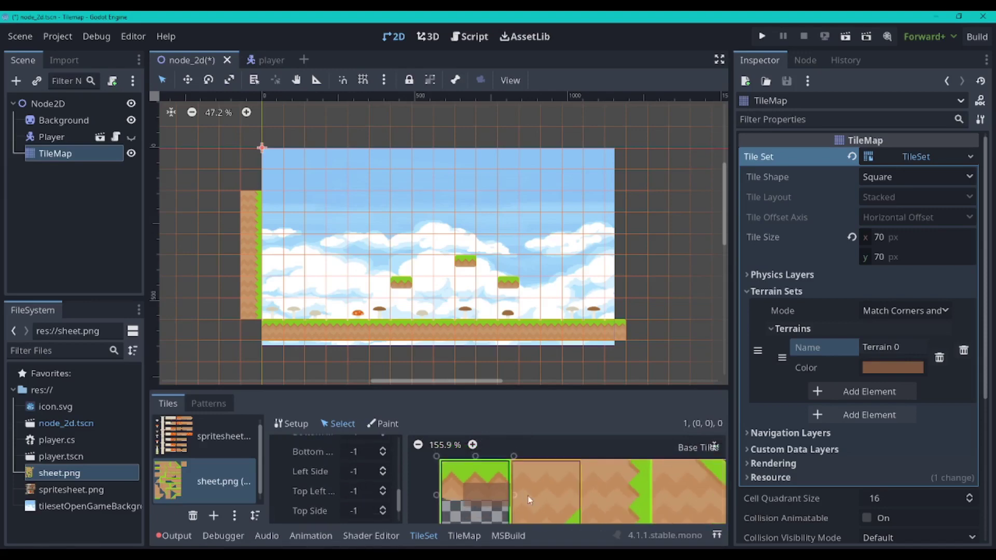
scroll(514, 501, "up", 3)
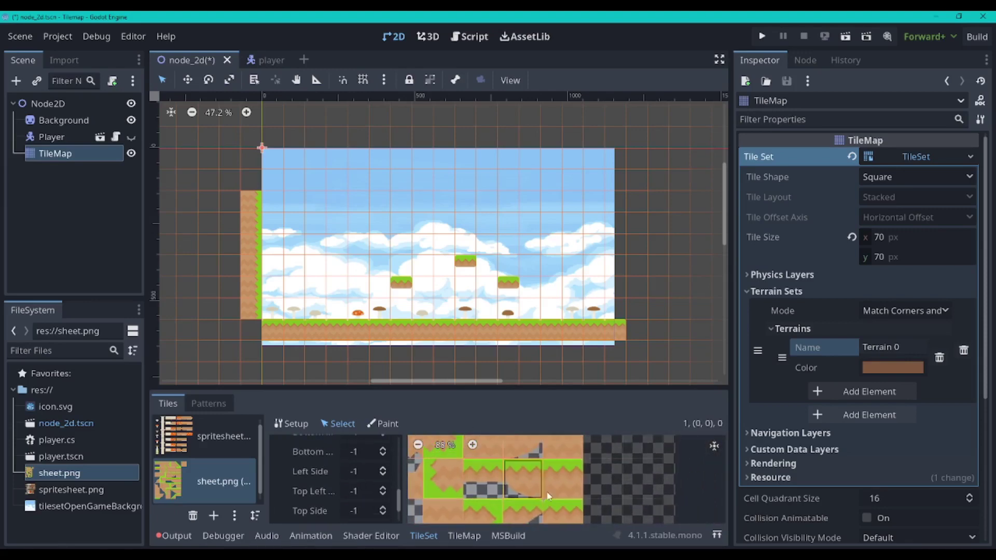
scroll(503, 501, "up", 3)
left_click(506, 499)
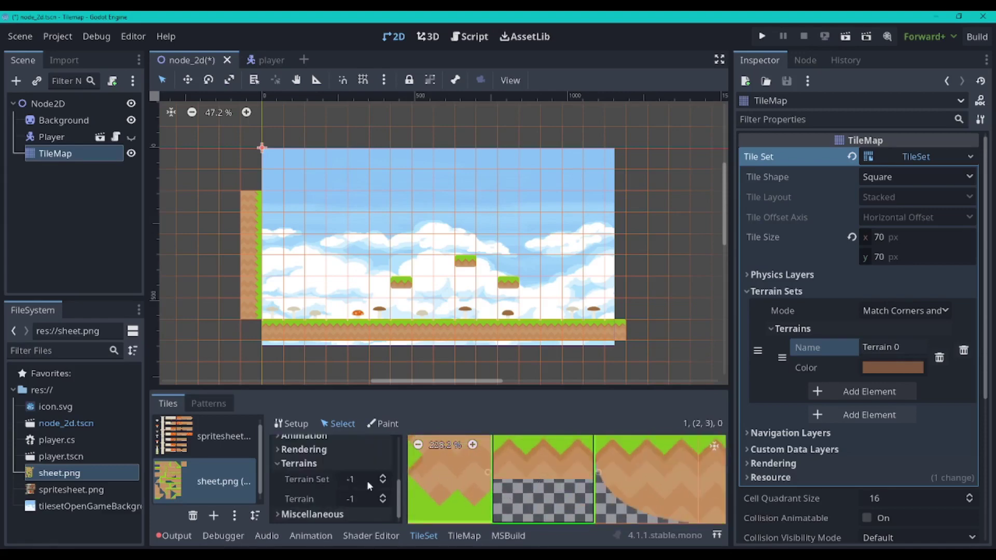
left_click(367, 480)
type("0")
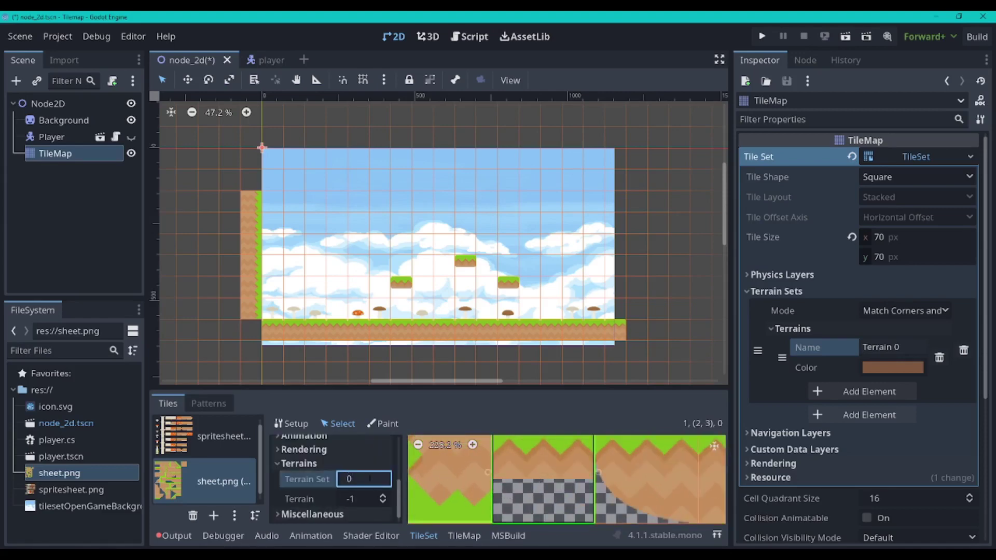
left_click(370, 500)
type("0")
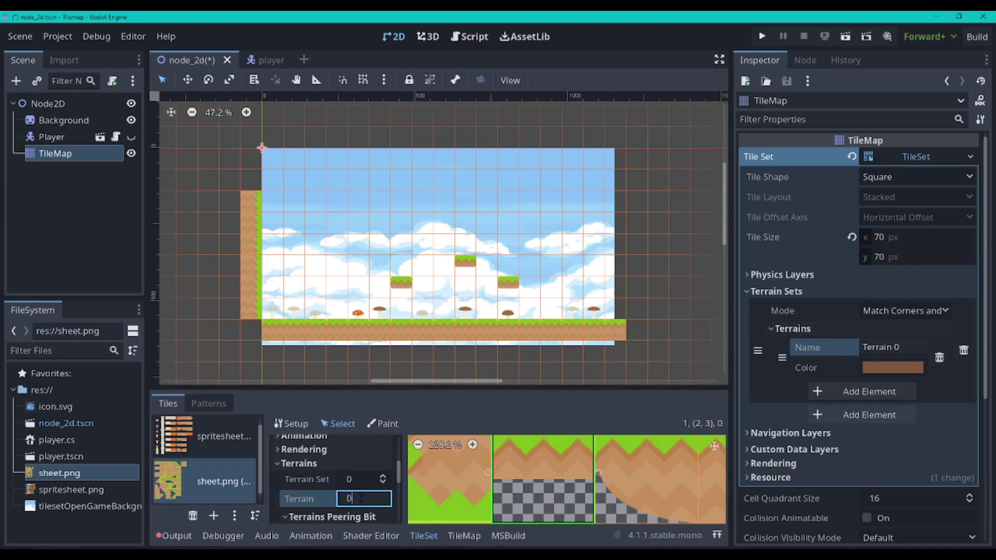
key("Return")
Set the Right Side and Left Side terrain peering bits of the tile at (2, 3) to 0
scroll(362, 490, "down", 1)
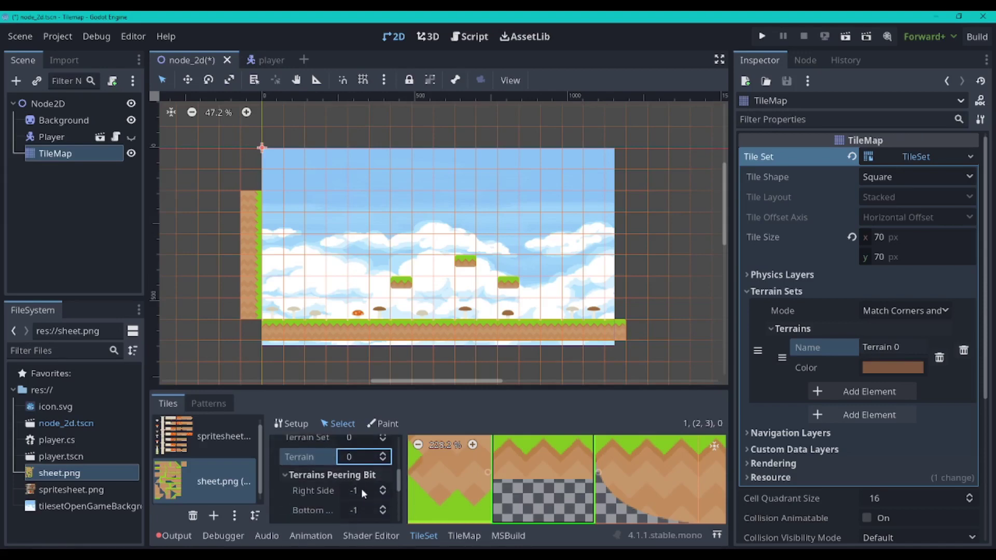
left_click(359, 488)
type("0")
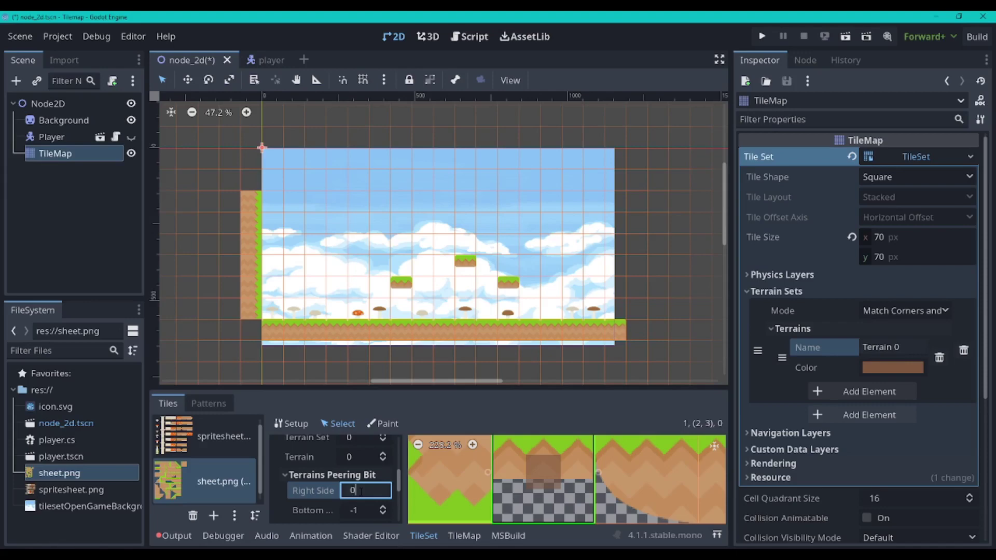
key("Return")
scroll(362, 491, "down", 3)
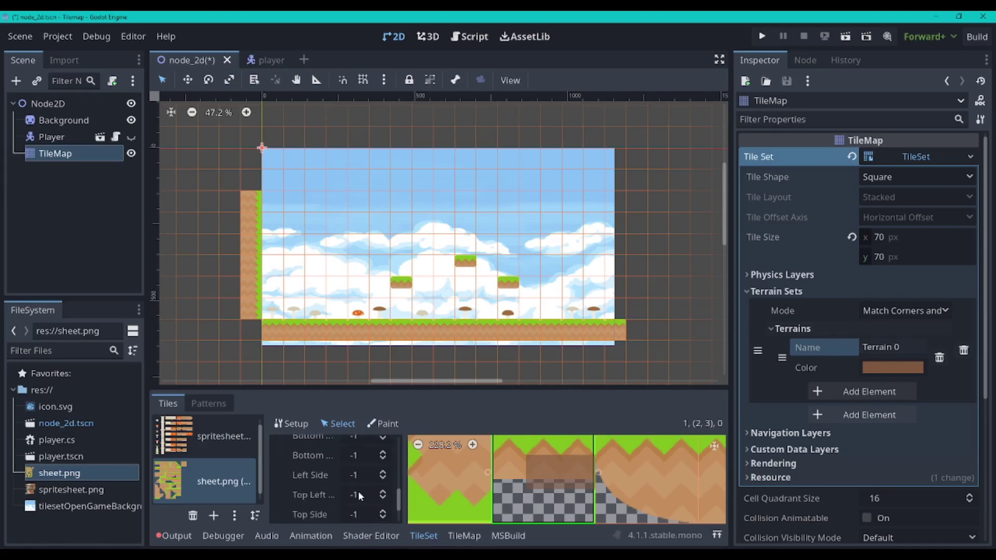
left_click(365, 476)
type("0")
key("Return")
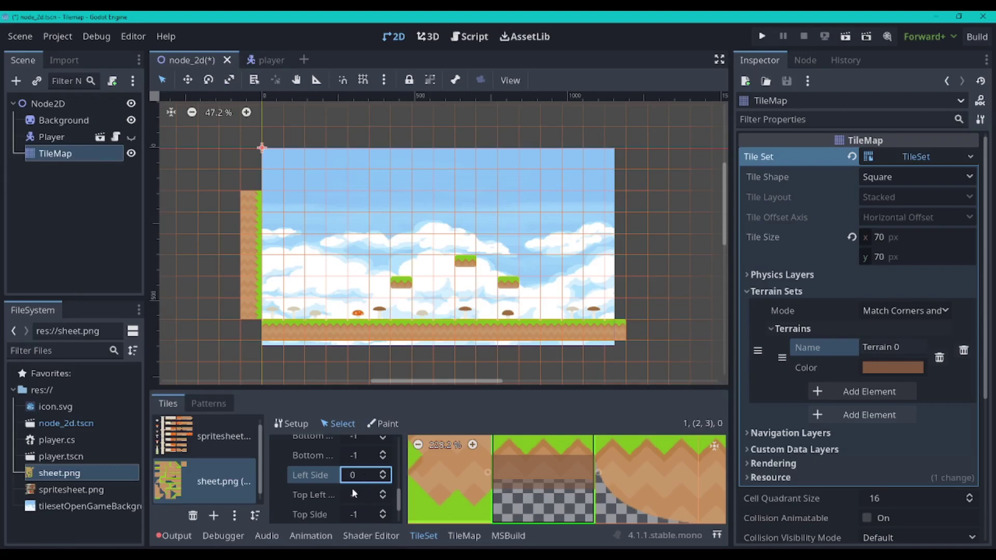
Select the tile at atlas coordinates (4, 6) and assign it to terrain set 0 and terrain 0
scroll(349, 488, "down", 2)
scroll(546, 487, "down", 3)
scroll(545, 486, "down", 3)
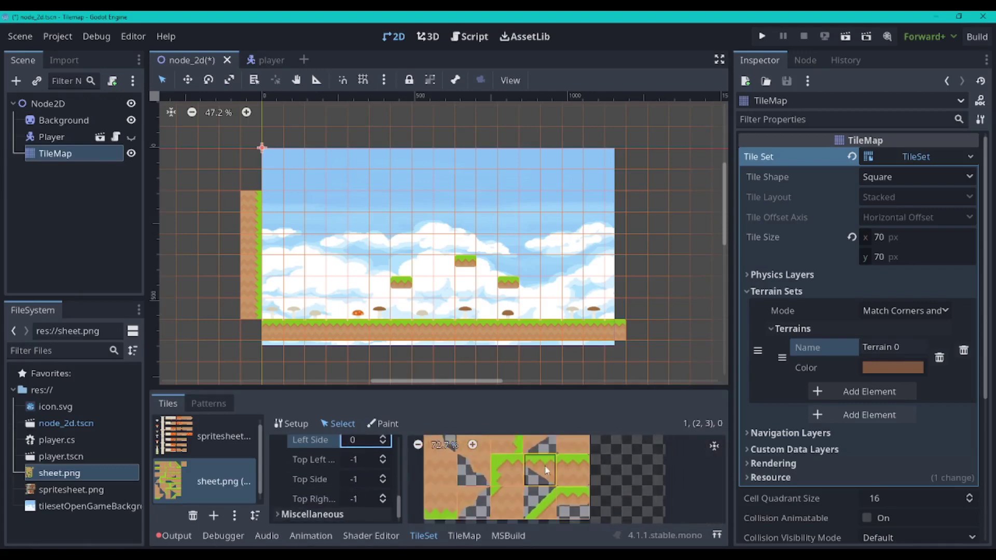
middle_click_drag(546, 472, 517, 482)
left_click(558, 500)
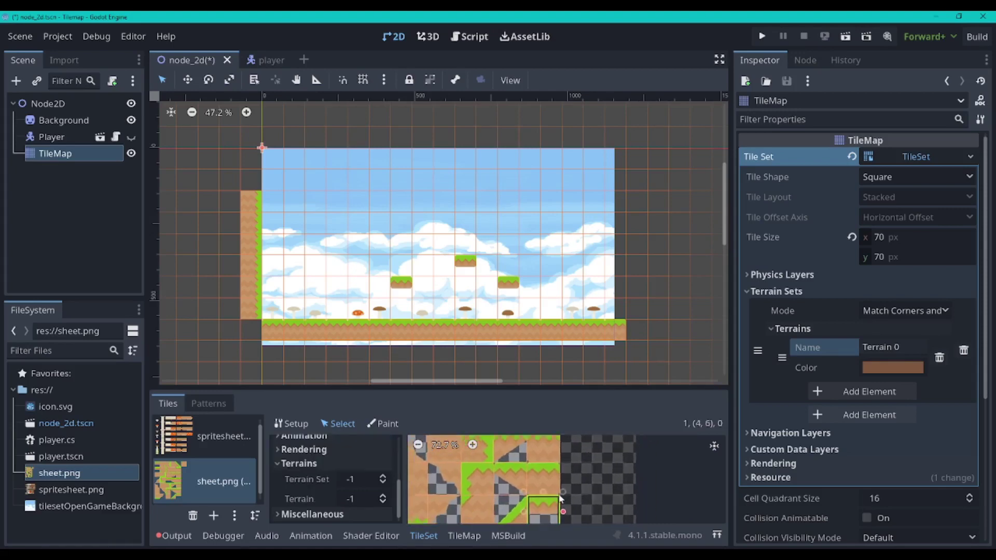
scroll(532, 516, "up", 6)
scroll(524, 514, "up", 2)
left_click(357, 478)
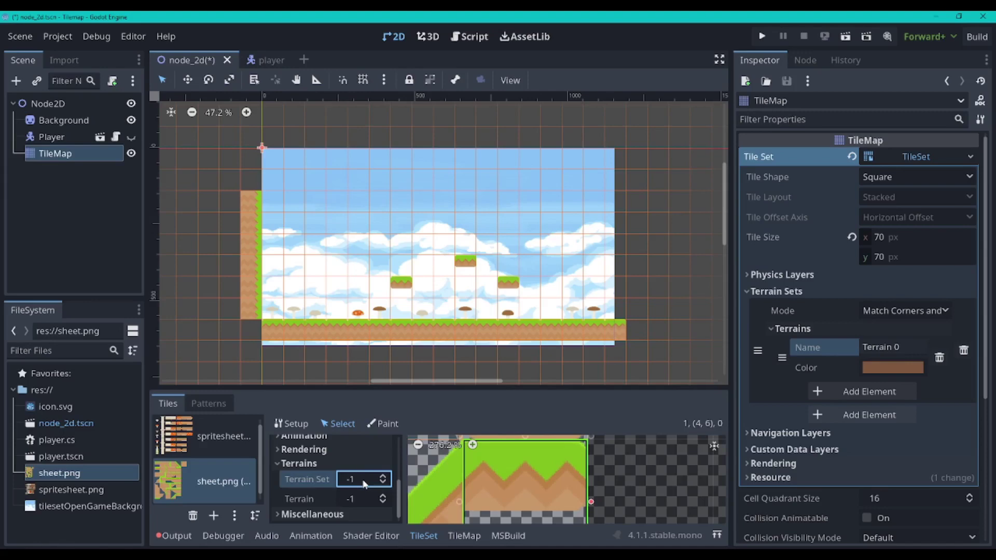
type("0")
key("Return")
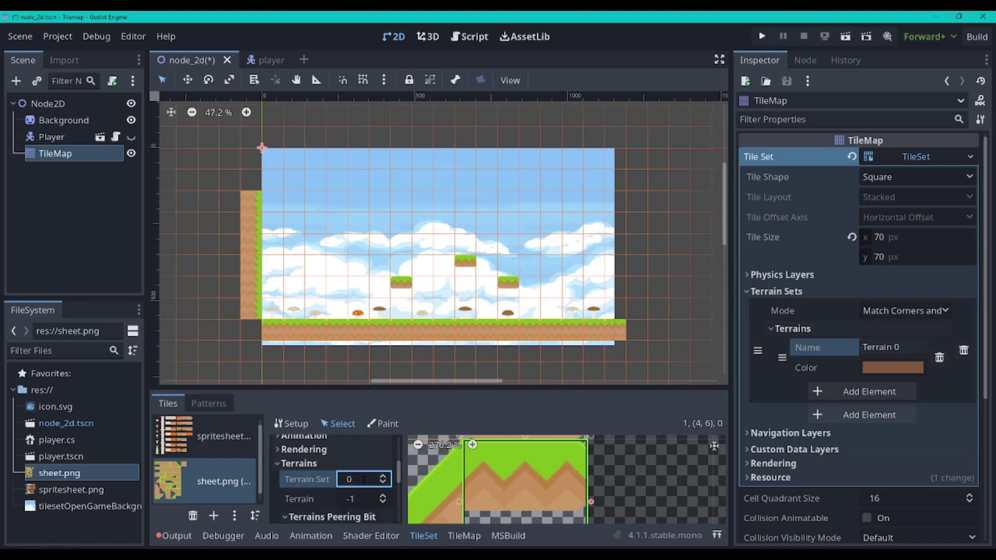
left_click(358, 499)
type("0")
key("Return")
Set the Left Side terrain peering bit of the tile at (4, 6) to 0
scroll(343, 485, "down", 2)
scroll(338, 481, "down", 1)
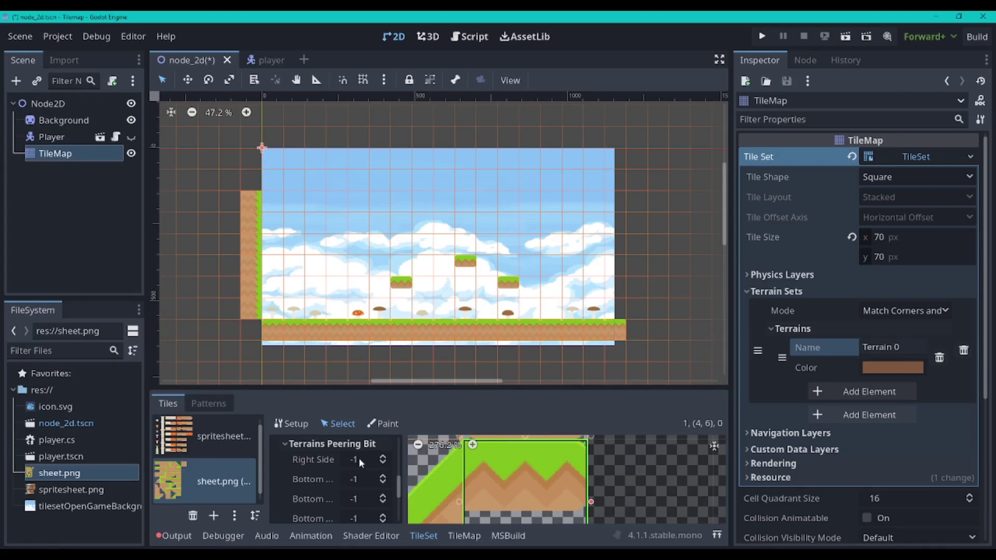
scroll(349, 462, "down", 4)
scroll(363, 487, "up", 1)
left_click(363, 475)
key("Return")
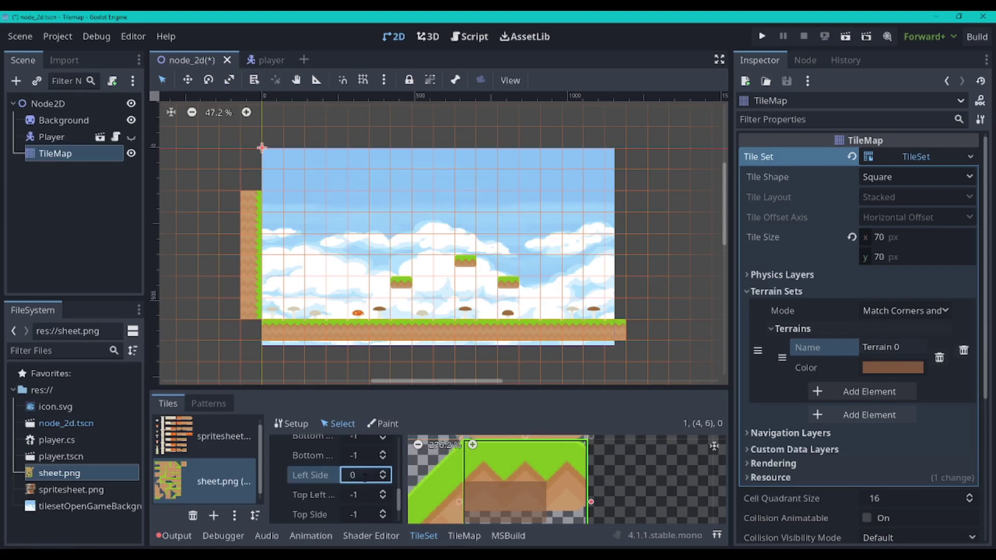
Paint a horizontal platform seven tiles long with Terrain 0 in the sky above the small floating platforms
left_click(463, 536)
left_click(263, 405)
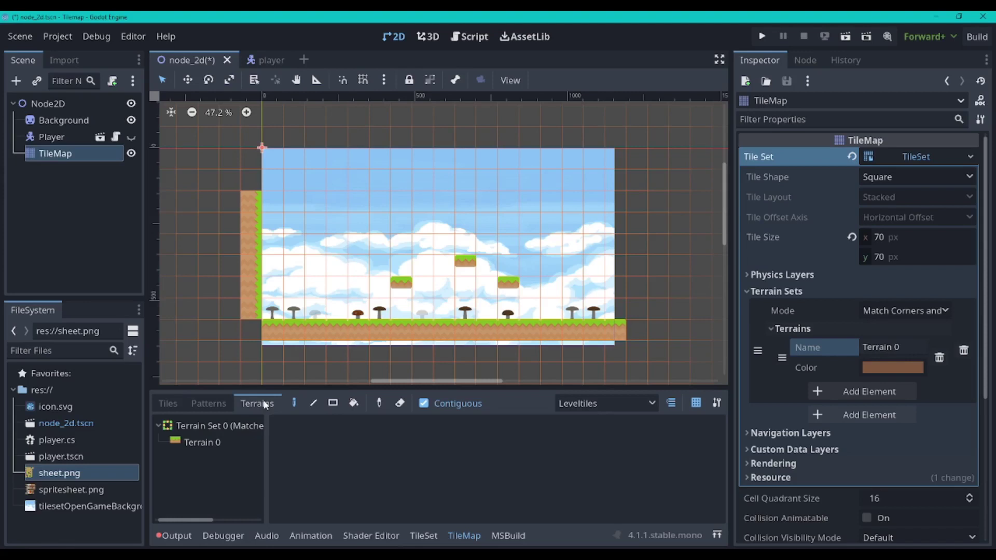
double_click(208, 428)
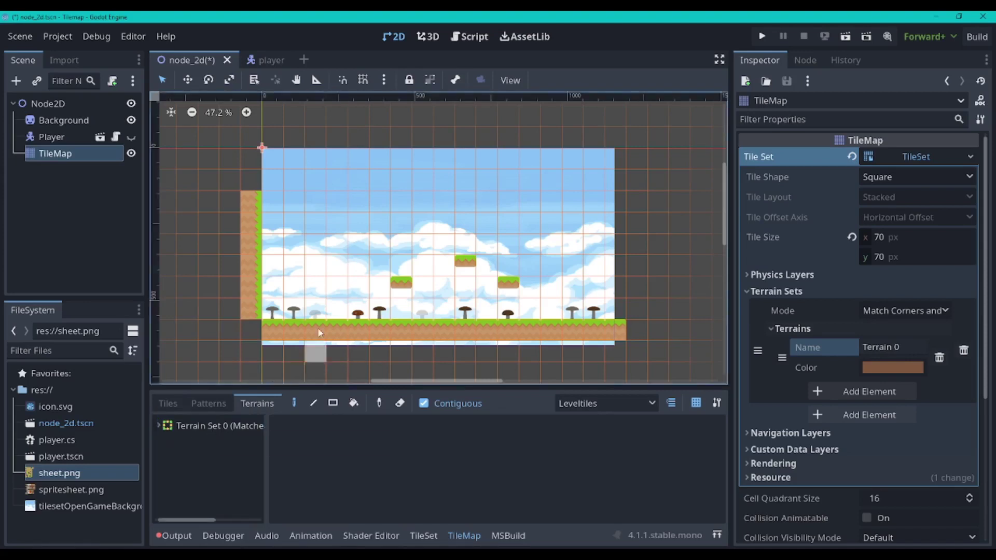
scroll(347, 269, "up", 2)
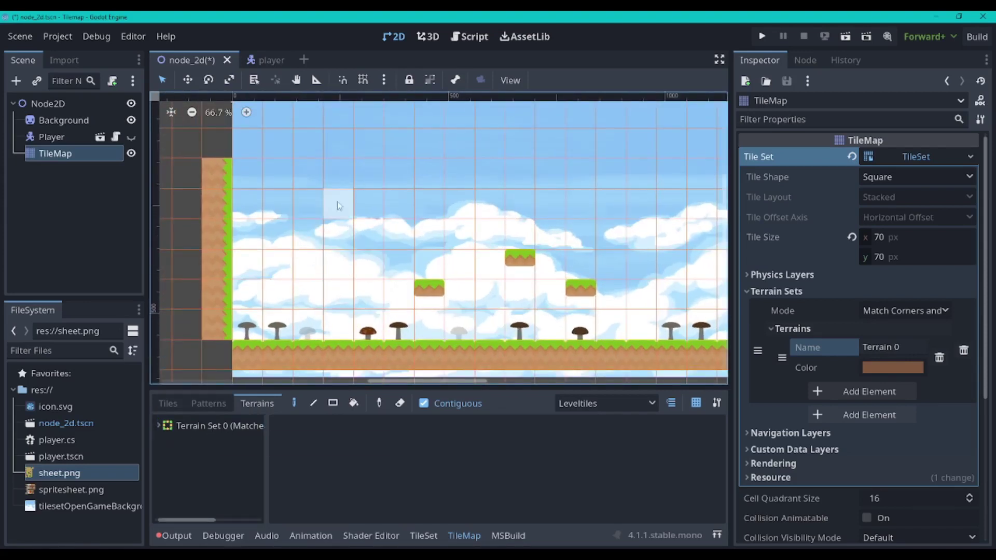
double_click(216, 426)
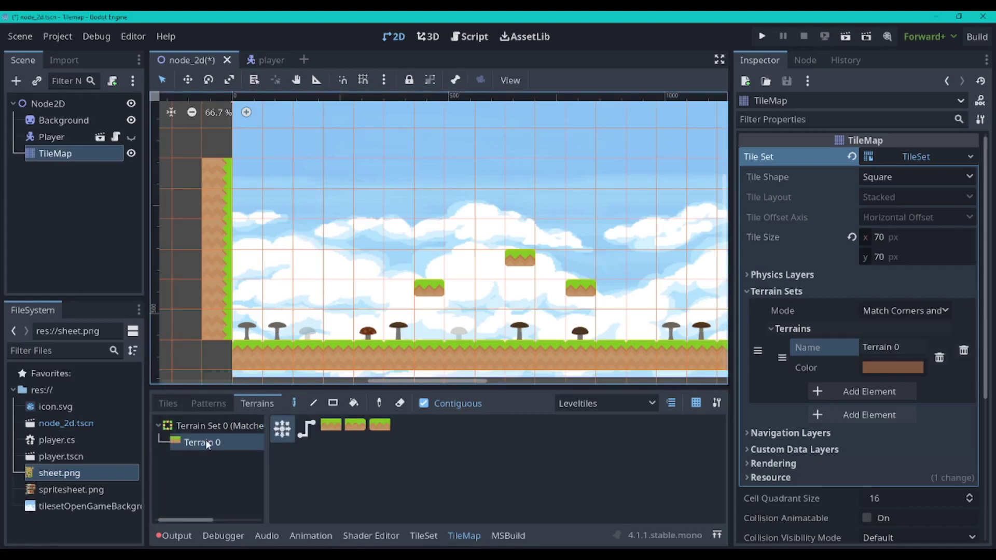
left_click_drag(332, 200, 519, 203)
Erase the three rightmost tiles of the new terrain platform and repaint them with Terrain 0
scroll(459, 203, "up", 4)
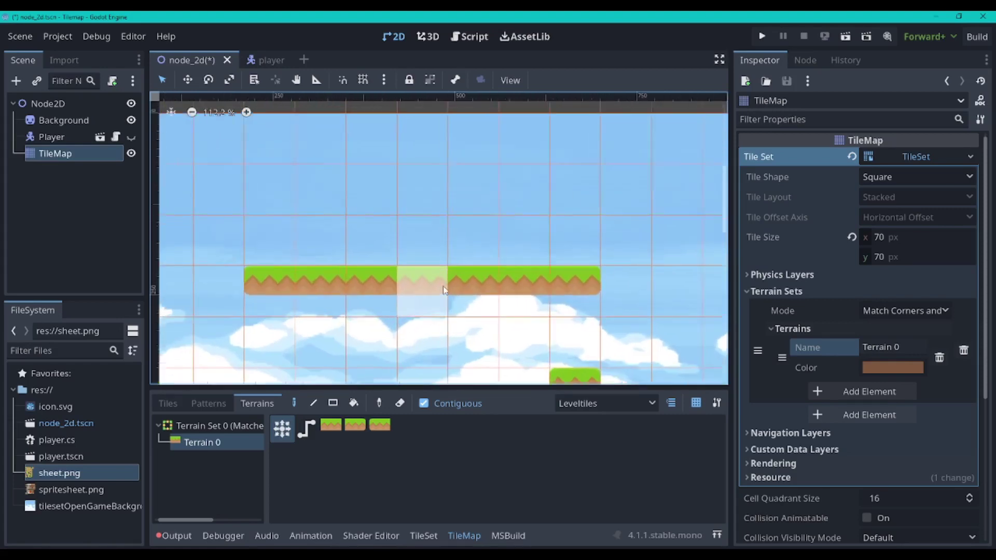
scroll(490, 239, "up", 1)
scroll(582, 235, "down", 1)
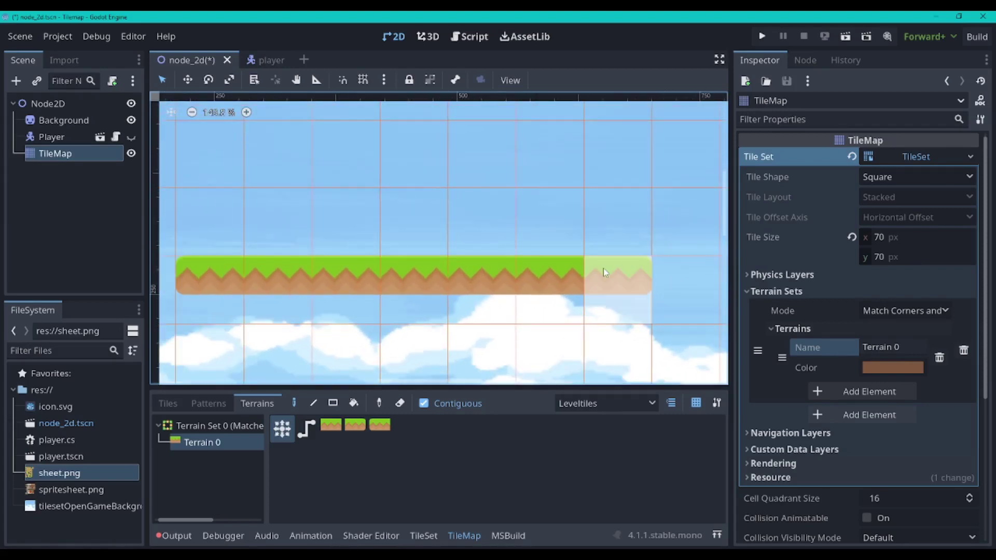
right_click_drag(612, 273, 502, 279)
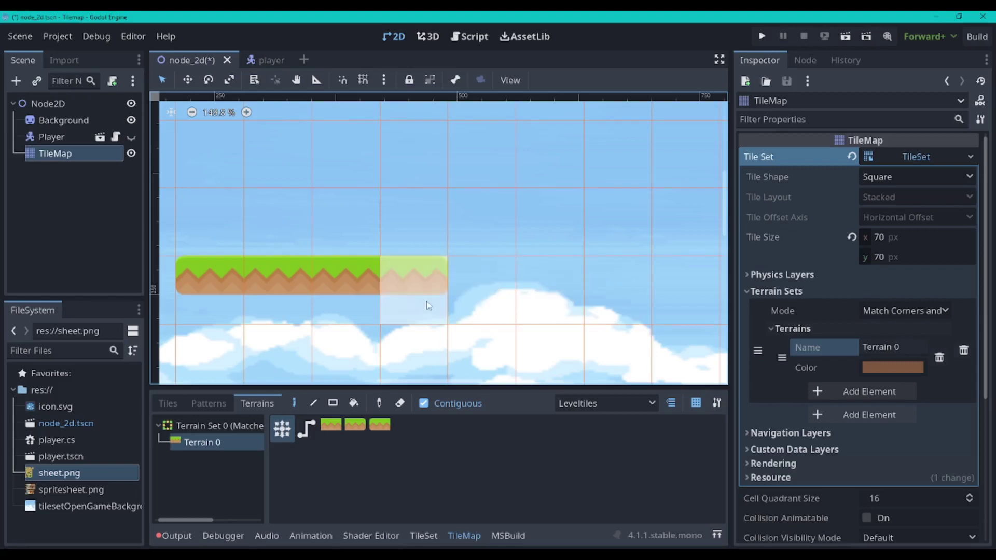
mouse_move(457, 286)
left_mouse_down()
mouse_move(556, 277)
mouse_move(608, 287)
left_mouse_up()
Erase the rightmost tile of the long terrain platform
scroll(537, 324, "down", 2)
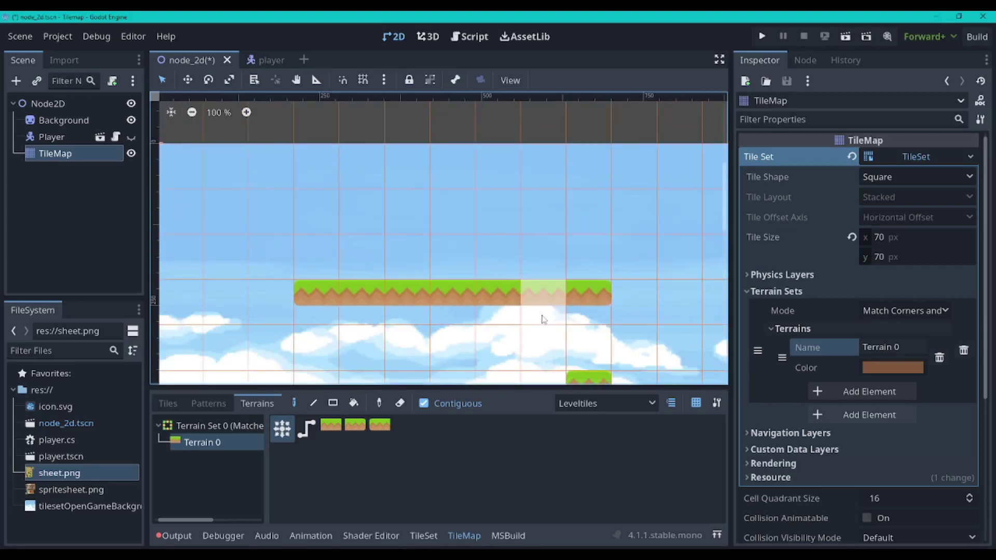
scroll(545, 317, "up", 1)
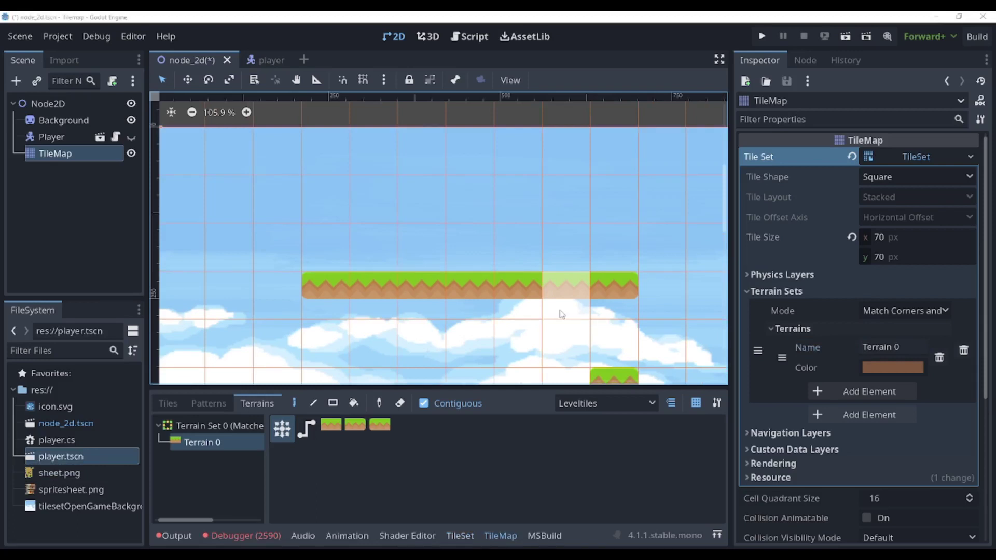
right_click(610, 293)
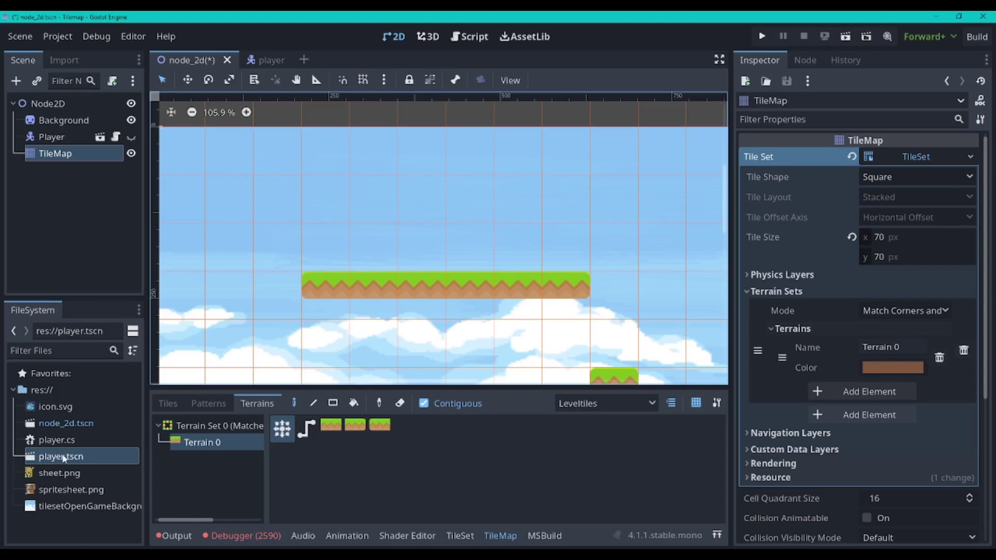
Add an instance of player.tscn to the scene just left of the long platform and select its node
left_click_drag(62, 461, 254, 316)
scroll(316, 332, "down", 5)
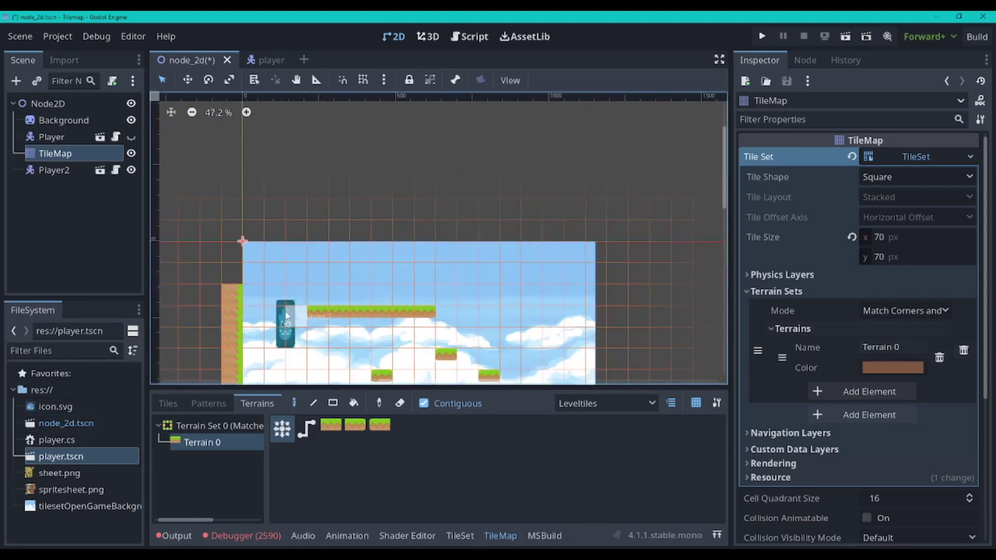
left_click(55, 171)
Run the project to test how the player behaves with the tiles, and close the game window
scroll(188, 272, "down", 3)
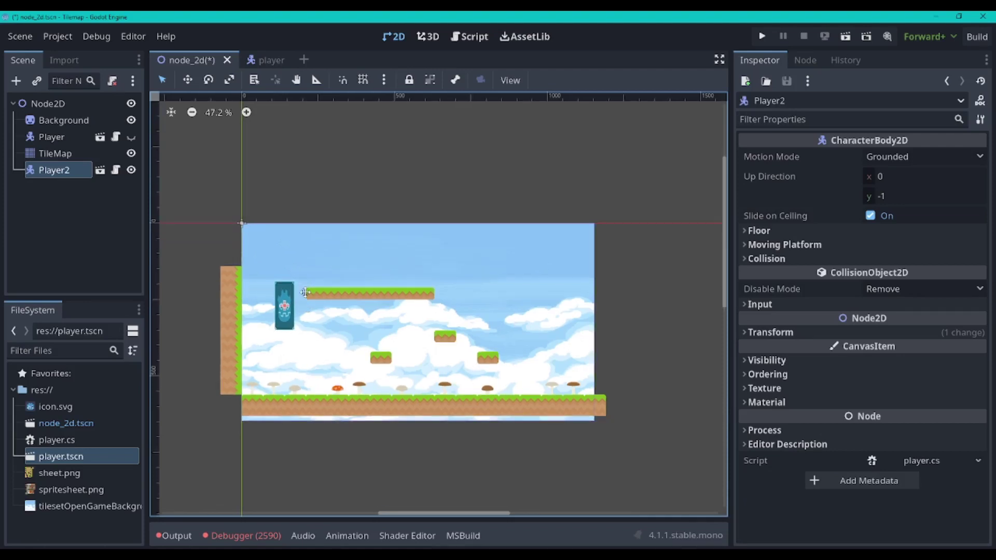
left_click(763, 37)
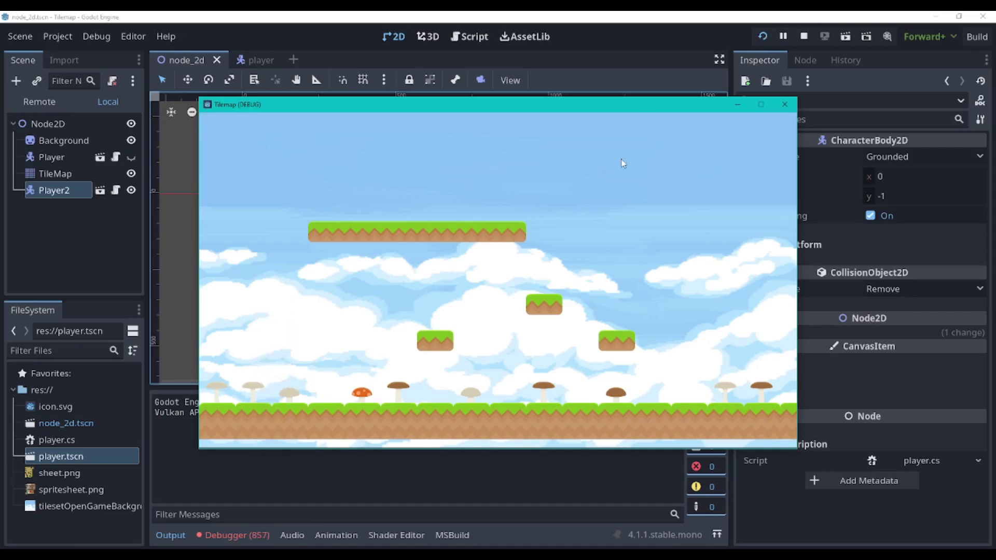
left_click(786, 106)
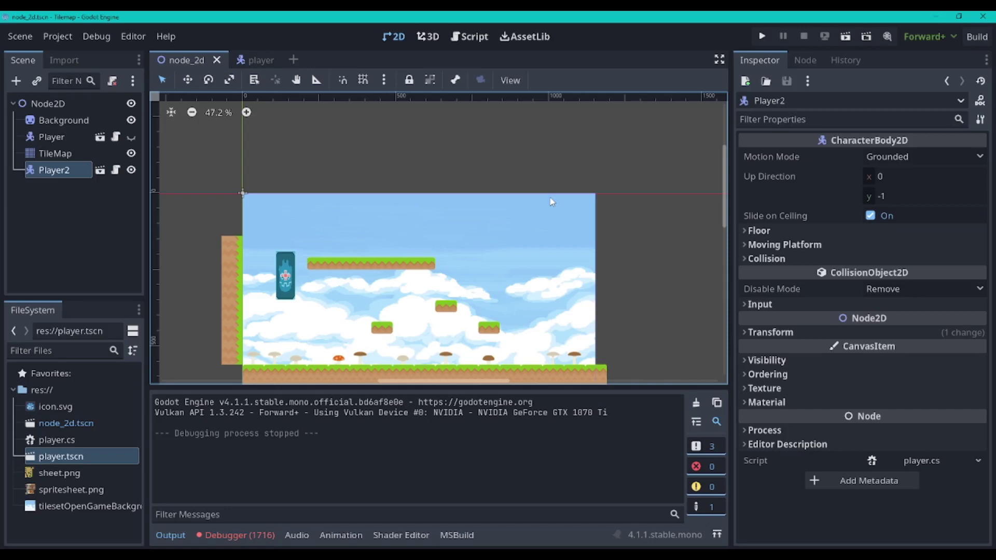
Add a physics layer to the TileMap's tile set, keeping collision layer 1 and mask 1
left_click(54, 154)
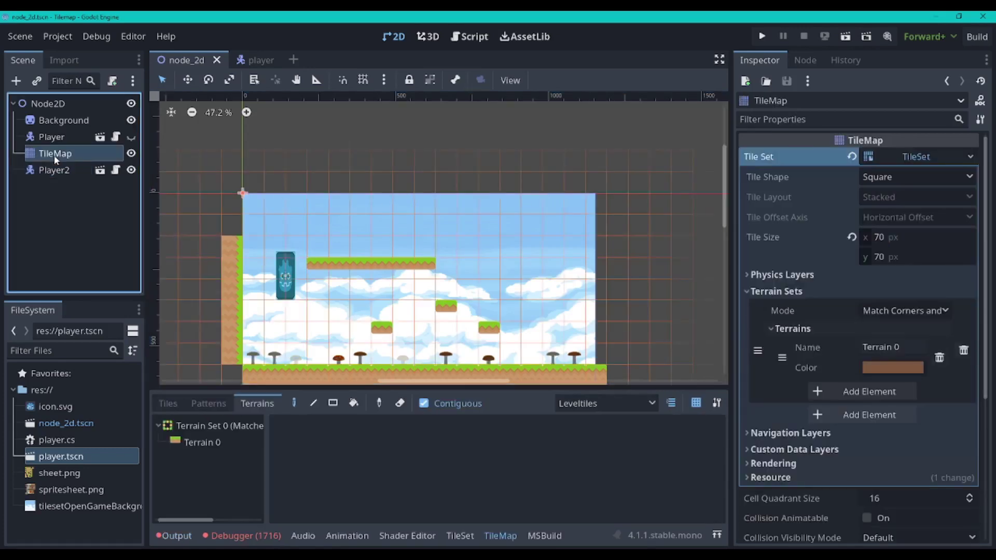
left_click(752, 292)
left_click(749, 273)
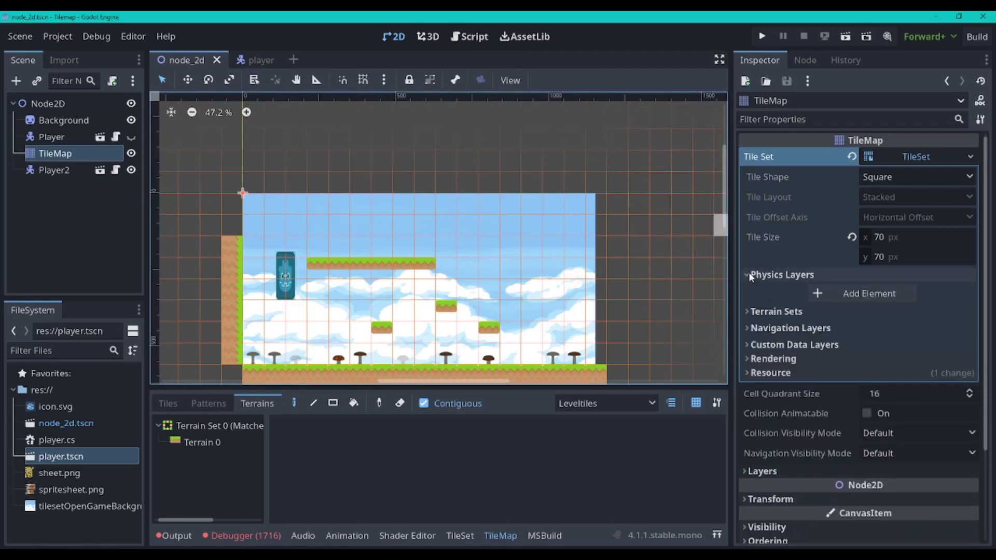
left_click(870, 294)
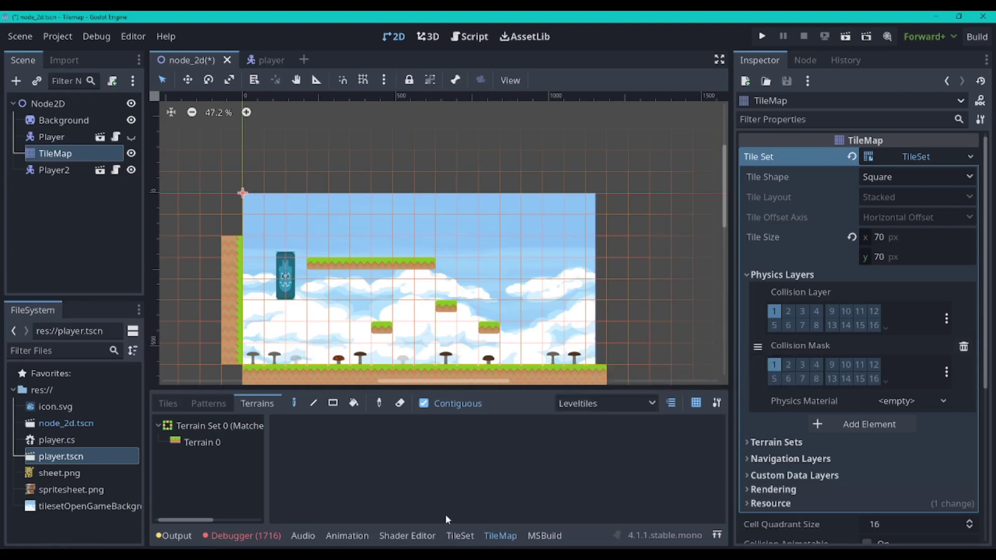
In the tile set's sheet.png atlas, select the half-height grass tile at (4, 6) and expand its Physics Layer 0 properties
left_click(458, 536)
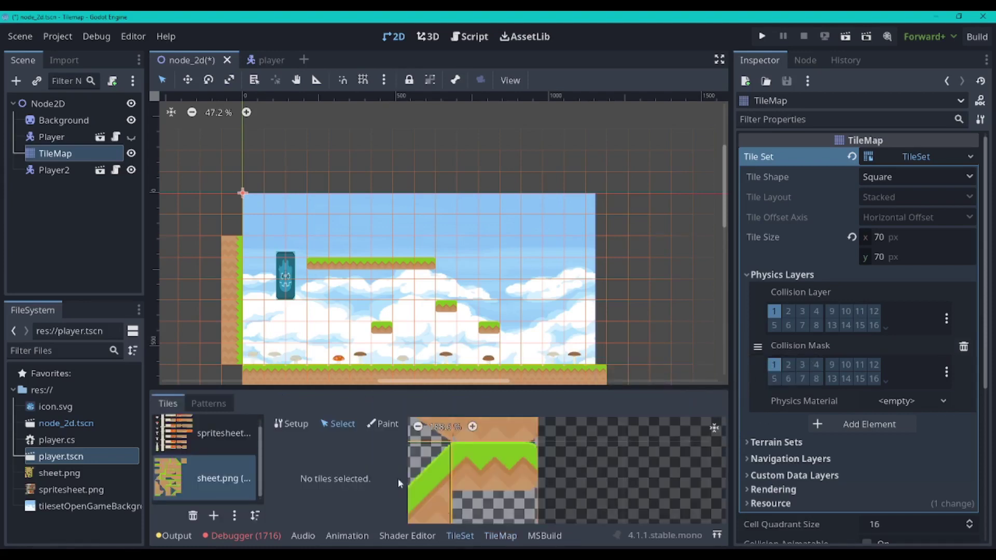
left_click(247, 482)
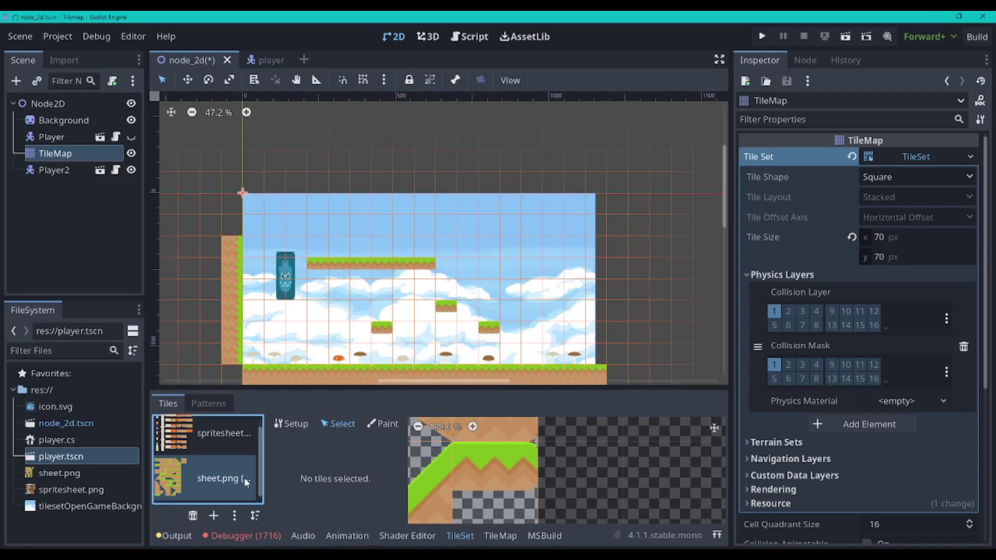
left_click(472, 466)
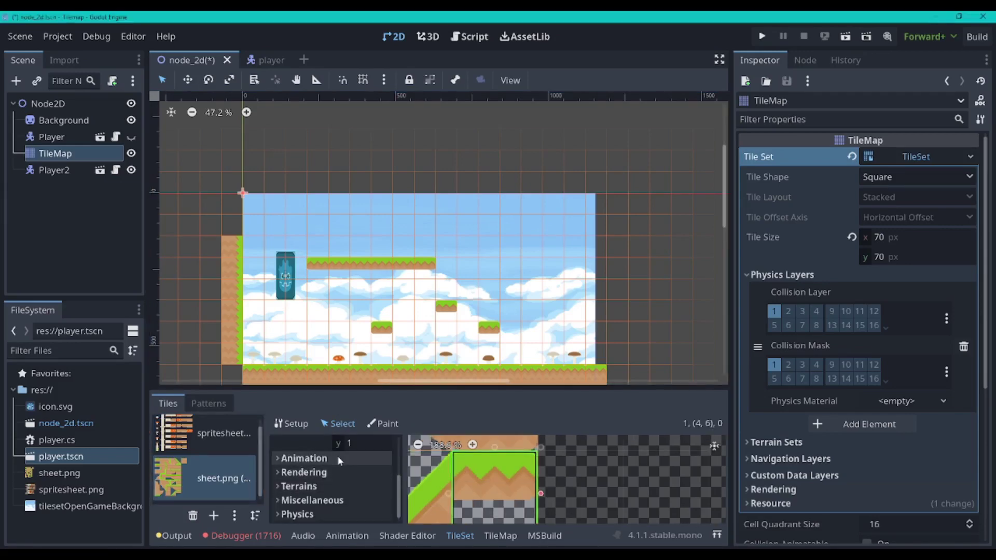
left_click(298, 515)
scroll(327, 511, "down", 1)
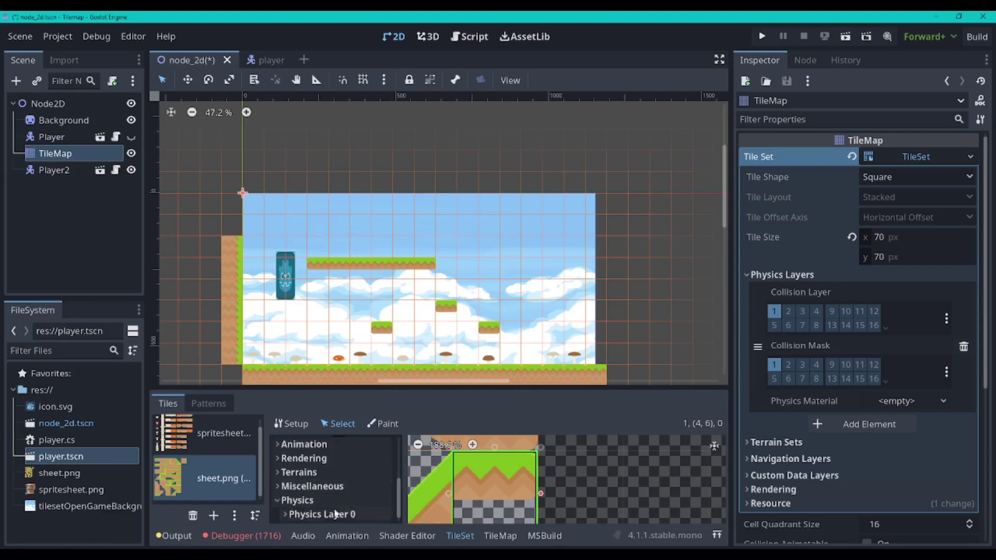
left_click(290, 515)
scroll(348, 488, "down", 8)
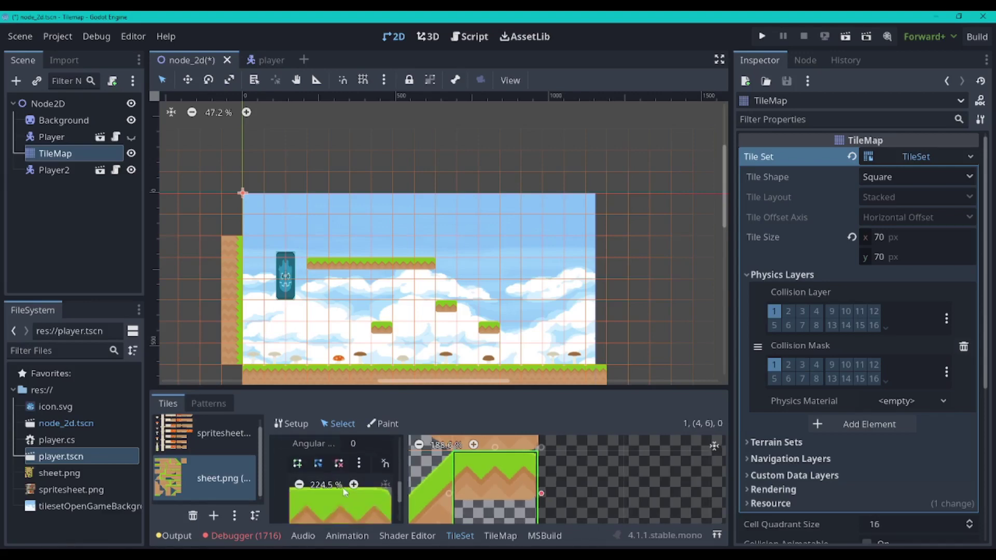
Draw a collision polygon on the tile at (4, 6) and fit its corners to the solid upper half
scroll(347, 484, "up", 2)
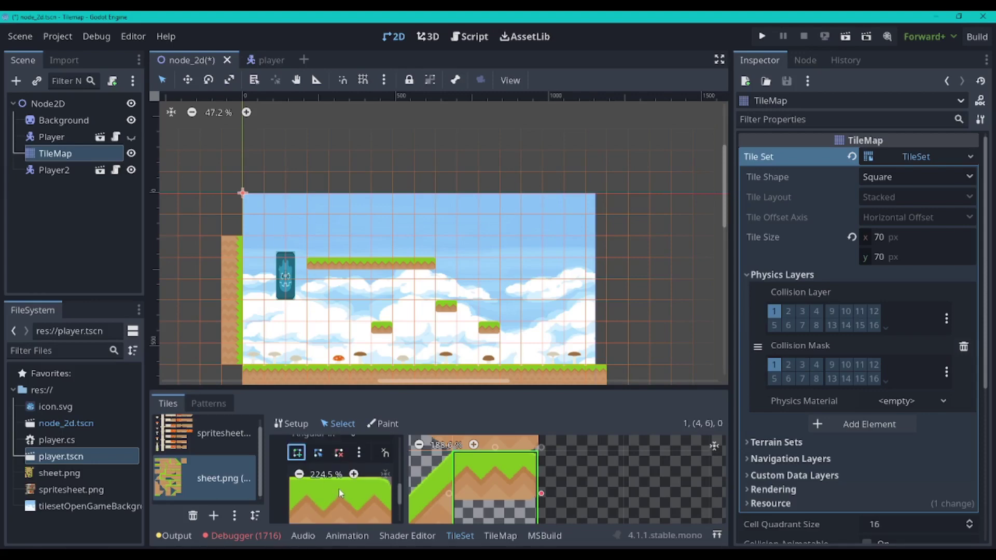
scroll(293, 459, "down", 1)
left_click(300, 454)
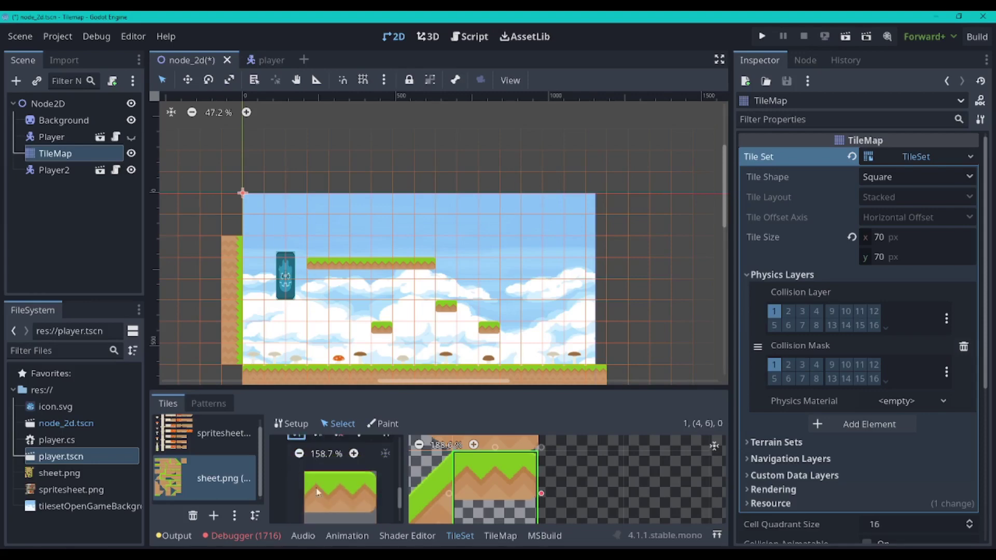
left_click(316, 488)
left_click(367, 484)
left_click(316, 488)
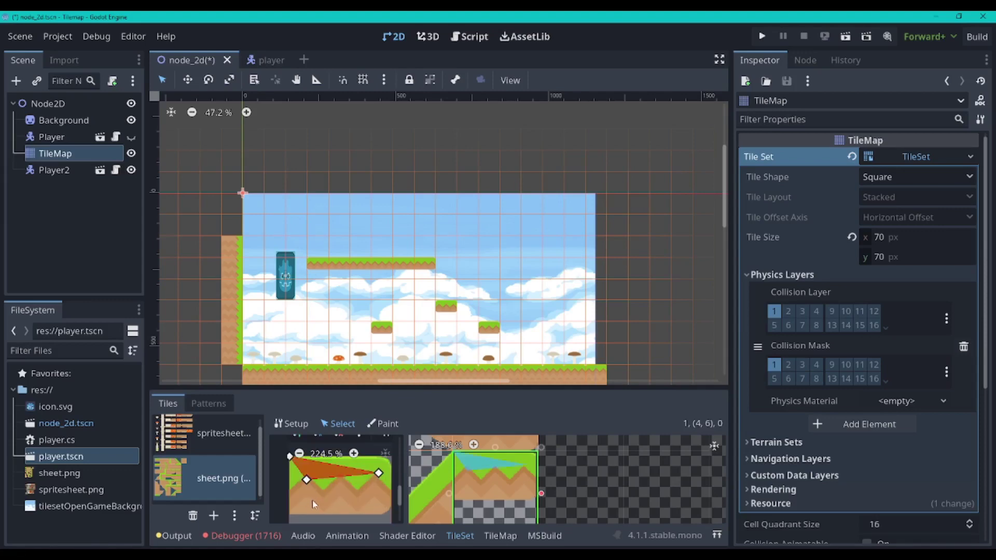
left_click_drag(307, 480, 290, 516)
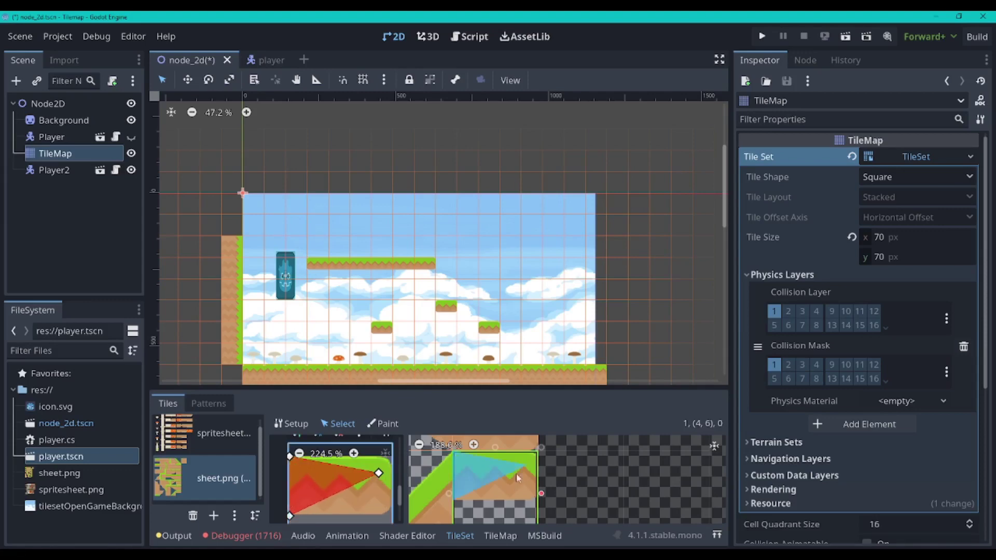
left_click_drag(379, 473, 391, 457)
left_click_drag(343, 487, 391, 515)
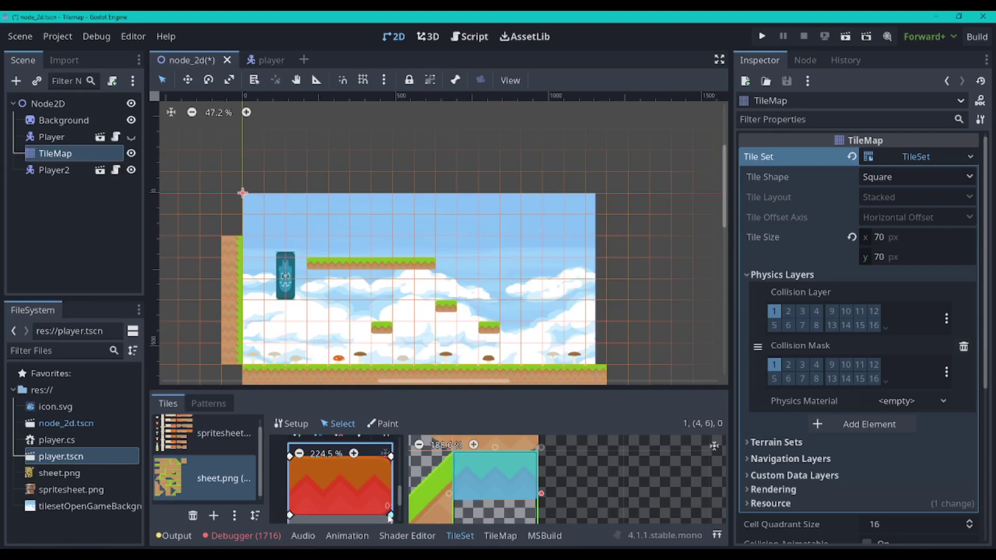
Switch the sheet.png atlas to property painting and choose Physics Layer 0 as the property to paint
scroll(503, 488, "down", 3)
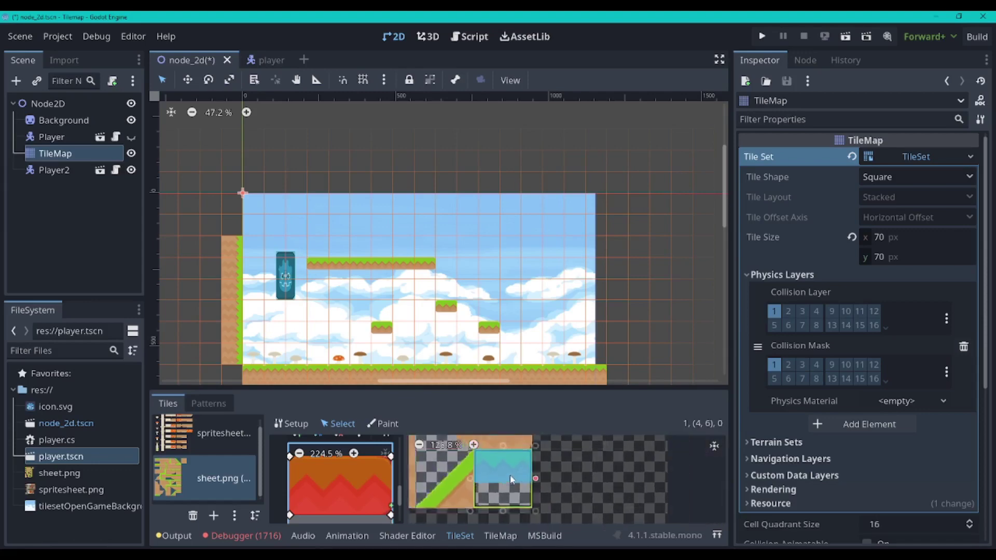
scroll(532, 504, "down", 1)
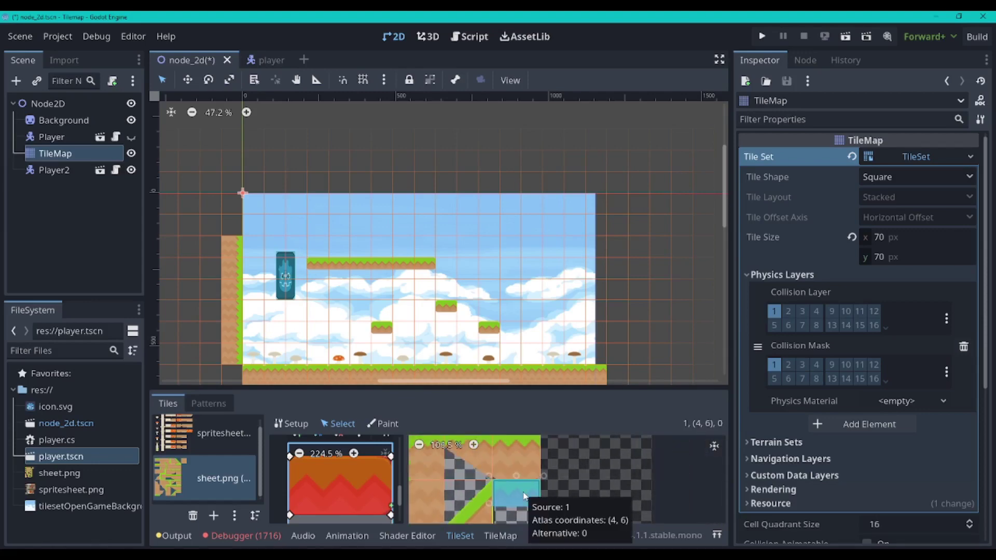
scroll(525, 496, "down", 1)
scroll(449, 454, "down", 4)
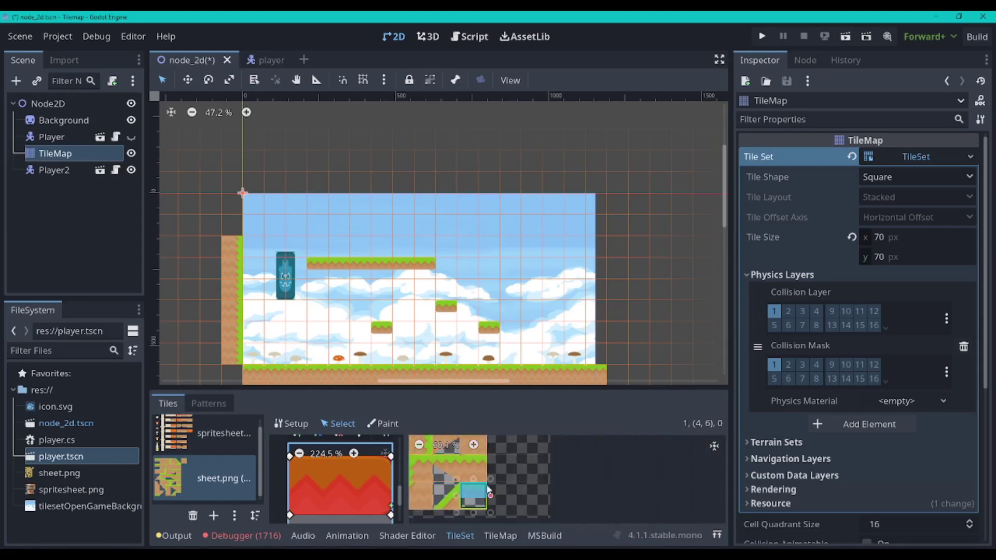
left_click(384, 425)
left_click(371, 465)
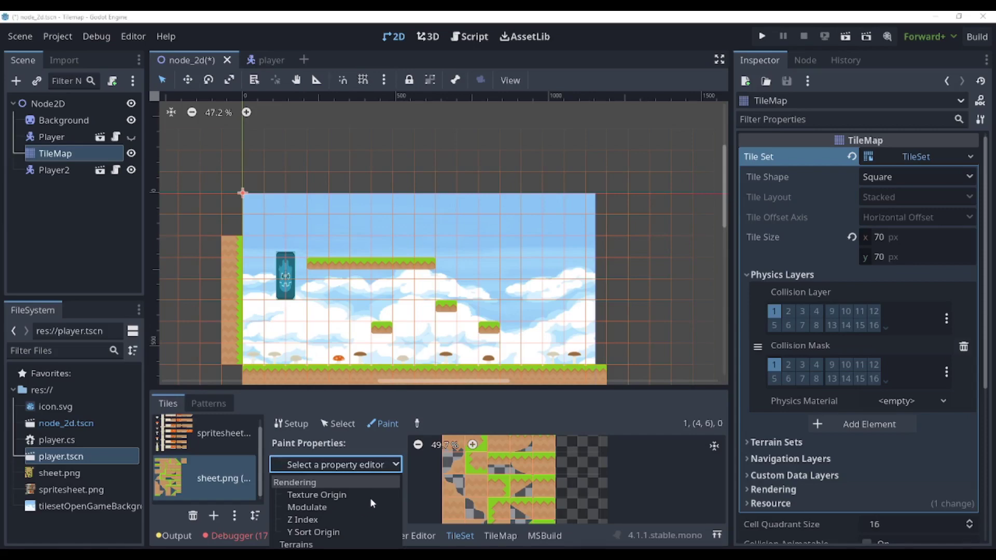
left_click(516, 492)
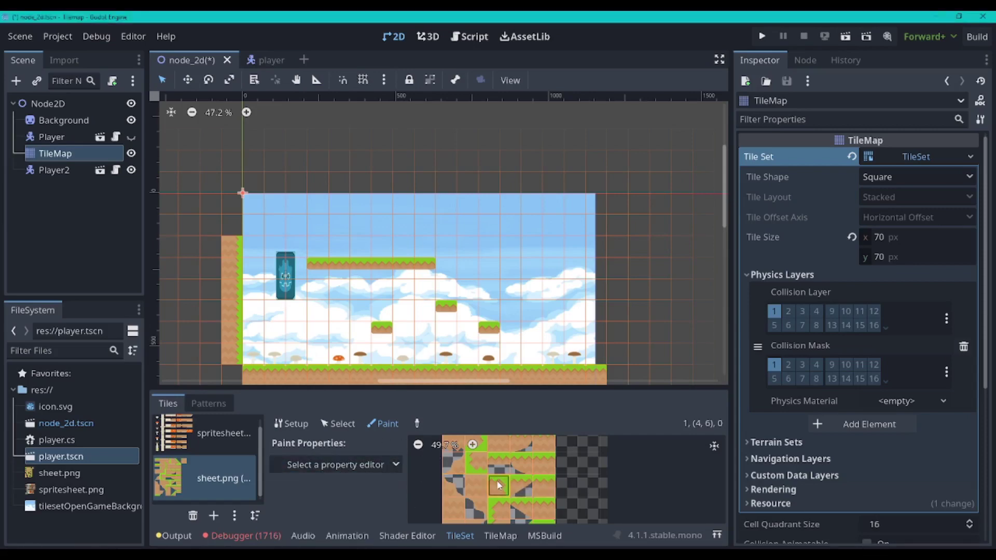
left_click(367, 467)
scroll(415, 496, "down", 1)
left_click(347, 517)
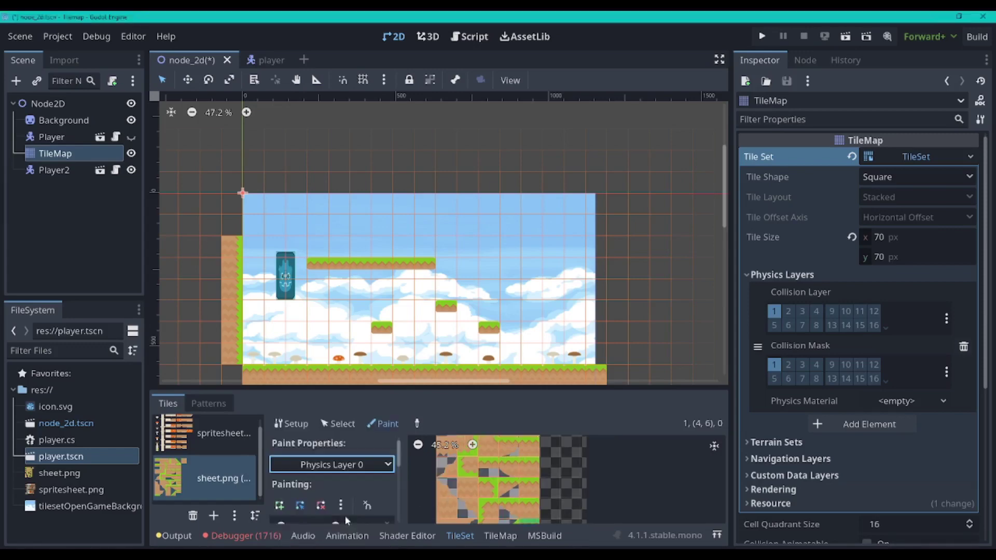
Paint the full-square collision shape onto the atlas's first tile, and raise the paint polygon's lower corners to cover only the upper half
scroll(387, 494, "down", 3)
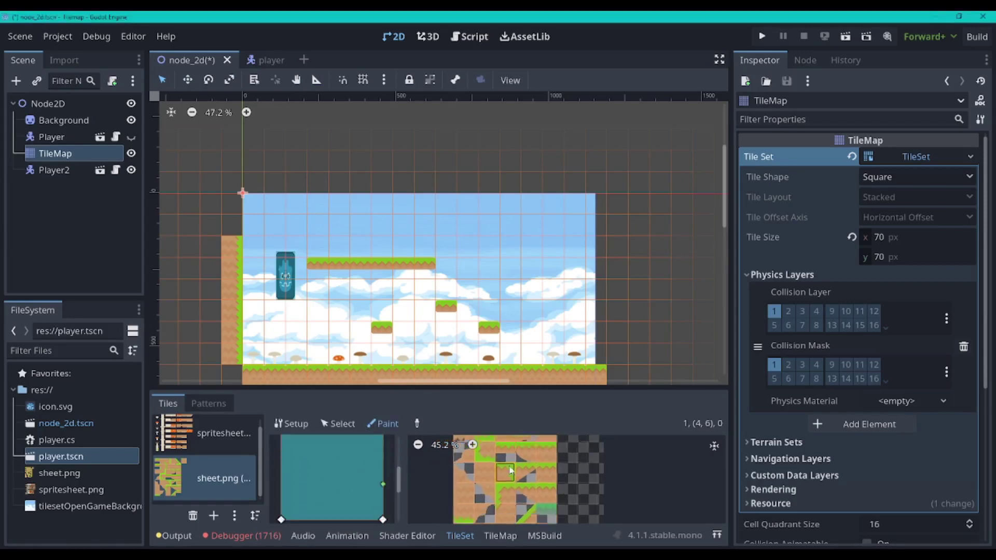
scroll(487, 510, "up", 3)
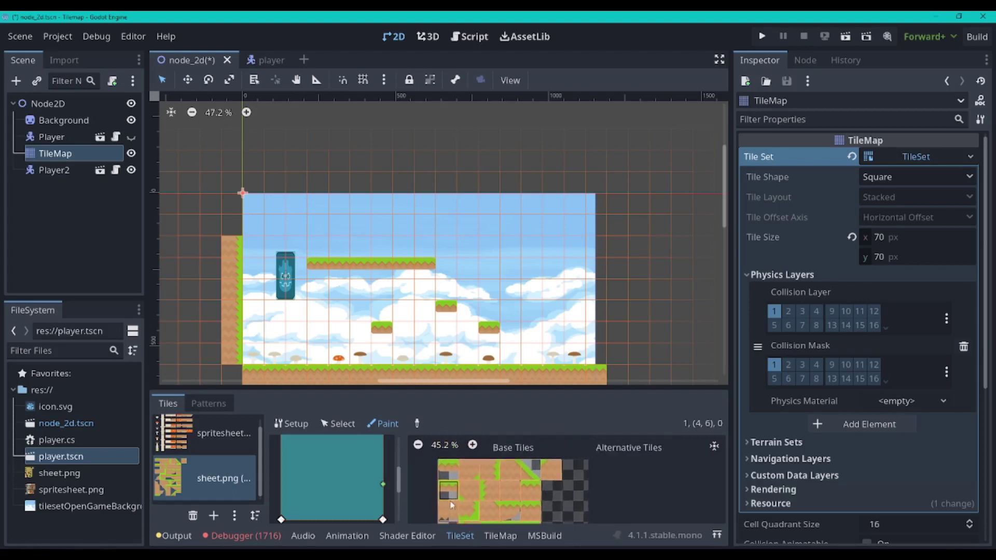
scroll(451, 486, "up", 1)
left_click(472, 470)
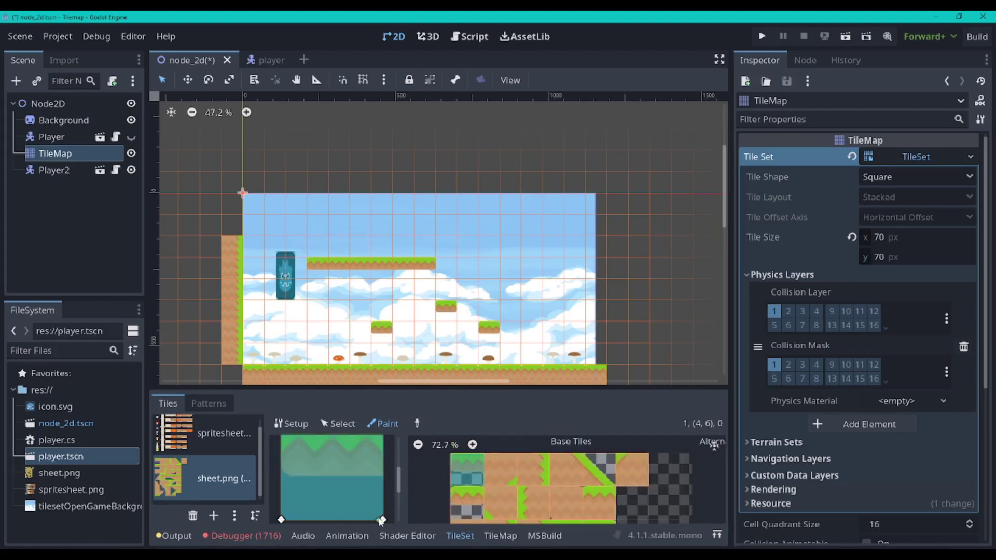
left_click_drag(383, 519, 383, 476)
left_click_drag(281, 520, 283, 480)
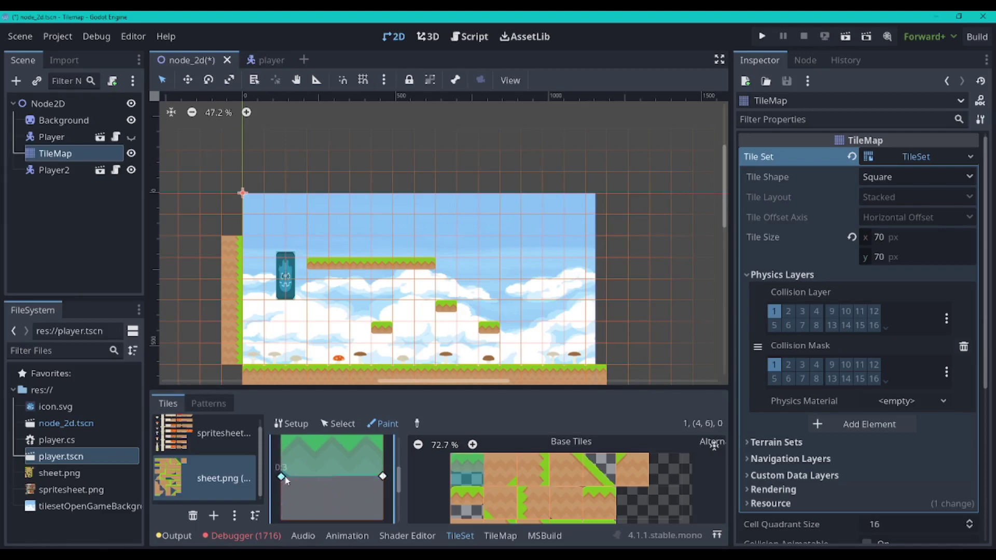
Paint the upper-half collision shape onto the half-height platform tiles in the sheet.png atlas
scroll(332, 519, "up", 2)
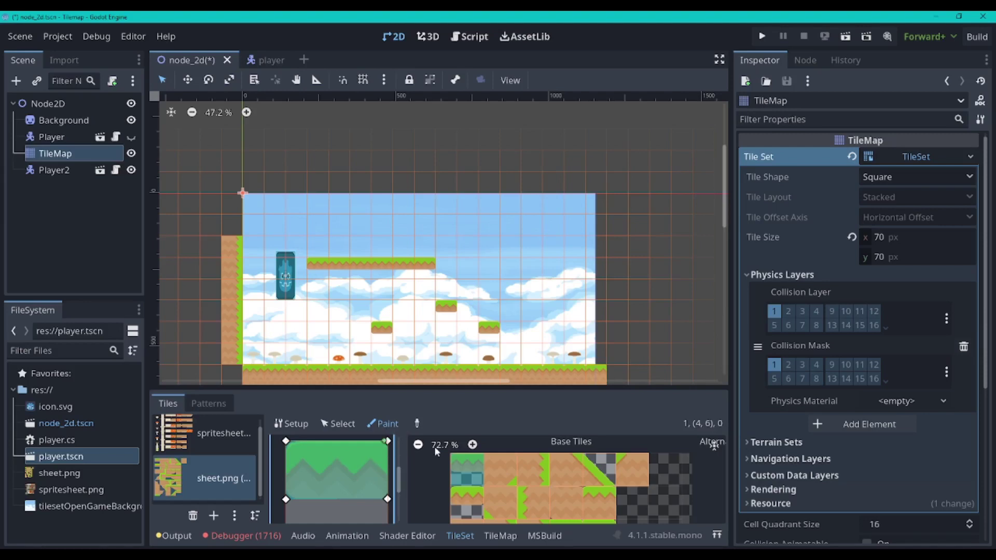
scroll(512, 478, "down", 2)
middle_click_drag(511, 478, 442, 462)
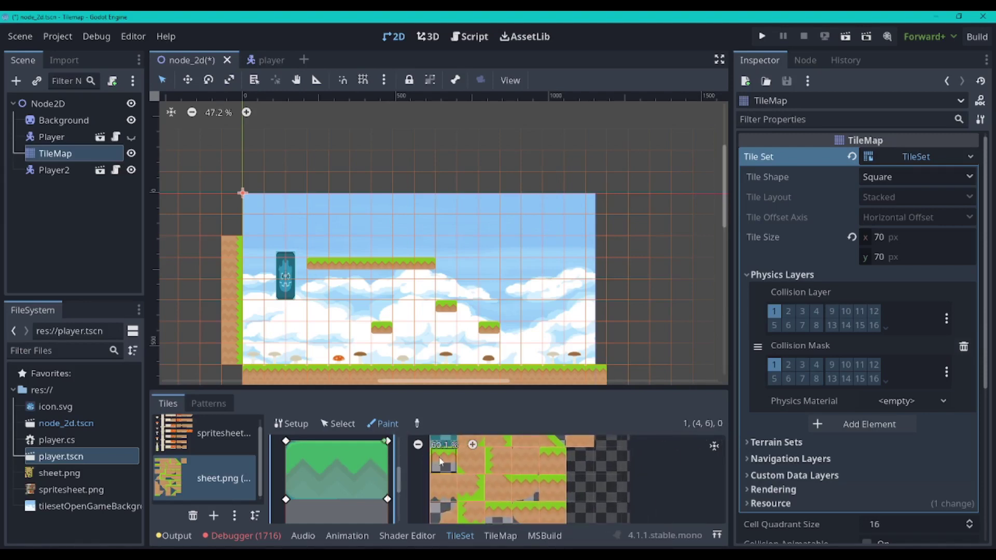
middle_click_drag(501, 487, 484, 500)
scroll(523, 478, "down", 3)
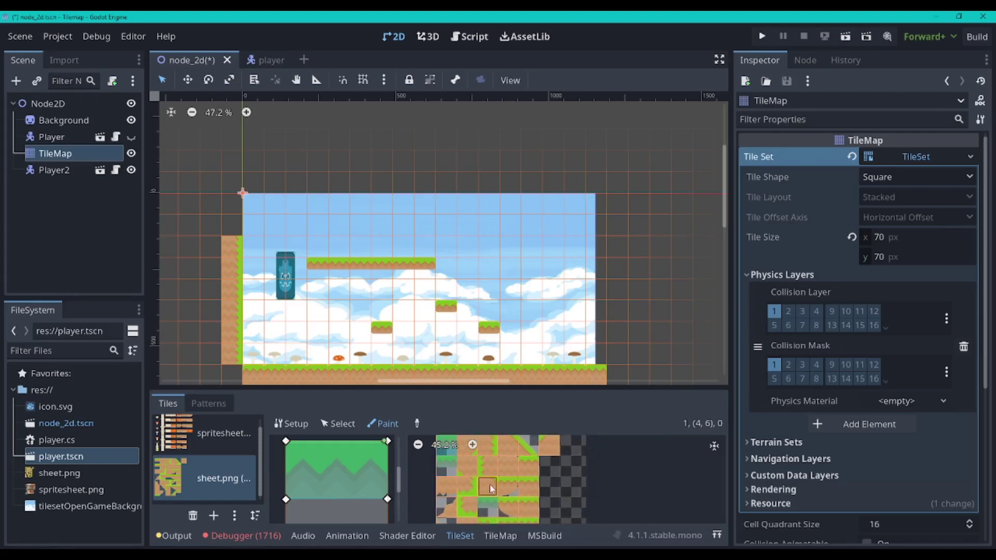
scroll(505, 485, "down", 2)
Extend the paint polygon to the whole tile and apply it to the full-height grass-topped ground tile and the grass-edged wall tile
left_click(523, 455)
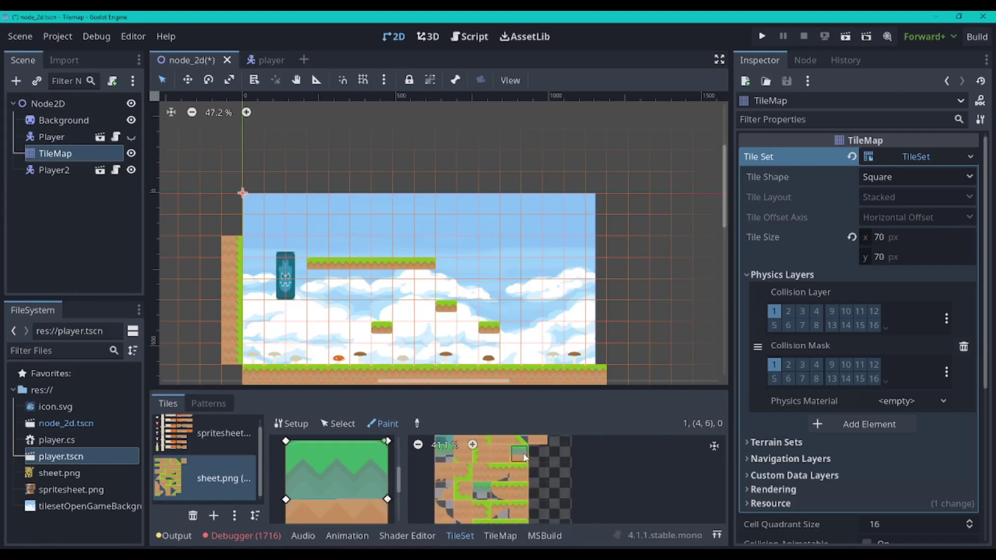
scroll(388, 467, "down", 2)
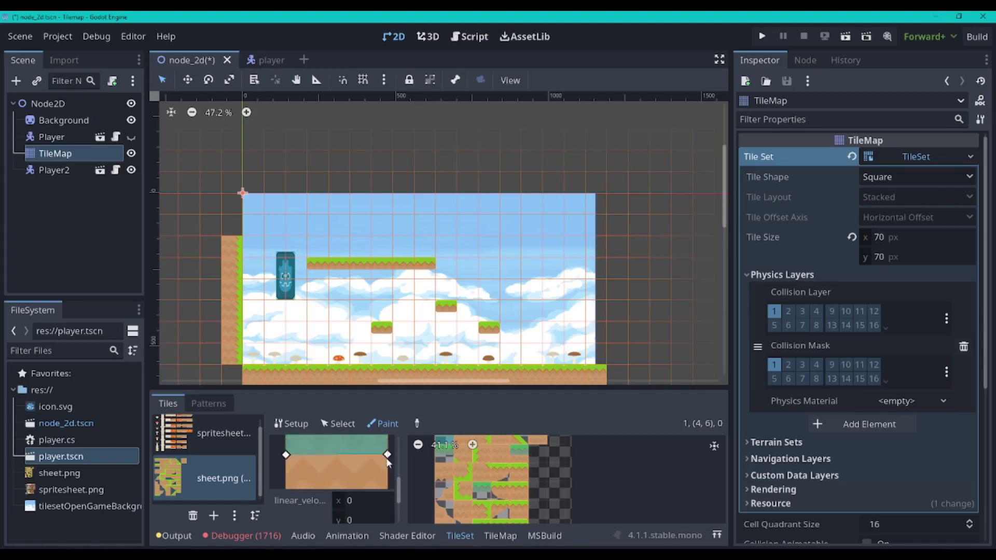
left_click_drag(388, 455, 388, 488)
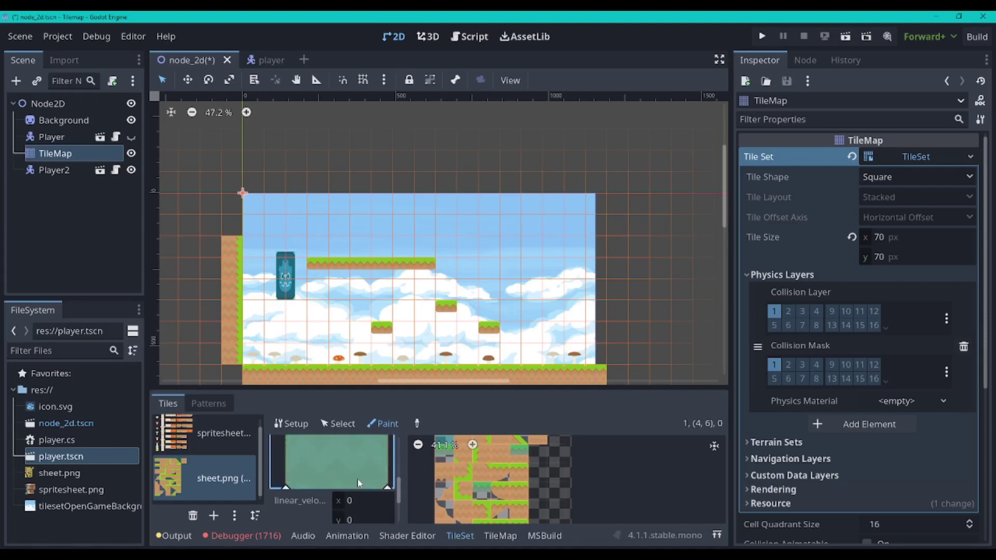
scroll(372, 474, "up", 2)
scroll(559, 481, "up", 1)
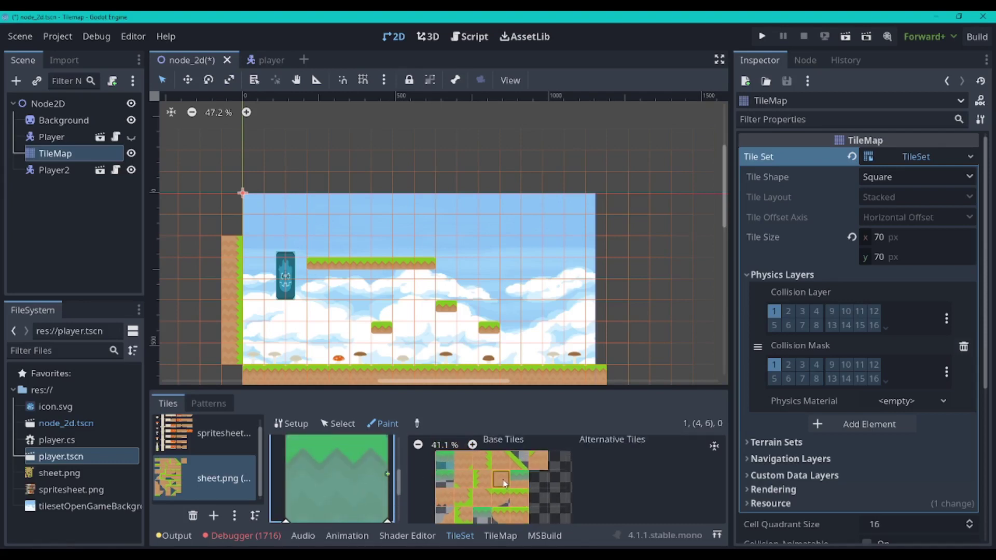
left_click(482, 460)
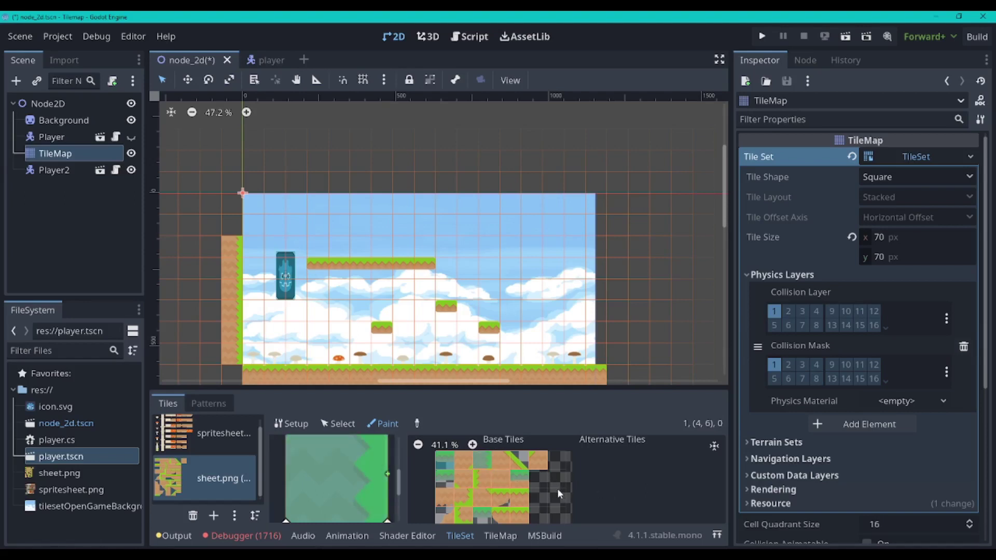
left_click(519, 478)
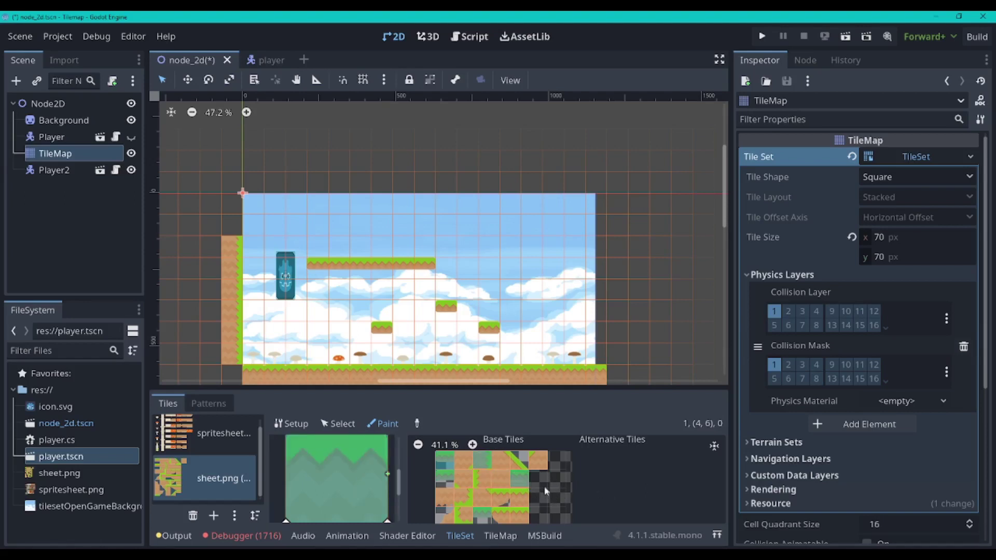
scroll(367, 492, "down", 1)
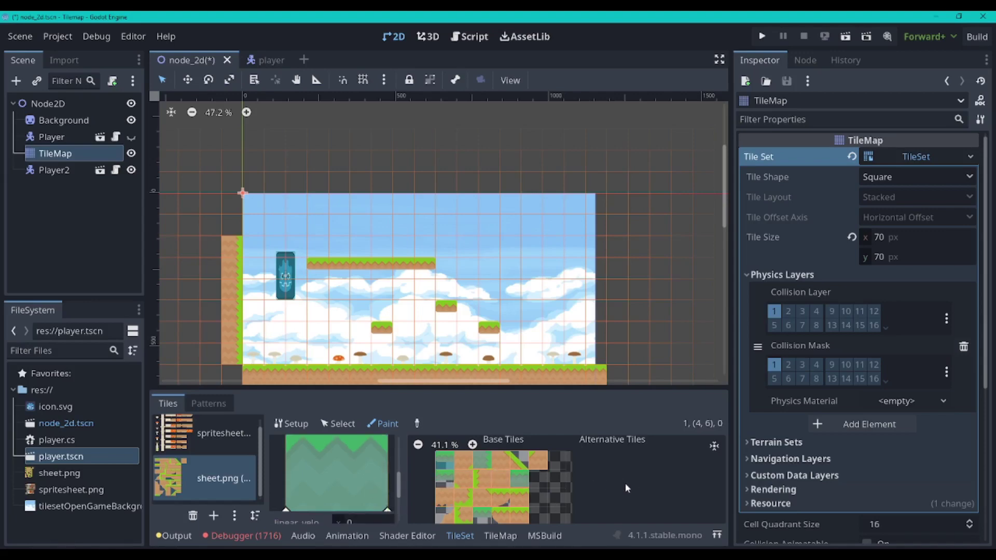
Run the project and move and jump the player around the ground and platforms to test the tile collisions
left_click(762, 36)
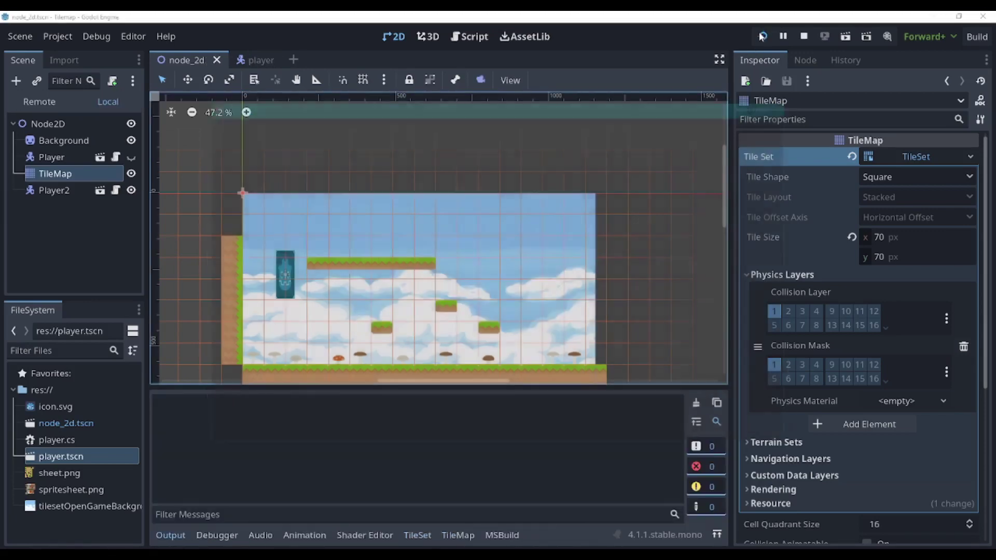
key("Right")
key("space")
key("Left")
key("Right")
key("space")
key("Right")
key("Left")
key("space")
key("Right")
key("Right")
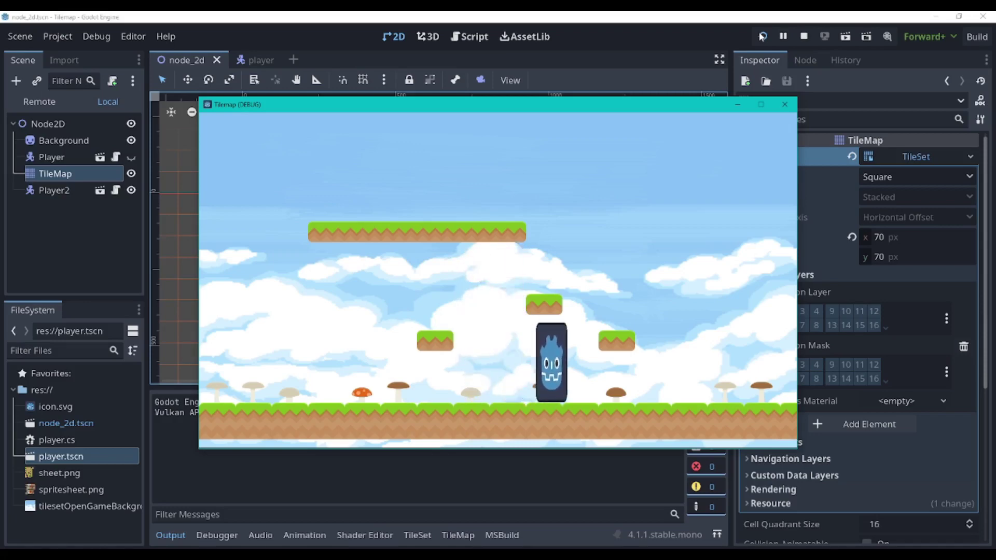
key("Left")
key("space")
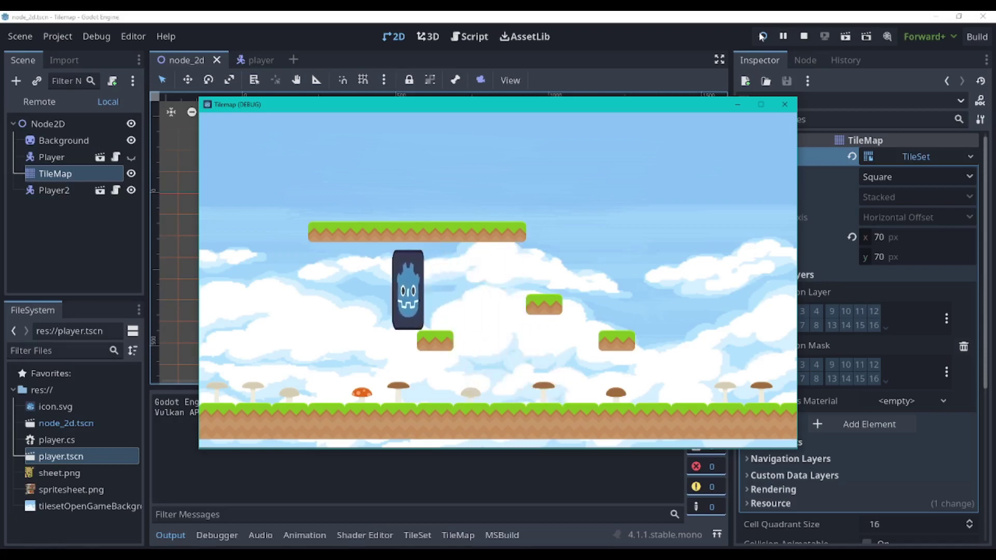
key("Right")
key("space")
key("Left")
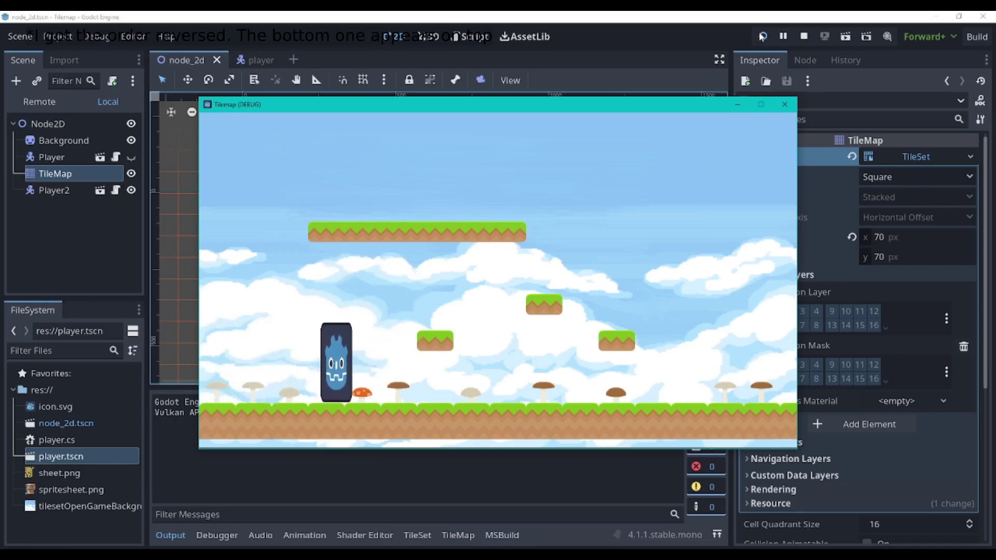